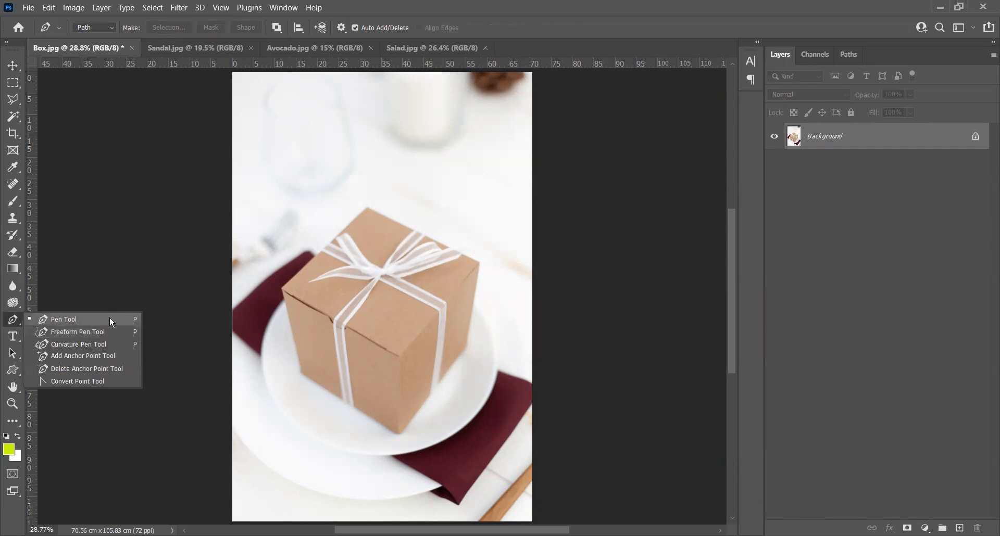
# - Draw a closed seven-point, straight-sided path over the background above the gift box using the Pen tool in Path mode
pyautogui.click(112, 323)
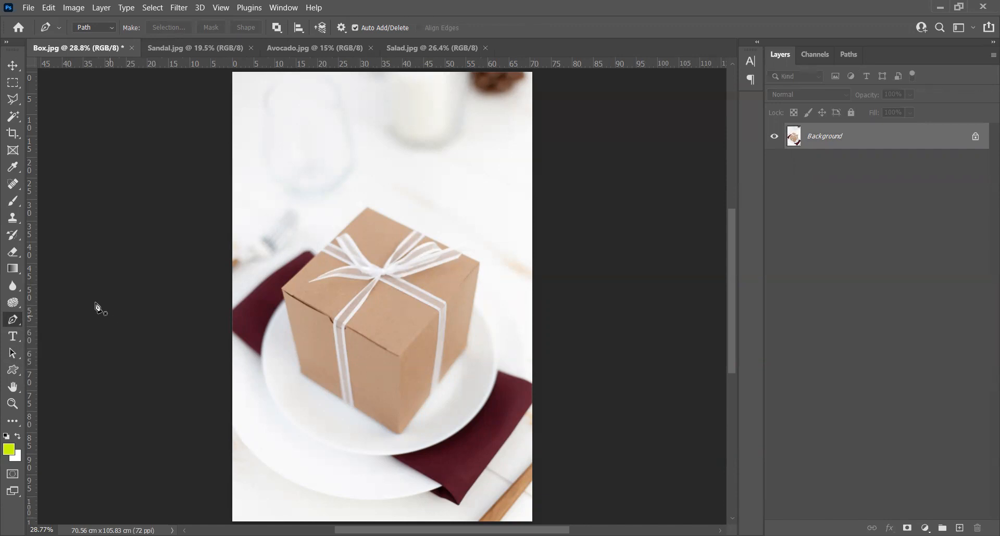
pyautogui.click(93, 27)
pyautogui.scroll(3, 391, 136)
pyautogui.moveTo(398, 124); pyautogui.dragTo(398, 233)
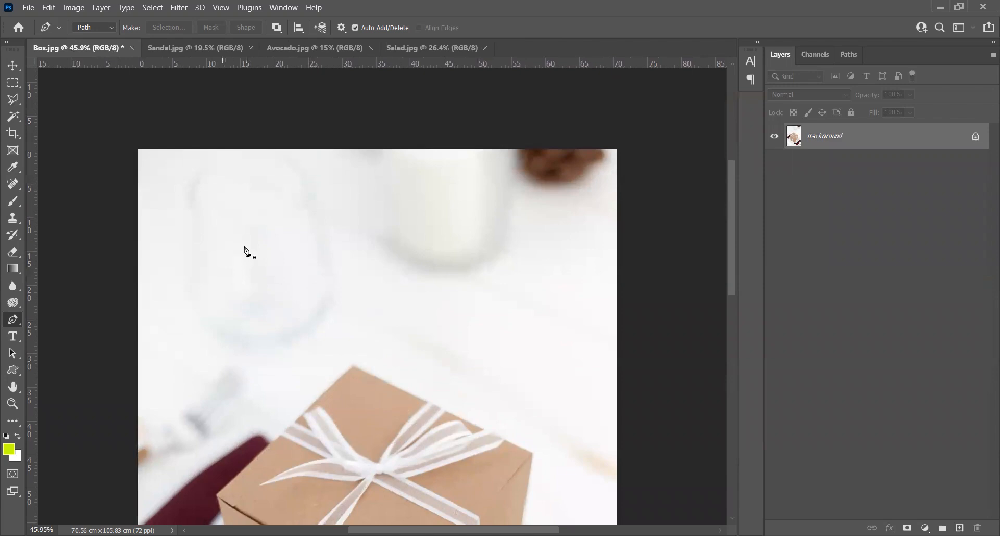
pyautogui.click(251, 290)
pyautogui.click(470, 203)
pyautogui.click(568, 286)
pyautogui.click(532, 429)
pyautogui.click(299, 461)
pyautogui.click(397, 336)
pyautogui.click(196, 385)
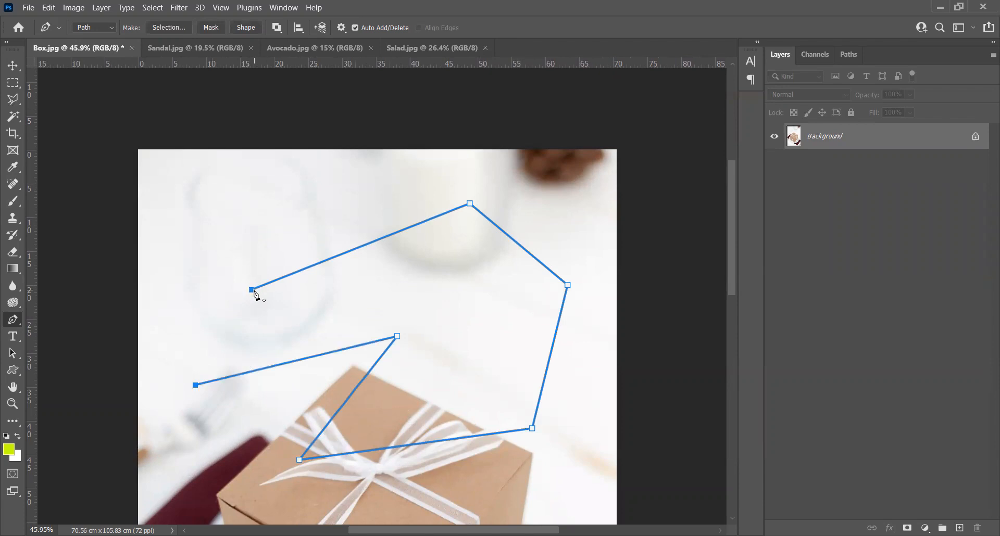
pyautogui.click(252, 290)
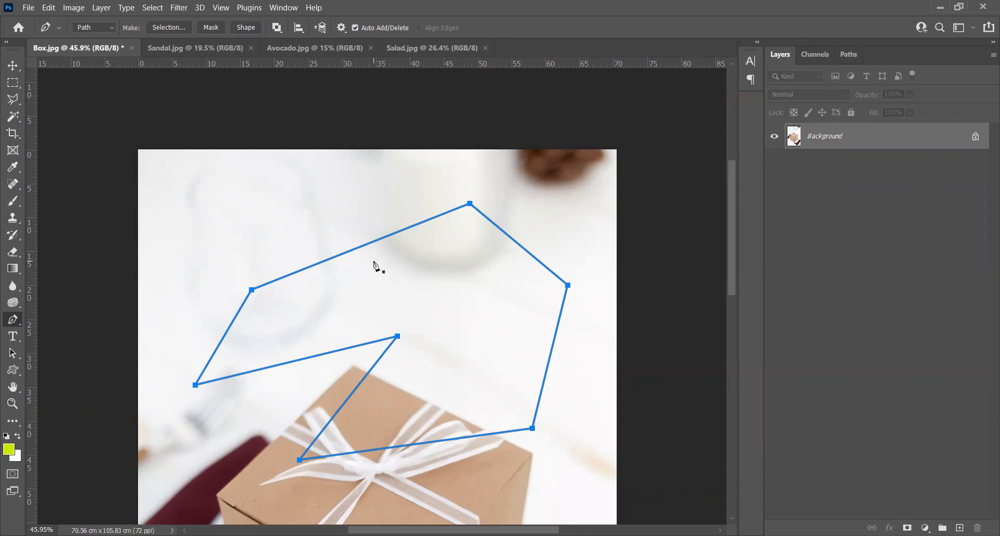
# - Save the work path as Path 1
pyautogui.click(850, 56)
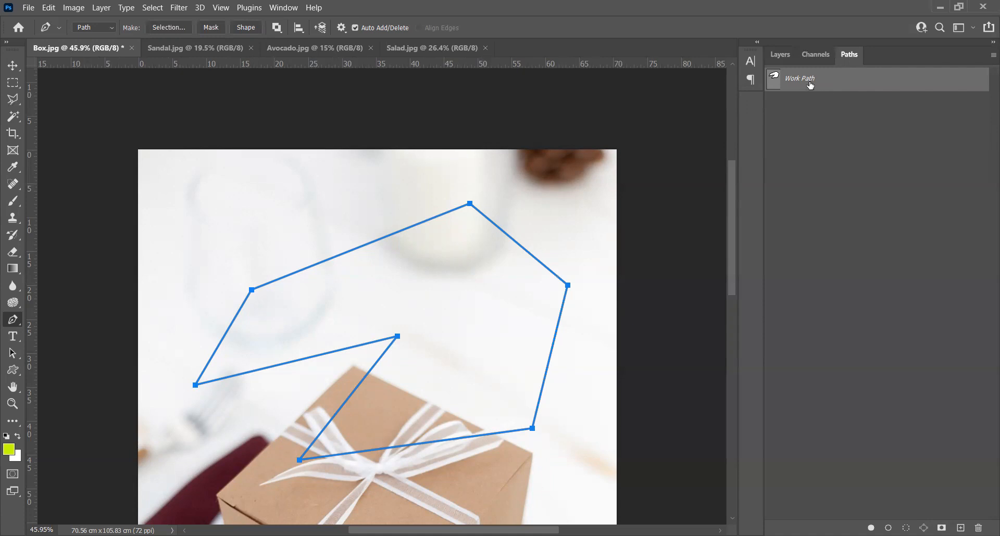
pyautogui.doubleClick(852, 87)
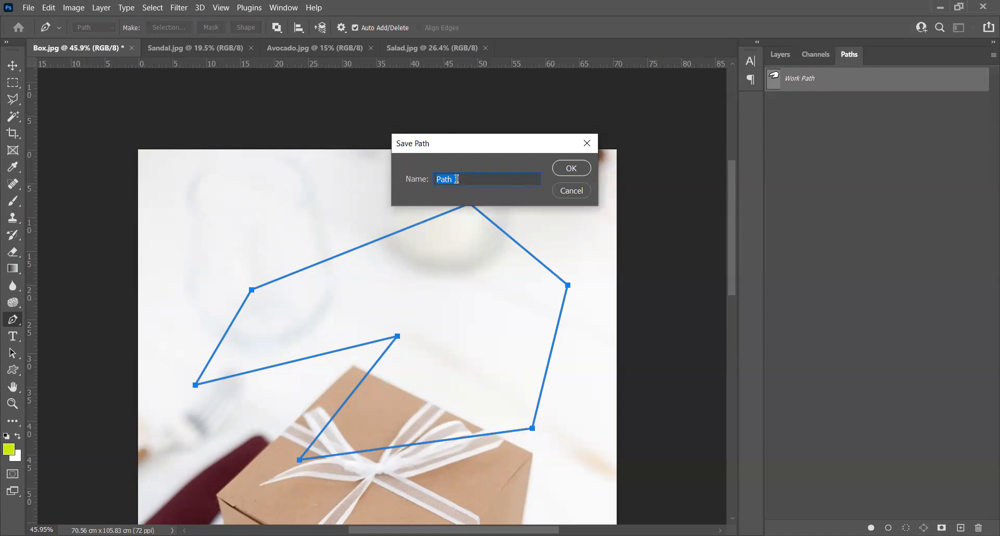
pyautogui.click(581, 174)
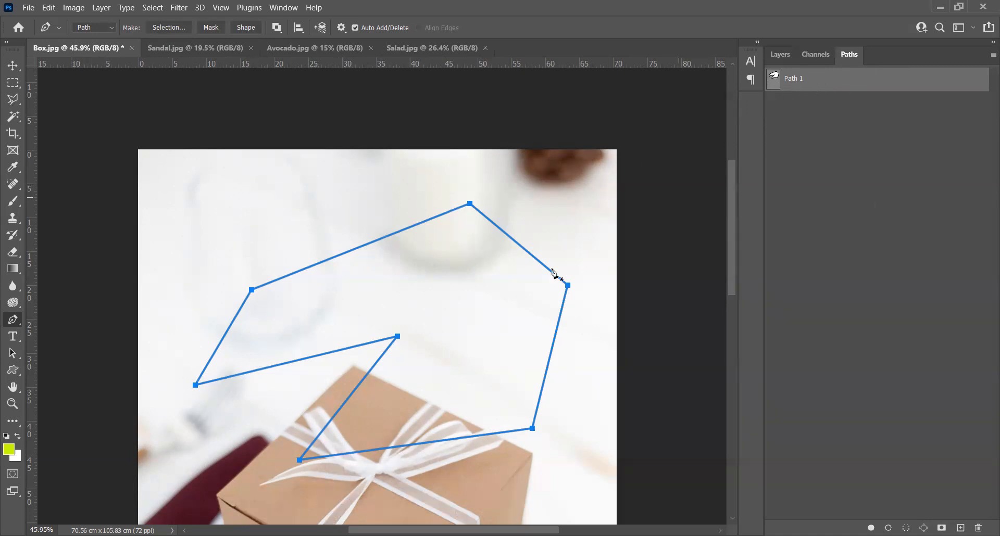
# - Create a second path and draw a closed five-point polygon beside the upper right edge of the box
pyautogui.click(961, 528)
pyautogui.click(439, 313)
pyautogui.click(572, 270)
pyautogui.click(619, 368)
pyautogui.click(592, 442)
pyautogui.click(488, 445)
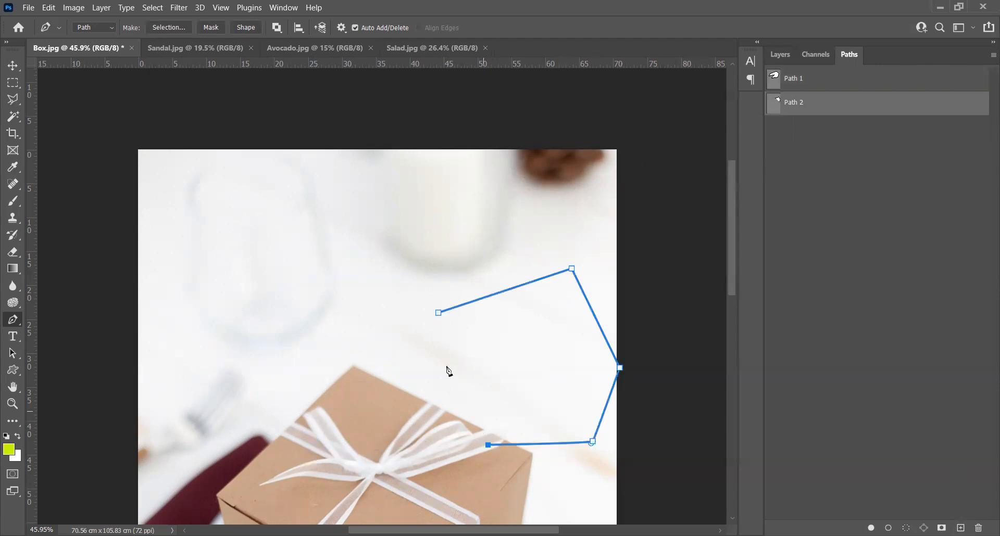
pyautogui.click(439, 313)
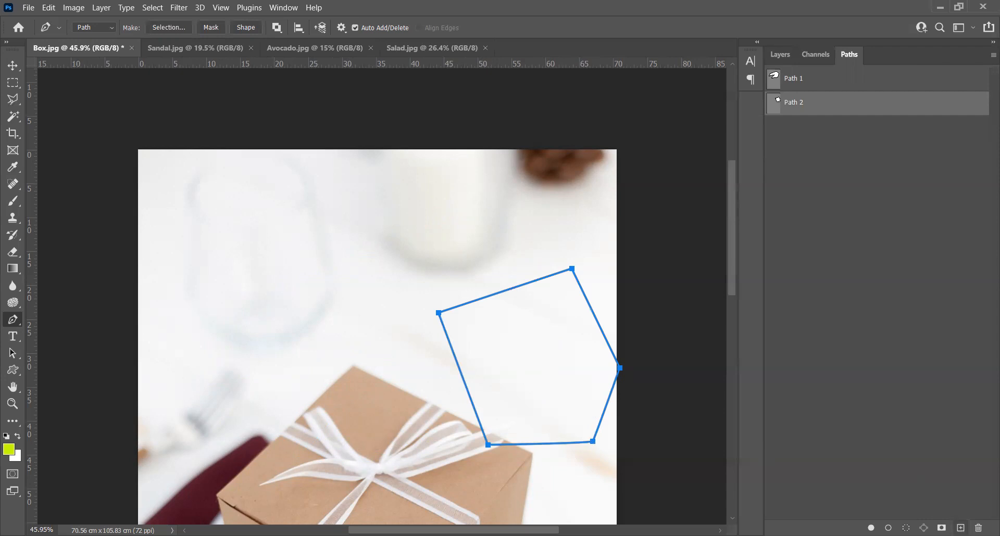
# - Create a third path and draw a closed seven-point polygon from the pine cone down to just above the box
pyautogui.click(961, 528)
pyautogui.click(537, 176)
pyautogui.click(442, 241)
pyautogui.click(358, 307)
pyautogui.click(415, 362)
pyautogui.click(501, 382)
pyautogui.click(562, 290)
pyautogui.click(581, 201)
pyautogui.click(542, 179)
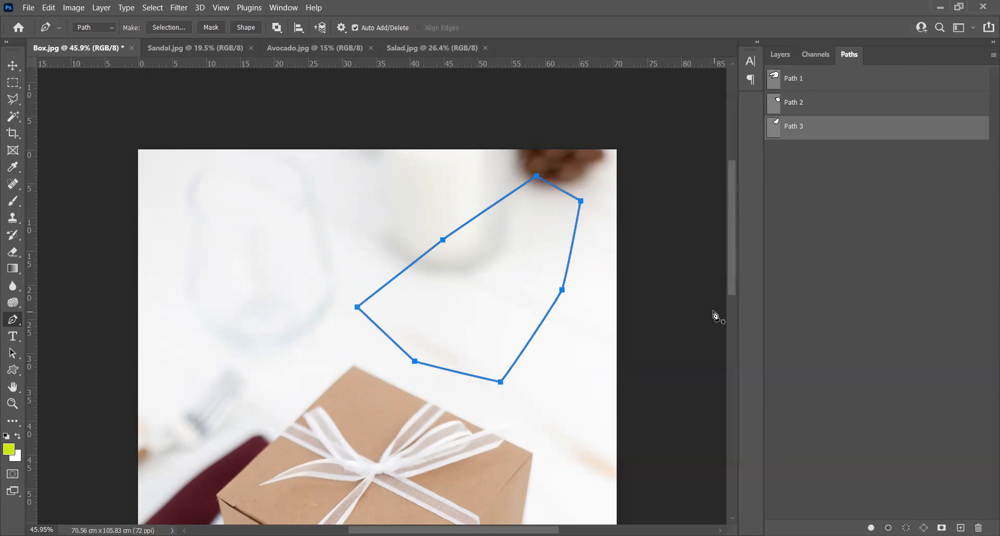
# - Load Path 1 as a selection and add the areas of Path 2 and Path 3 to it
pyautogui.click(844, 191)
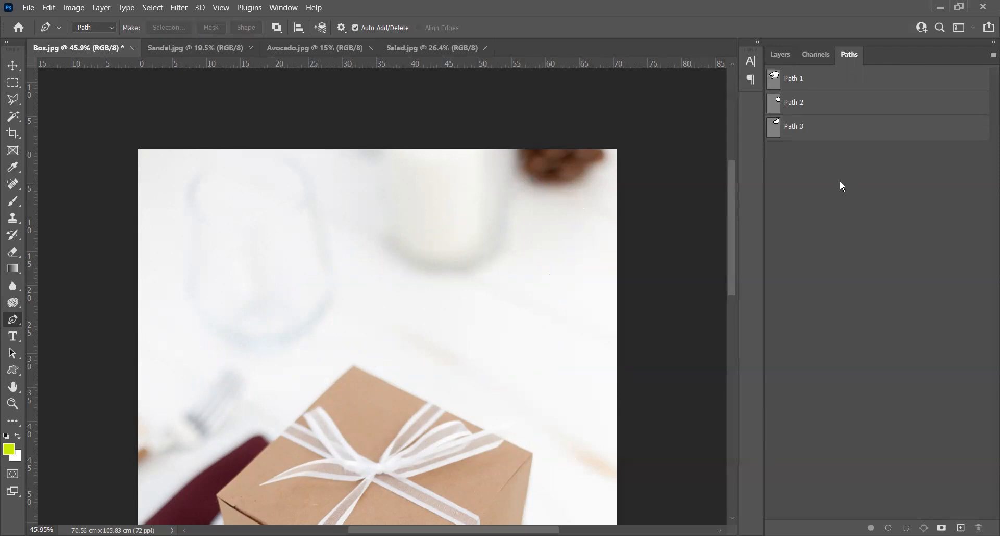
pyautogui.keyDown('ctrl'); pyautogui.click(775, 78); pyautogui.keyUp('ctrl')
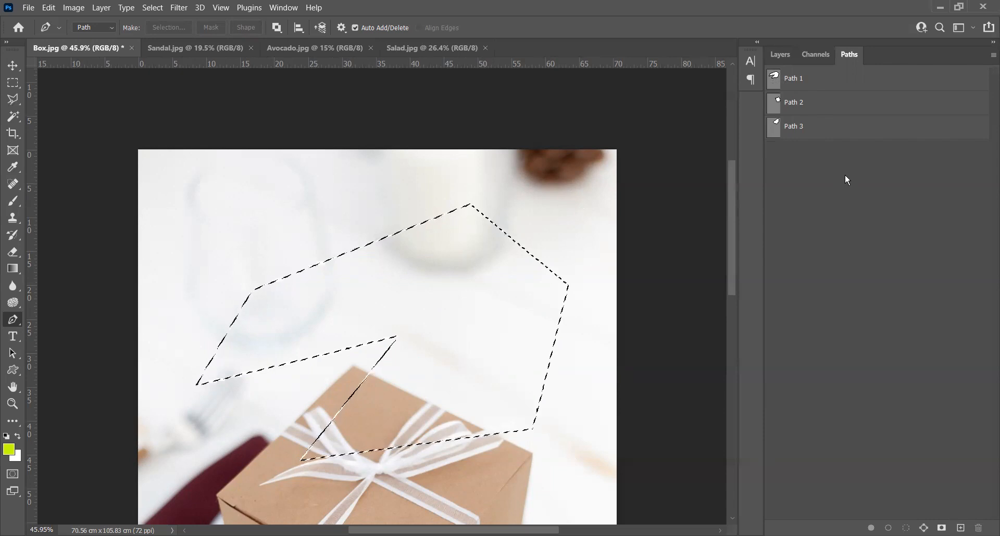
pyautogui.keyDown('ctrl'); pyautogui.keyDown('shift'); pyautogui.click(778, 104); pyautogui.keyUp('shift'); pyautogui.keyUp('ctrl')
pyautogui.keyDown('ctrl'); pyautogui.keyDown('shift'); pyautogui.click(773, 126); pyautogui.keyUp('shift'); pyautogui.keyUp('ctrl')
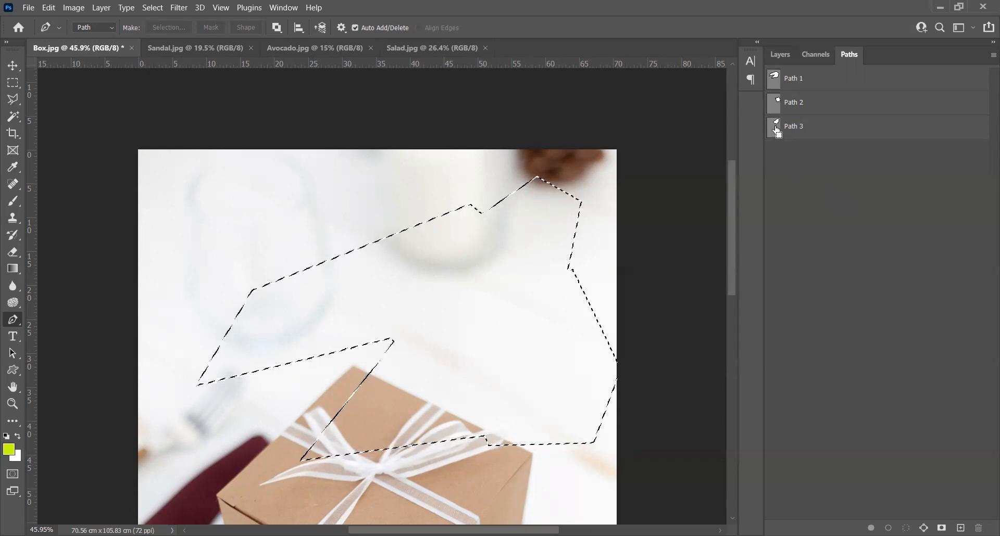
# - Subtract the areas of Path 2 and Path 3 from the selection, and clear the remaining selection
pyautogui.keyDown('ctrl'); pyautogui.keyDown('alt'); pyautogui.click(777, 106); pyautogui.keyUp('alt'); pyautogui.keyUp('ctrl')
pyautogui.keyDown('ctrl'); pyautogui.keyDown('alt'); pyautogui.click(777, 106); pyautogui.keyUp('alt'); pyautogui.keyUp('ctrl')
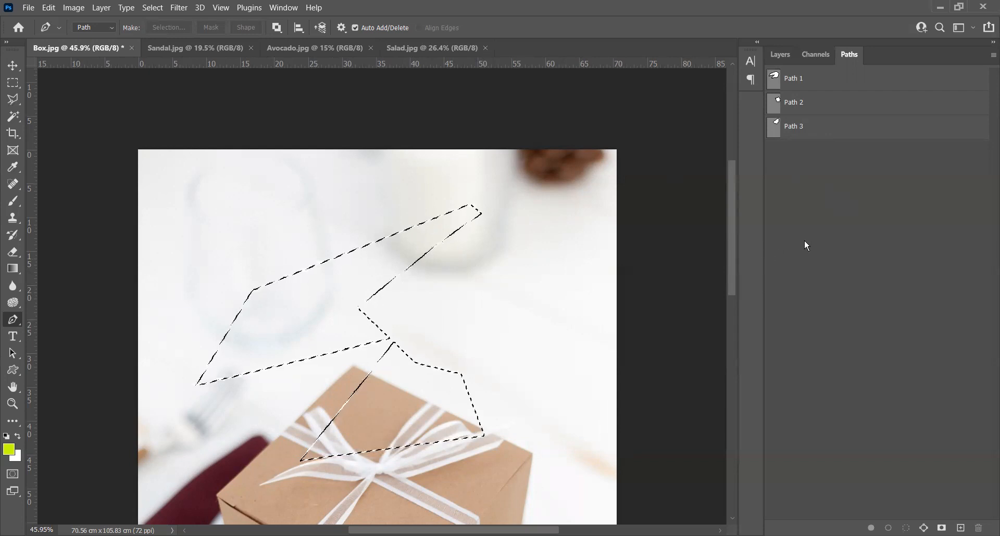
pyautogui.hotkey('ctrl', 'd')
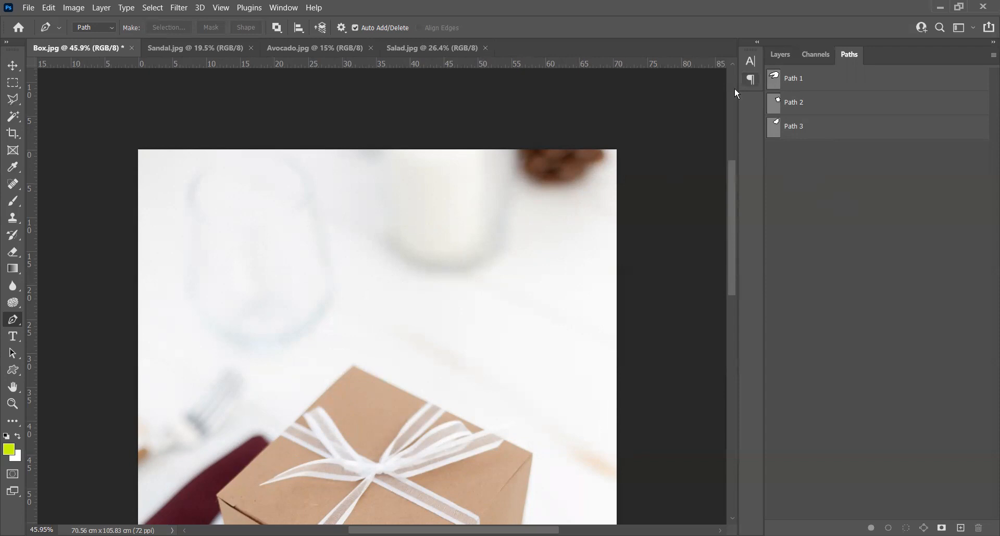
# - Delete Path 1, Path 2 and Path 3 from the document
pyautogui.click(802, 82)
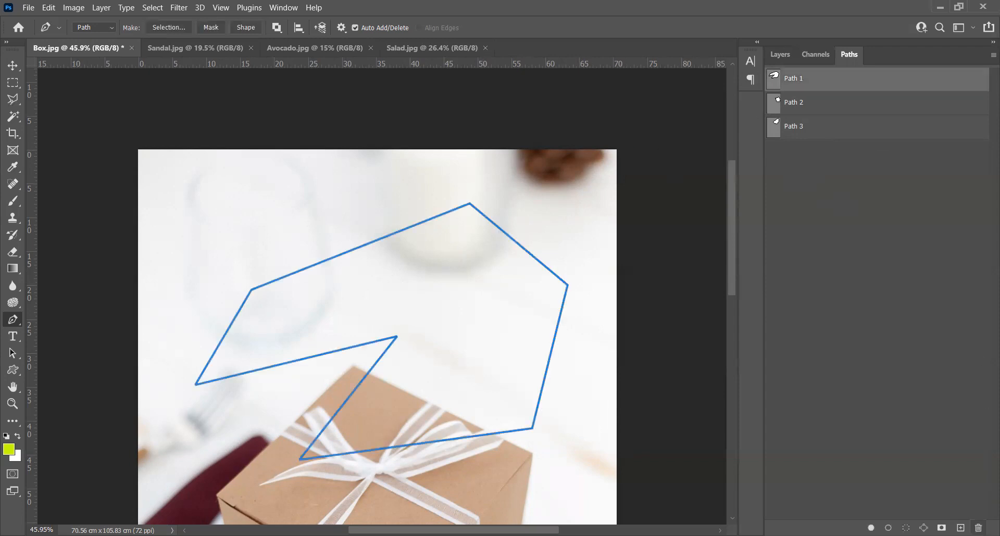
pyautogui.click(979, 528)
pyautogui.click(461, 214)
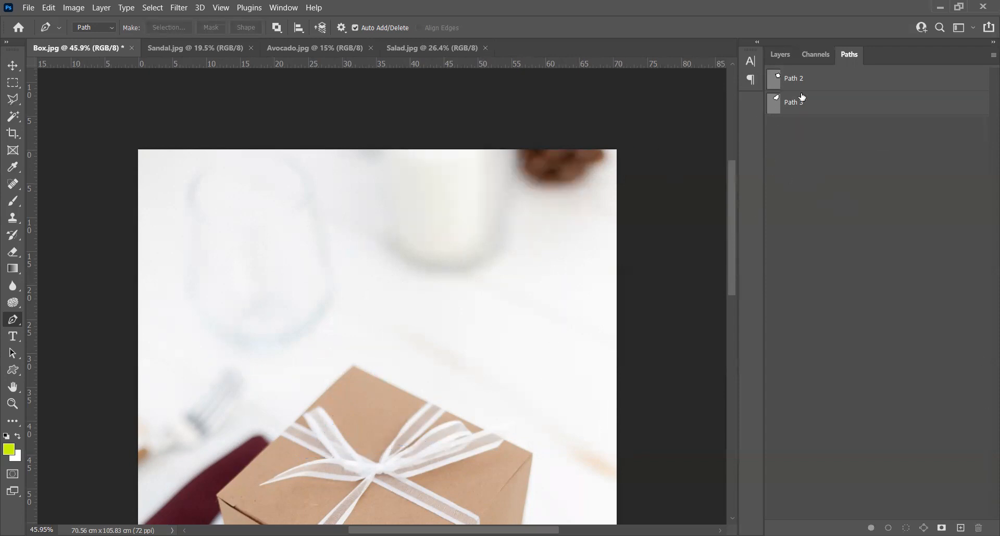
pyautogui.click(803, 84)
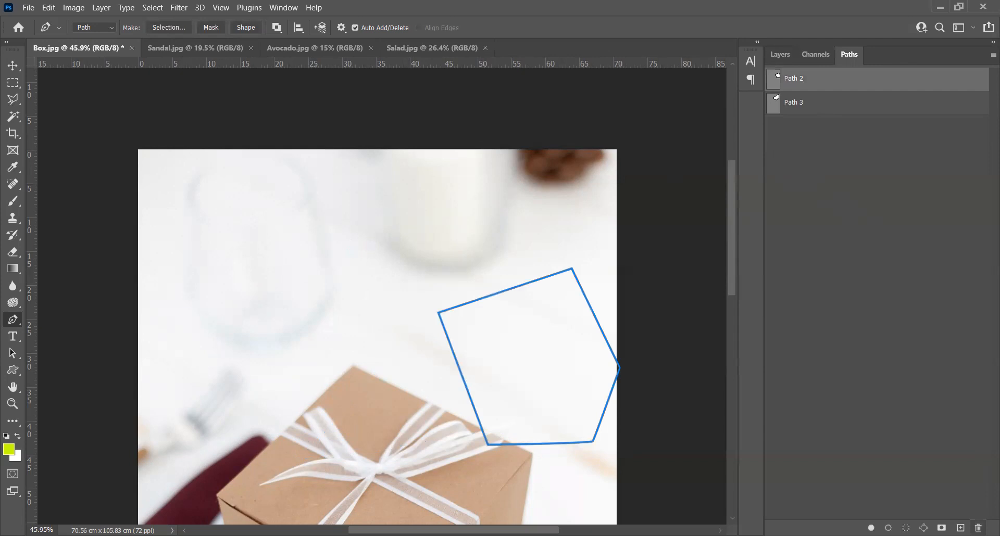
pyautogui.click(979, 528)
pyautogui.click(471, 216)
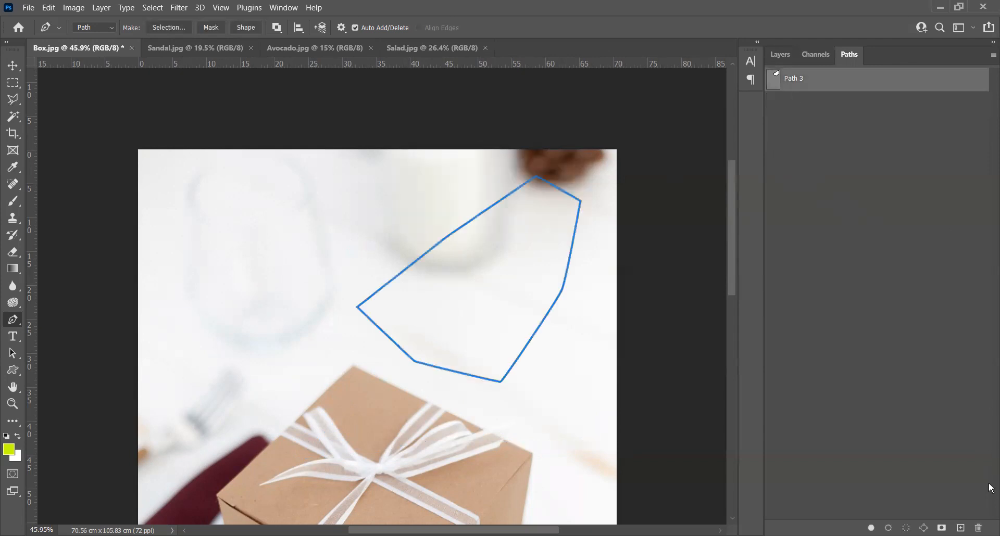
pyautogui.click(979, 528)
pyautogui.click(462, 218)
# - Start a Pen tool path at the gift box's upper left corner and trace its top edges through the back corner to the right corner
pyautogui.moveTo(436, 412); pyautogui.dragTo(506, 203)
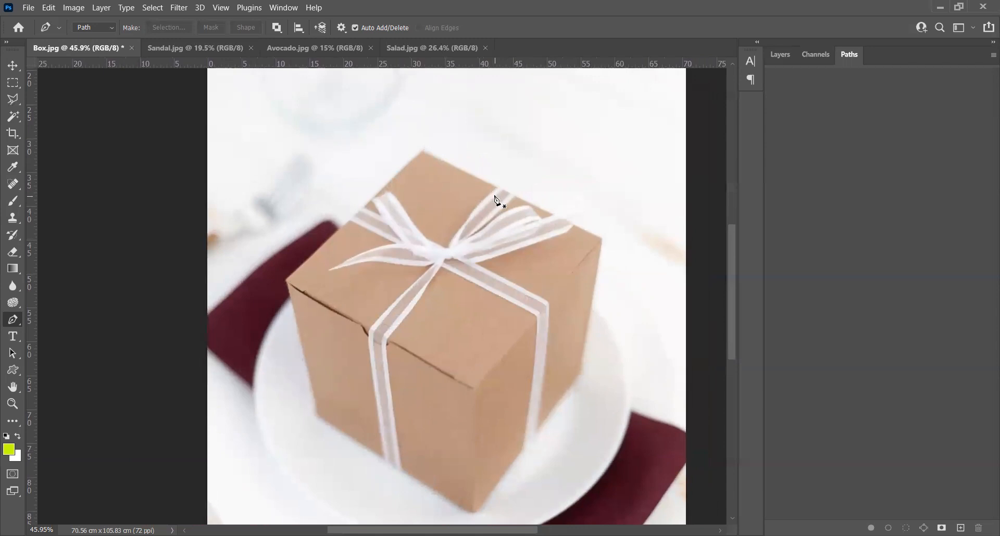
pyautogui.scroll(5, 305, 267)
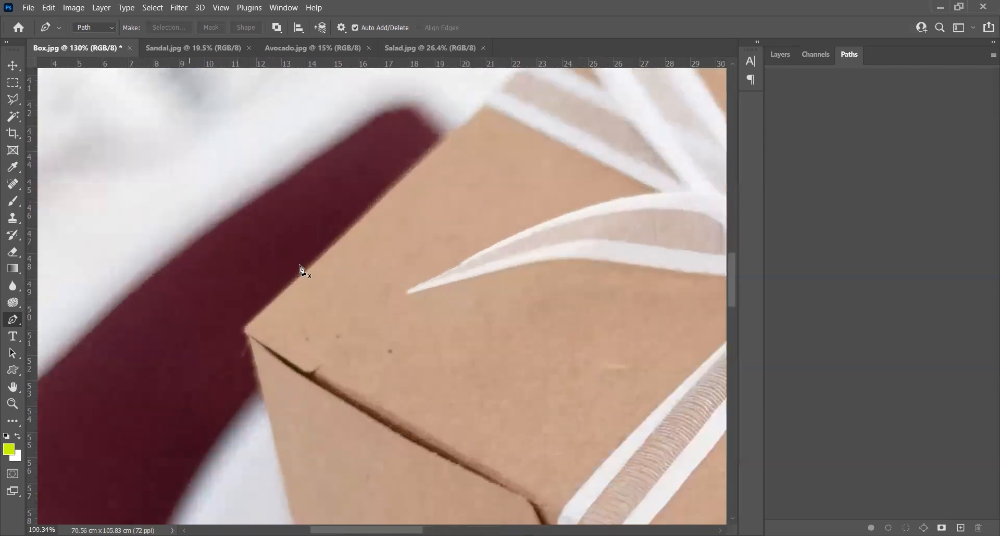
pyautogui.scroll(4, 239, 336)
pyautogui.click(229, 314)
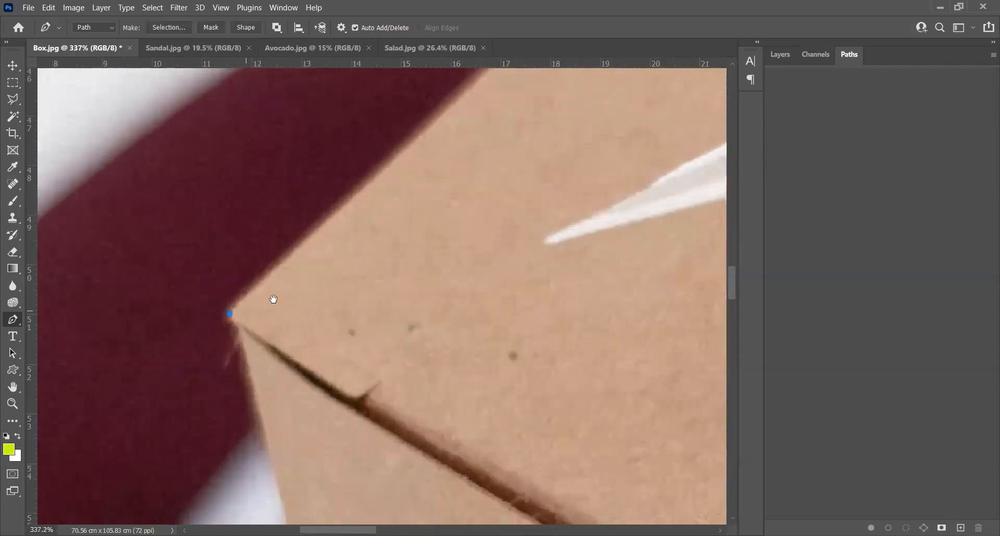
pyautogui.moveTo(437, 193); pyautogui.dragTo(279, 458)
pyautogui.moveTo(540, 212)
pyautogui.mouseDown()
pyautogui.moveTo(384, 391)
pyautogui.moveTo(334, 428)
pyautogui.mouseUp()
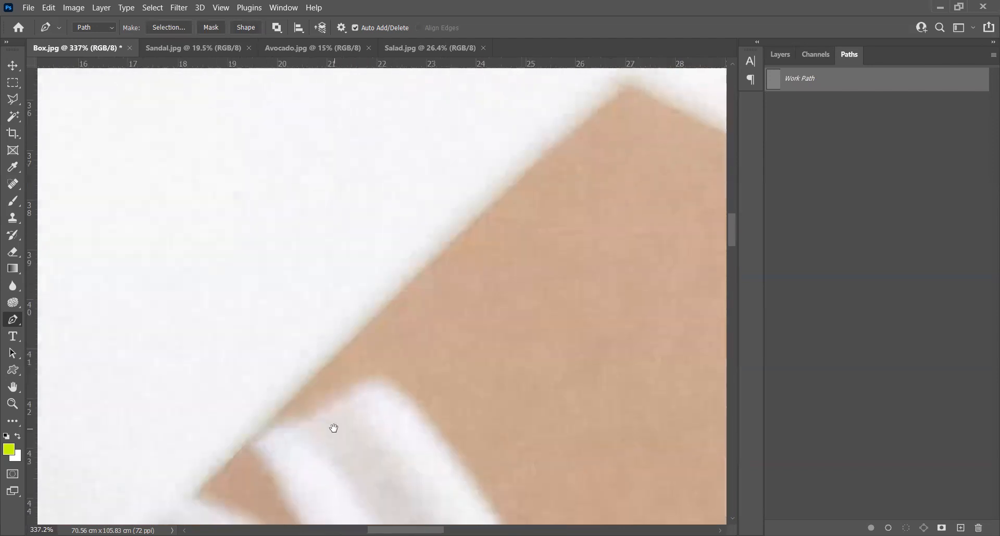
pyautogui.click(628, 86)
pyautogui.moveTo(609, 211)
pyautogui.mouseDown()
pyautogui.moveTo(264, 201)
pyautogui.moveTo(183, 177)
pyautogui.mouseUp()
pyautogui.moveTo(552, 354); pyautogui.dragTo(81, 151)
pyautogui.moveTo(521, 353); pyautogui.dragTo(198, 176)
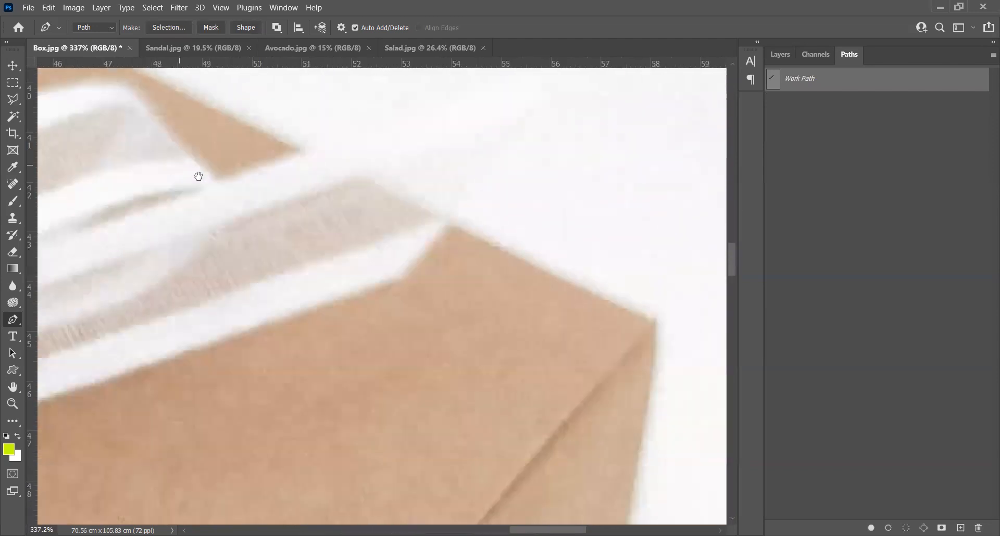
pyautogui.click(651, 325)
# - Continue the path down the box's right side to its lower right corner and on to the bottom front corner
pyautogui.moveTo(670, 402); pyautogui.dragTo(619, 219)
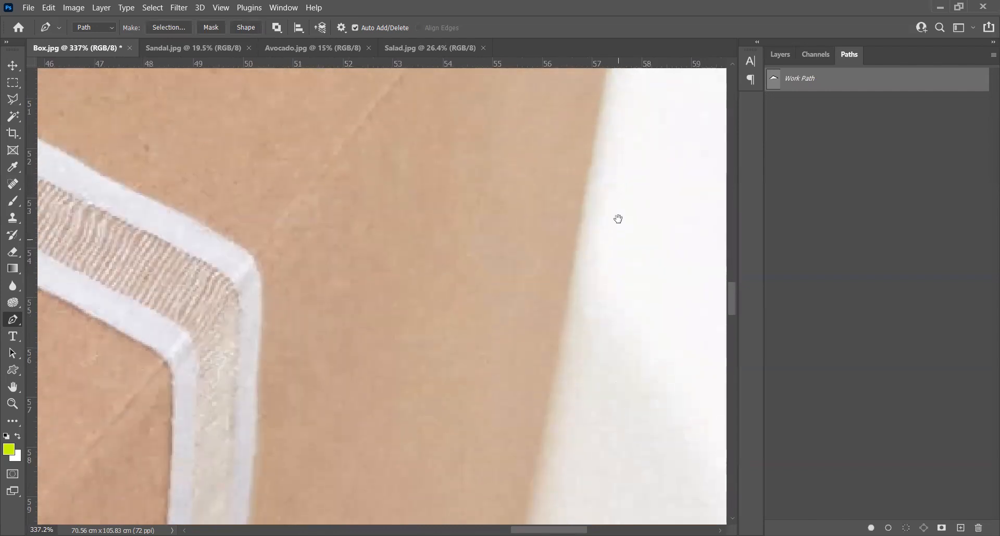
pyautogui.moveTo(614, 292); pyautogui.dragTo(615, 89)
pyautogui.moveTo(578, 414); pyautogui.dragTo(647, 141)
pyautogui.click(562, 289)
pyautogui.moveTo(435, 457); pyautogui.dragTo(658, 183)
pyautogui.moveTo(354, 469); pyautogui.dragTo(666, 127)
pyautogui.moveTo(470, 456); pyautogui.dragTo(619, 108)
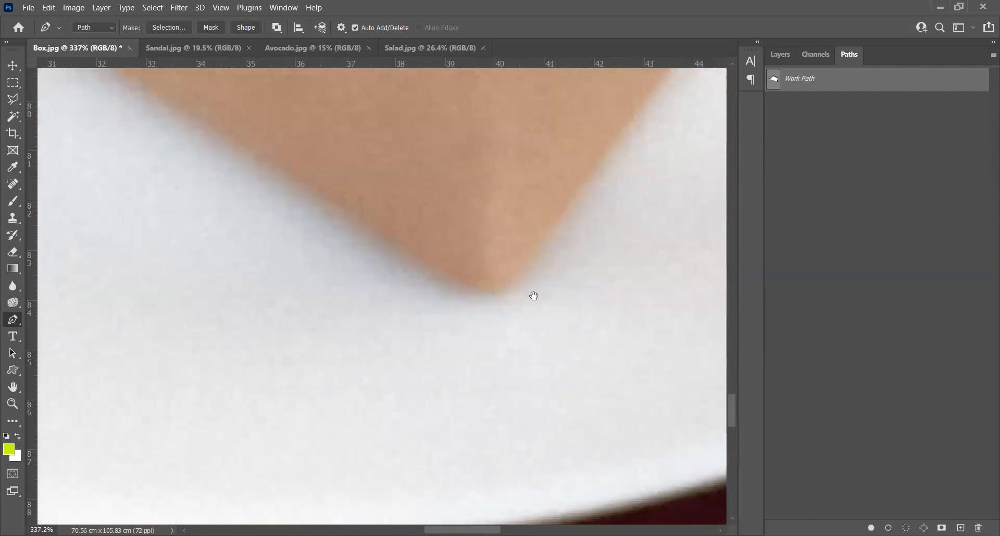
pyautogui.moveTo(534, 296); pyautogui.dragTo(521, 276)
pyautogui.click(505, 273)
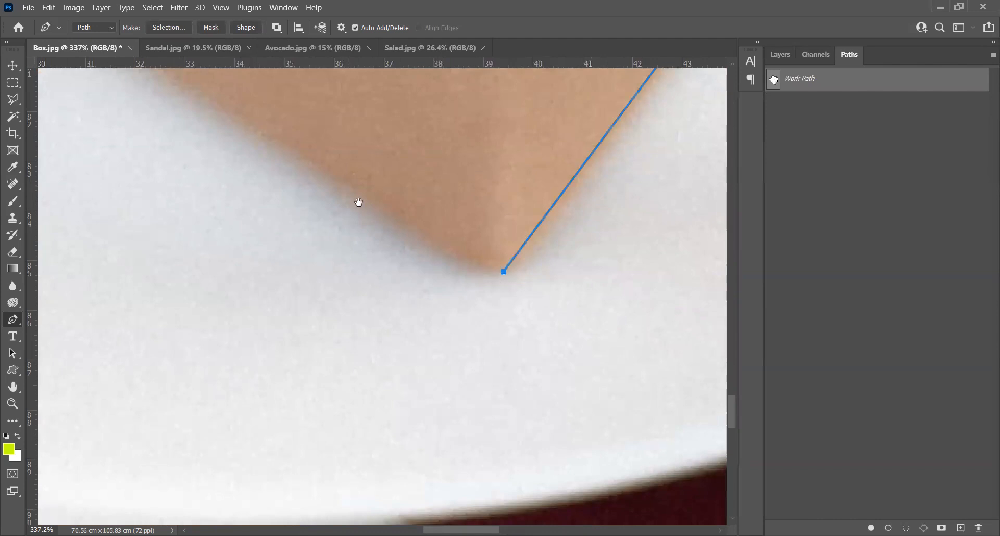
# - Extend the path to the box's lower left corner and close it at the starting point
pyautogui.moveTo(357, 203); pyautogui.dragTo(404, 234)
pyautogui.moveTo(324, 216); pyautogui.dragTo(622, 478)
pyautogui.moveTo(313, 279); pyautogui.dragTo(463, 378)
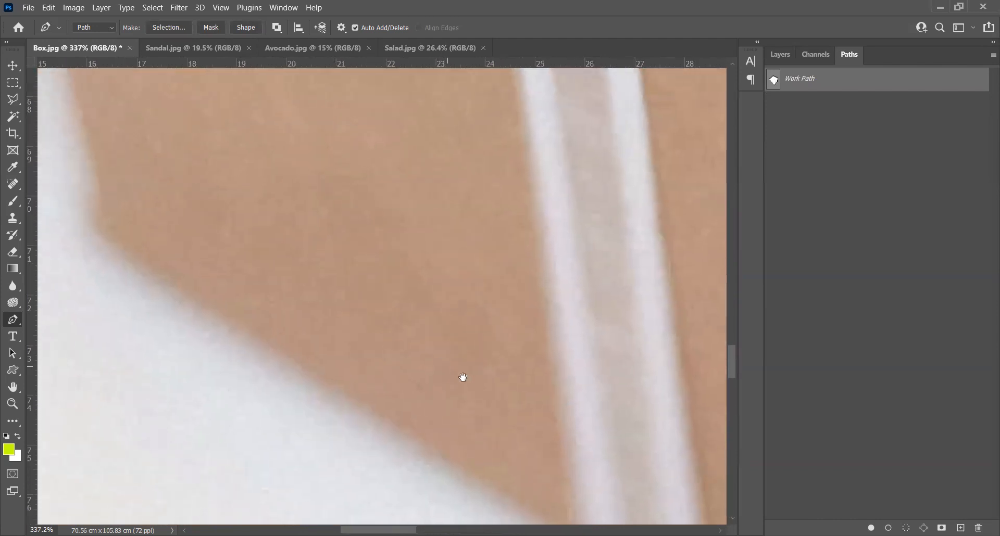
pyautogui.click(248, 332)
pyautogui.moveTo(302, 289); pyautogui.dragTo(341, 513)
pyautogui.moveTo(260, 104); pyautogui.dragTo(264, 291)
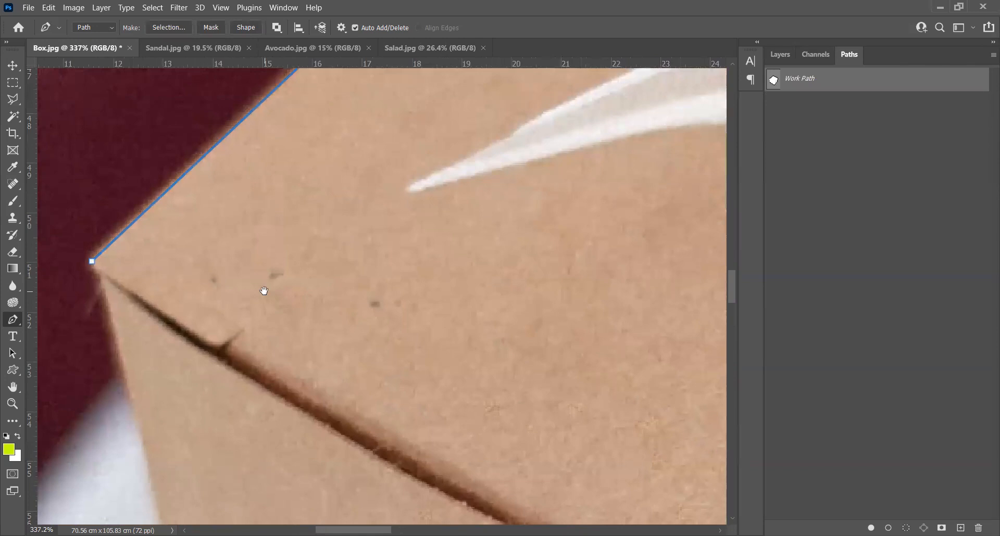
pyautogui.click(93, 261)
pyautogui.scroll(-5, 263, 232)
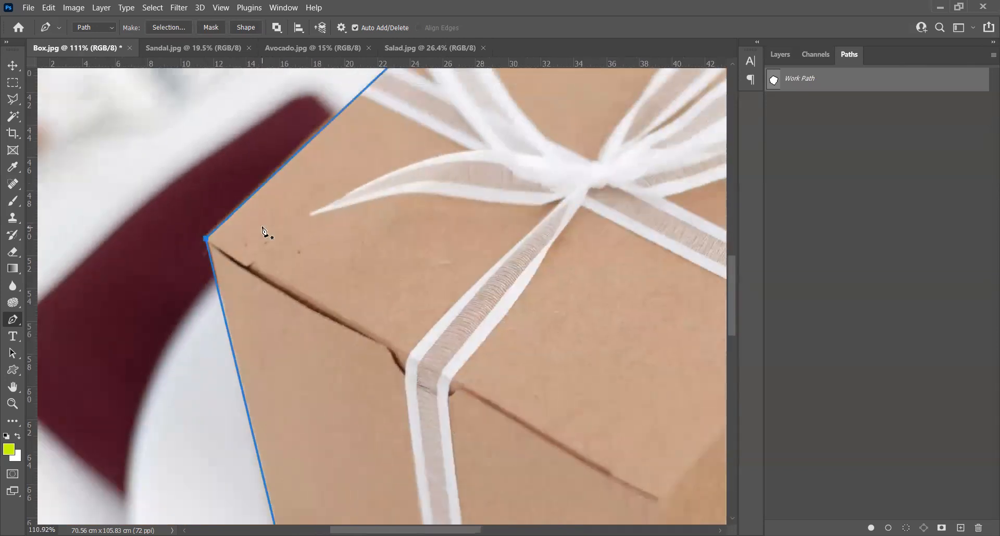
pyautogui.scroll(-5, 263, 232)
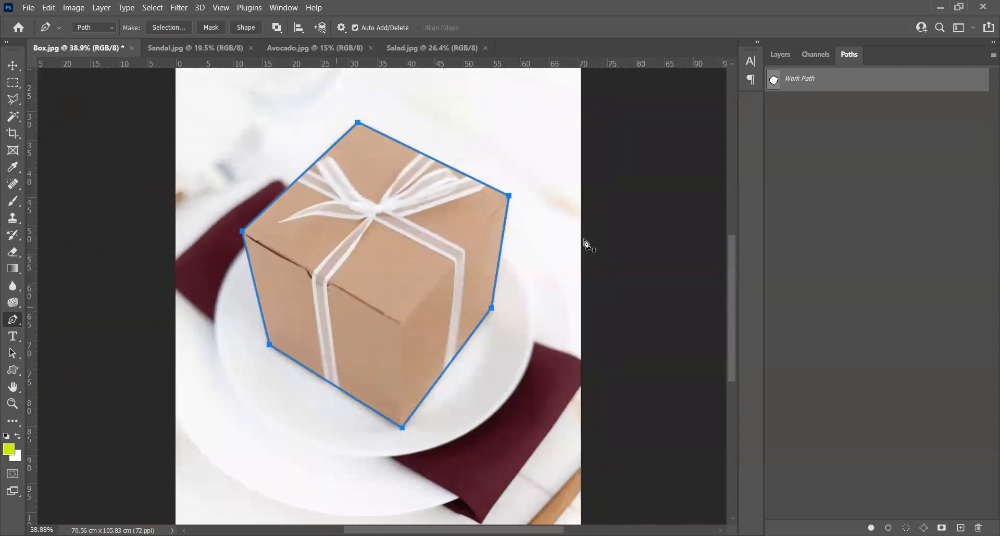
# - Save the work path under the name Box and load it as a selection
pyautogui.doubleClick(806, 79)
pyautogui.write('Box')
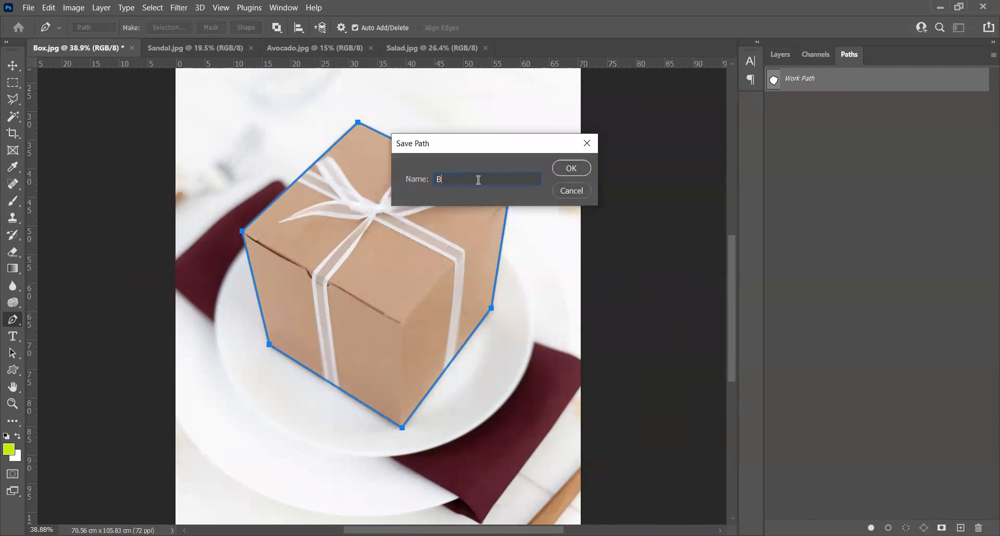
pyautogui.click(572, 168)
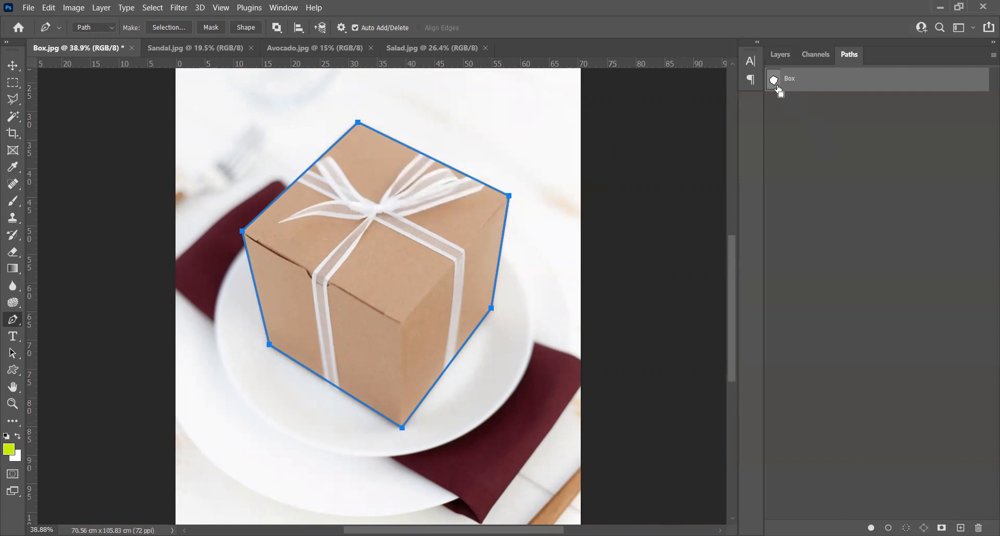
pyautogui.keyDown('ctrl'); pyautogui.click(777, 88); pyautogui.keyUp('ctrl')
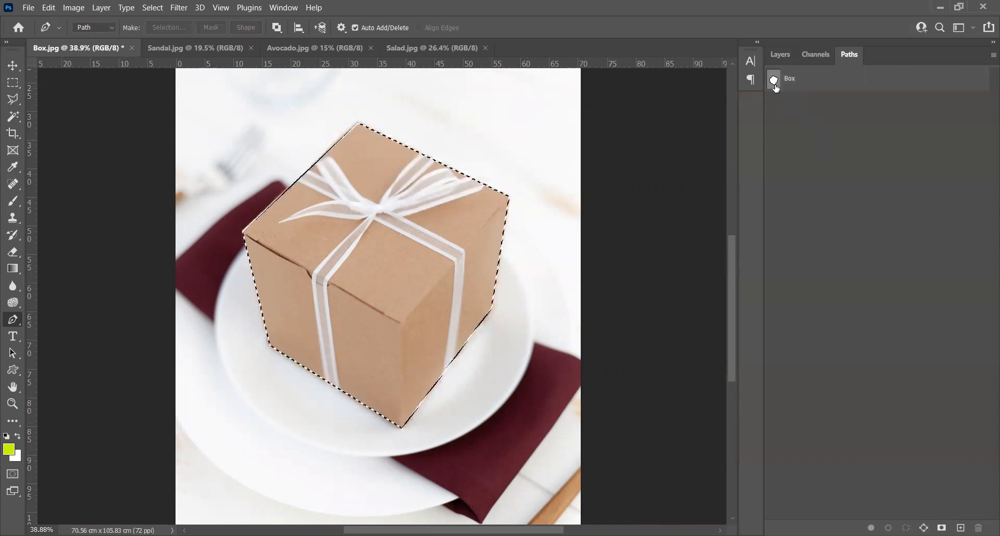
pyautogui.click(773, 55)
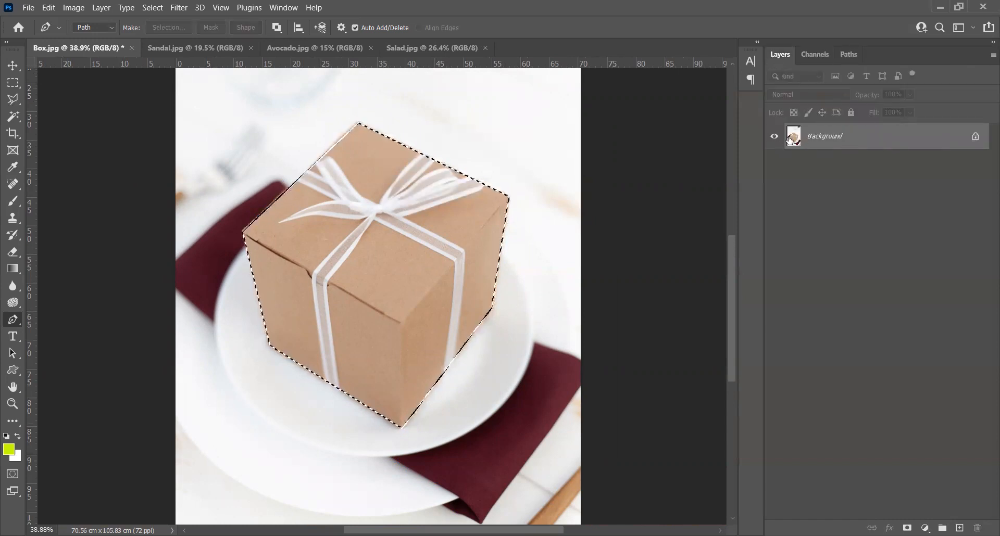
# - Copy the selected box onto its own layer and check the cutout by briefly hiding the Background layer
pyautogui.hotkey('ctrl', 'j')
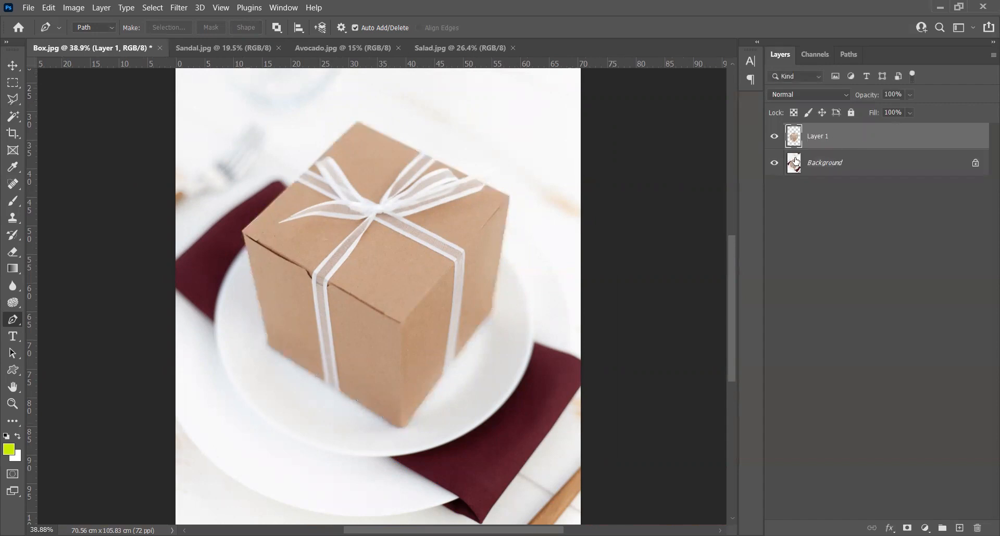
pyautogui.click(774, 165)
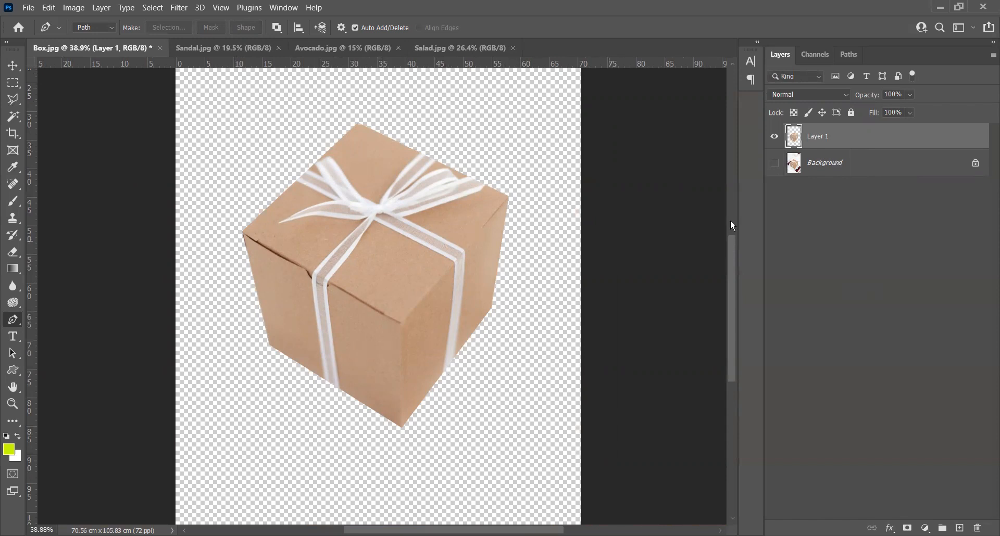
pyautogui.click(768, 165)
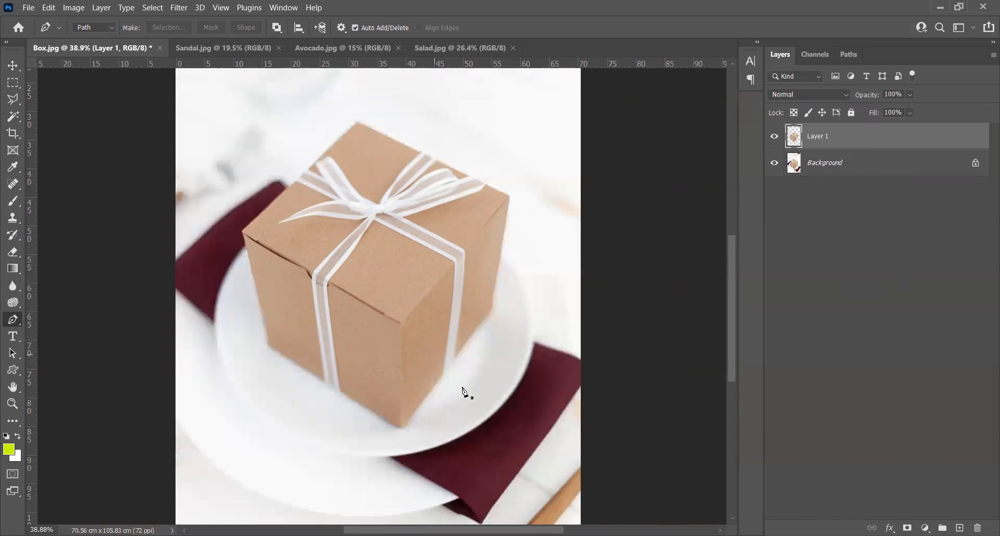
# - Bring up the Sandal.jpg document with the open background beside the shoes in view
pyautogui.click(182, 48)
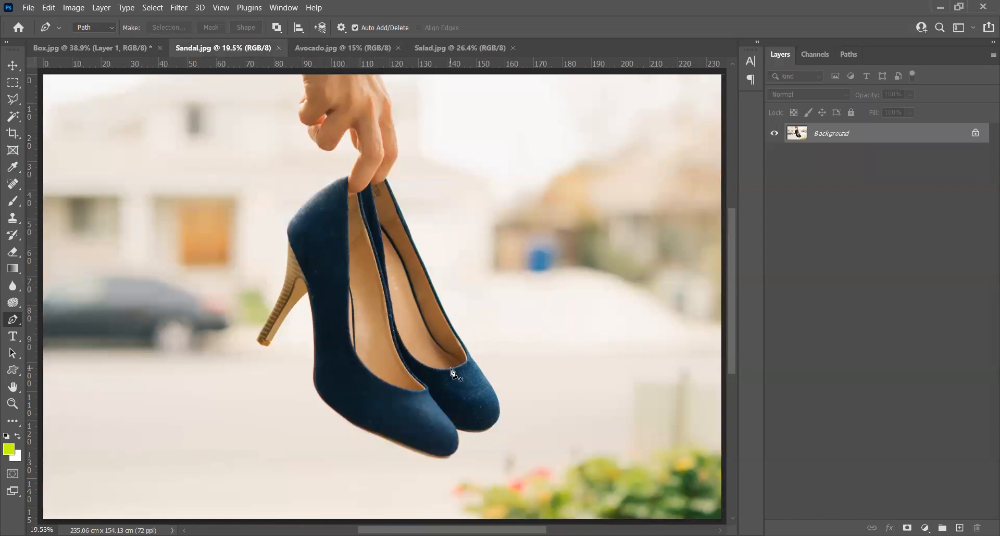
pyautogui.moveTo(596, 241); pyautogui.dragTo(466, 241)
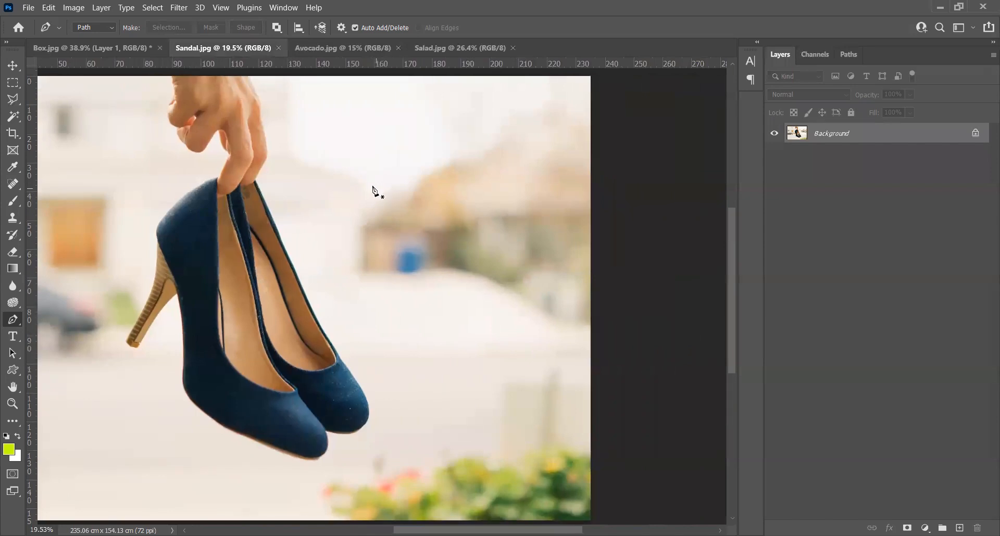
pyautogui.scroll(2, 373, 189)
# - Draw straight practice path segments with the Pen tool over the blurred background beside the shoes
pyautogui.click(538, 140)
pyautogui.click(555, 267)
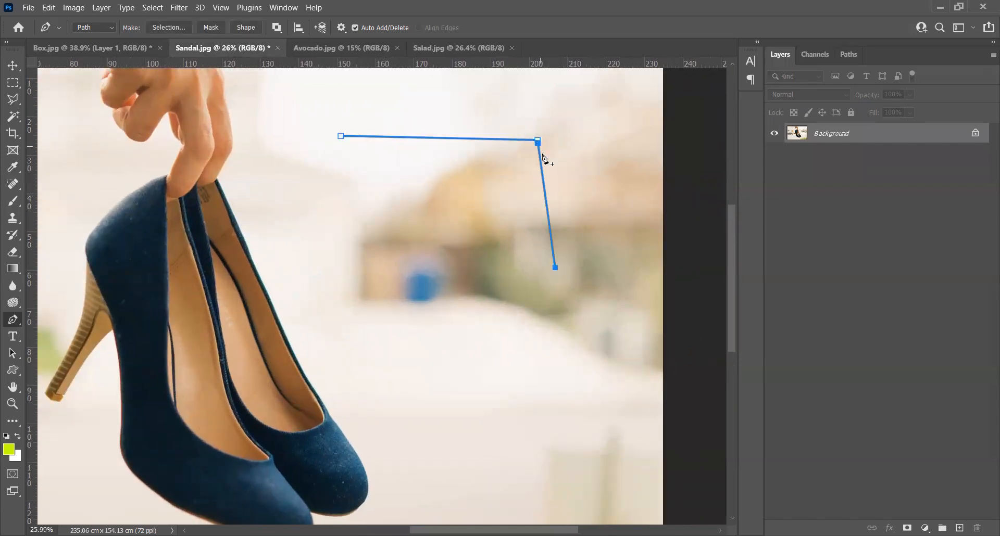
pyautogui.click(451, 312)
pyautogui.click(351, 238)
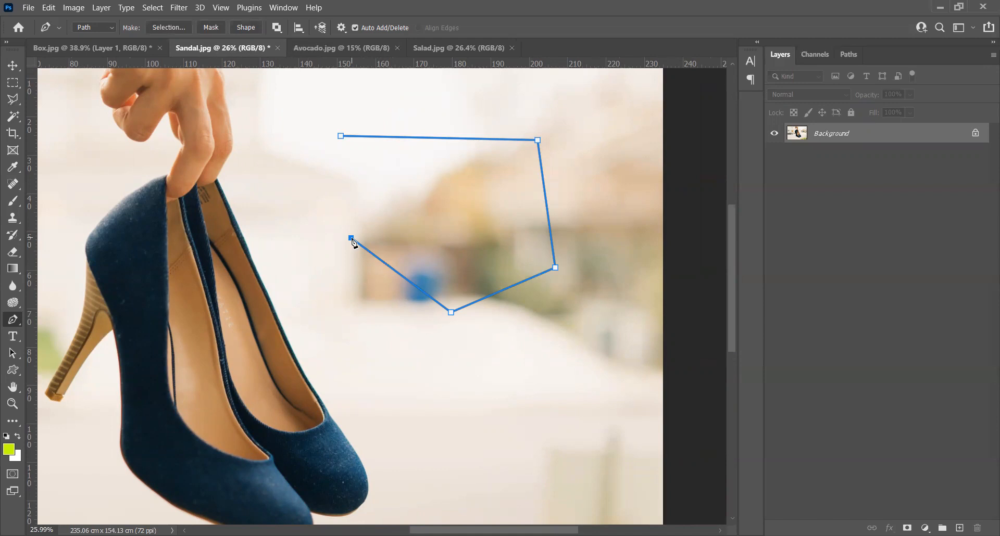
# - Continue the practice path with a series of curved segments and close it at its starting point
pyautogui.moveTo(352, 240); pyautogui.dragTo(321, 194)
pyautogui.moveTo(284, 127); pyautogui.dragTo(338, 93)
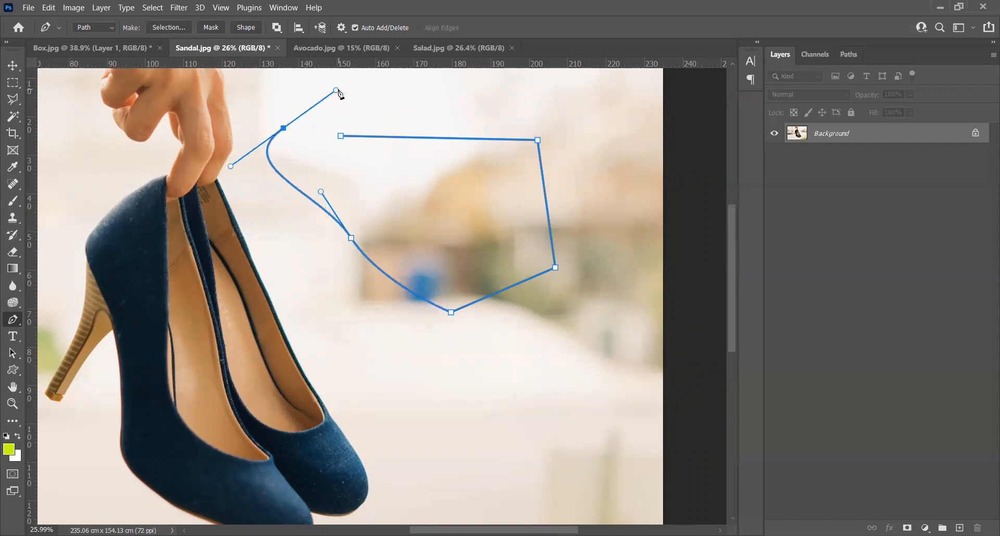
pyautogui.moveTo(459, 104); pyautogui.dragTo(504, 120)
pyautogui.moveTo(364, 118); pyautogui.dragTo(332, 119)
pyautogui.moveTo(301, 152); pyautogui.dragTo(313, 168)
pyautogui.moveTo(419, 200); pyautogui.dragTo(446, 198)
pyautogui.moveTo(409, 165); pyautogui.dragTo(325, 146)
pyautogui.click(341, 136)
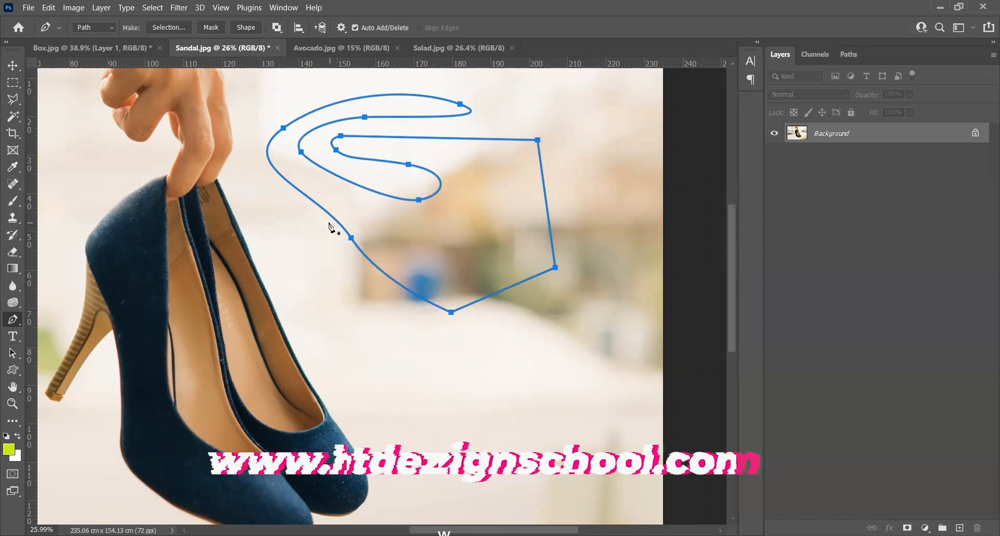
# - Draw a second, open practice path below the first, combining curved and straight segments
pyautogui.moveTo(395, 363); pyautogui.dragTo(458, 390)
pyautogui.moveTo(557, 427); pyautogui.dragTo(611, 425)
pyautogui.moveTo(625, 352); pyautogui.dragTo(639, 326)
pyautogui.click(605, 287)
pyautogui.click(538, 318)
pyautogui.click(509, 365)
pyautogui.click(429, 347)
pyautogui.click(344, 343)
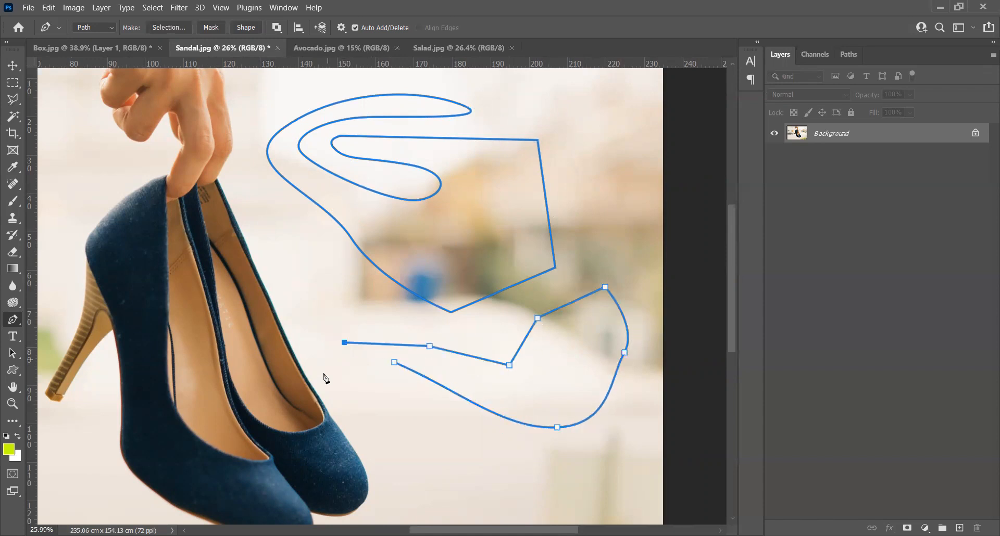
# - Undo both practice paths completely
pyautogui.hotkey('ctrl', 'z')
pyautogui.hotkey('ctrl', 'z')
pyautogui.hotkey('ctrl', 'z')
pyautogui.hotkey('ctrl', 'z')
pyautogui.hotkey('ctrl', 'z')
pyautogui.hotkey('ctrl', 'z')
pyautogui.hotkey('ctrl', 'z')
pyautogui.hotkey('ctrl', 'z')
pyautogui.hotkey('ctrl', 'z')
pyautogui.hotkey('ctrl', 'z')
pyautogui.hotkey('ctrl', 'z')
pyautogui.hotkey('ctrl', 'z')
pyautogui.hotkey('ctrl', 'z')
pyautogui.hotkey('ctrl', 'z')
pyautogui.hotkey('ctrl', 'z')
pyautogui.hotkey('ctrl', 'z')
pyautogui.hotkey('ctrl', 'z')
pyautogui.hotkey('ctrl', 'z')
pyautogui.hotkey('ctrl', 'z')
pyautogui.hotkey('ctrl', 'z')
# - Show the document's paths and start a Pen tool path where the inner side of the heel meets the blue shoe
pyautogui.moveTo(250, 242); pyautogui.dragTo(461, 331)
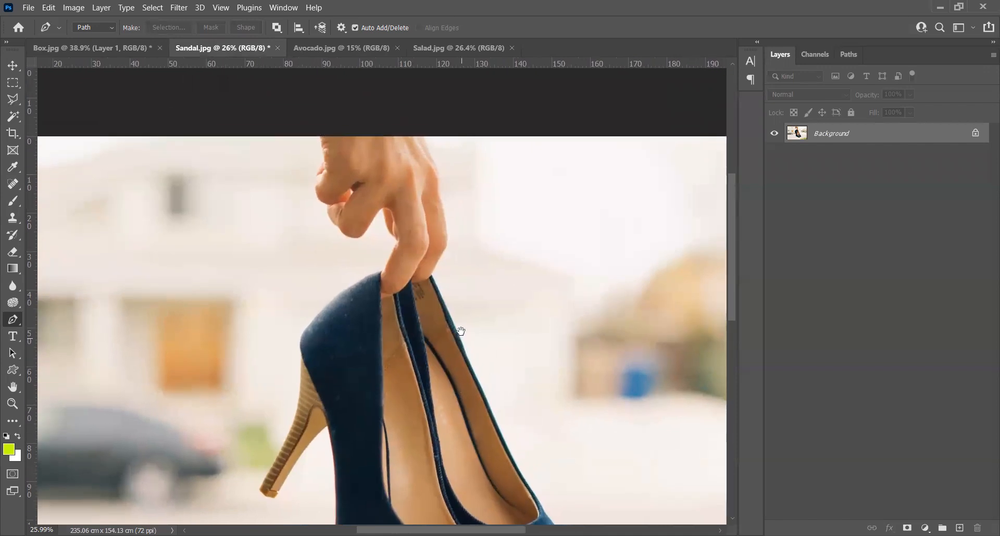
pyautogui.click(850, 55)
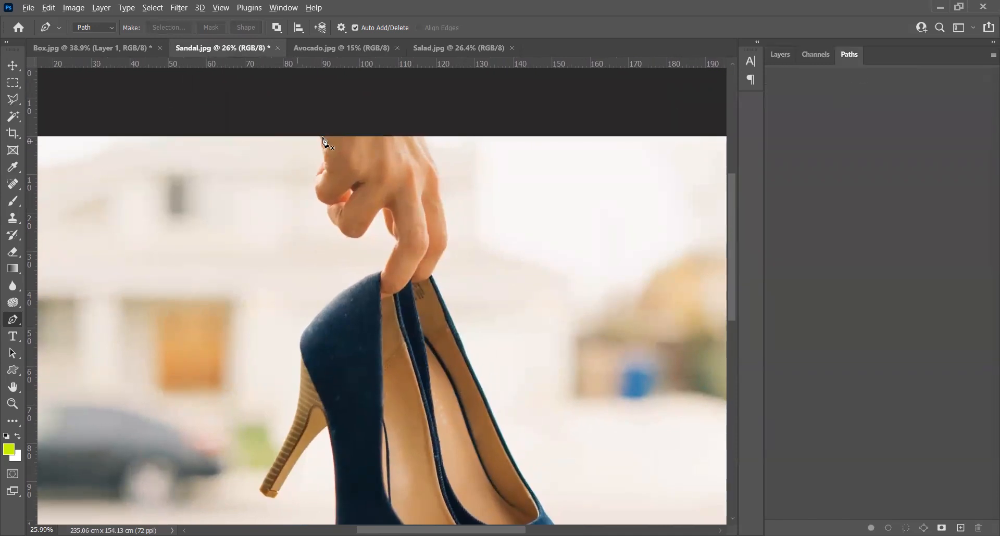
pyautogui.moveTo(407, 375); pyautogui.dragTo(428, 277)
pyautogui.scroll(-2, 384, 195)
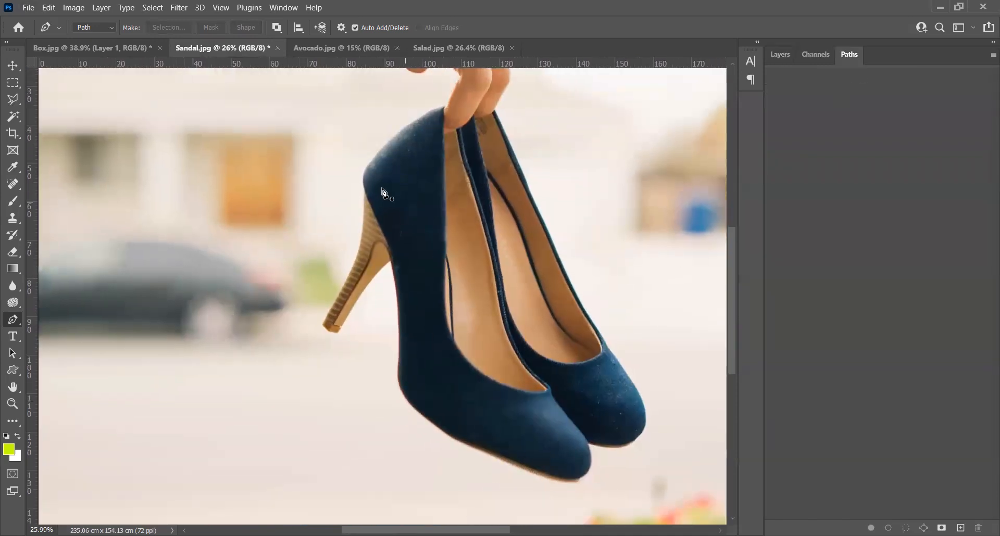
pyautogui.scroll(5, 389, 291)
pyautogui.scroll(5, 394, 266)
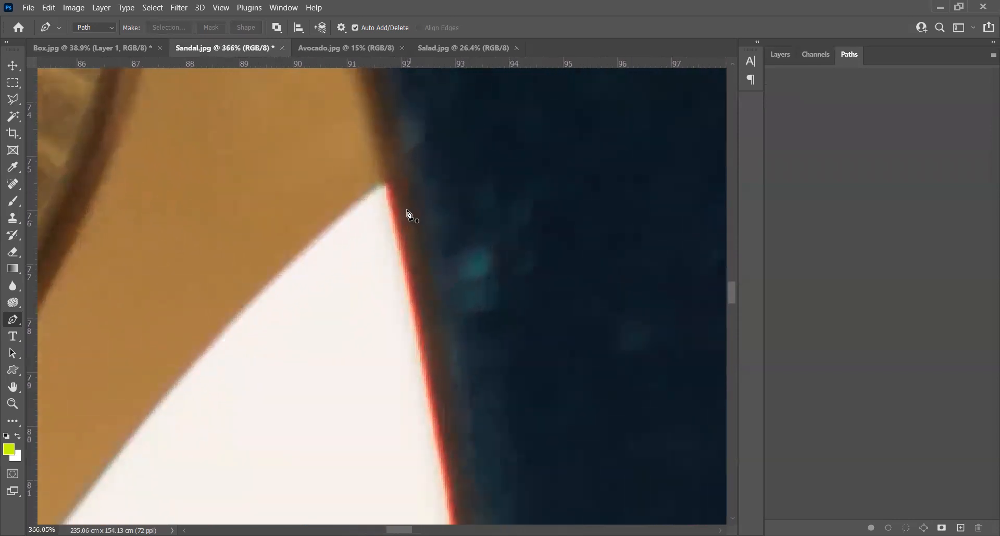
pyautogui.click(390, 191)
# - Add two anchor points down the shoe's edge below the heel junction, aligning the curve handles with the edge
pyautogui.scroll(-2, 422, 236)
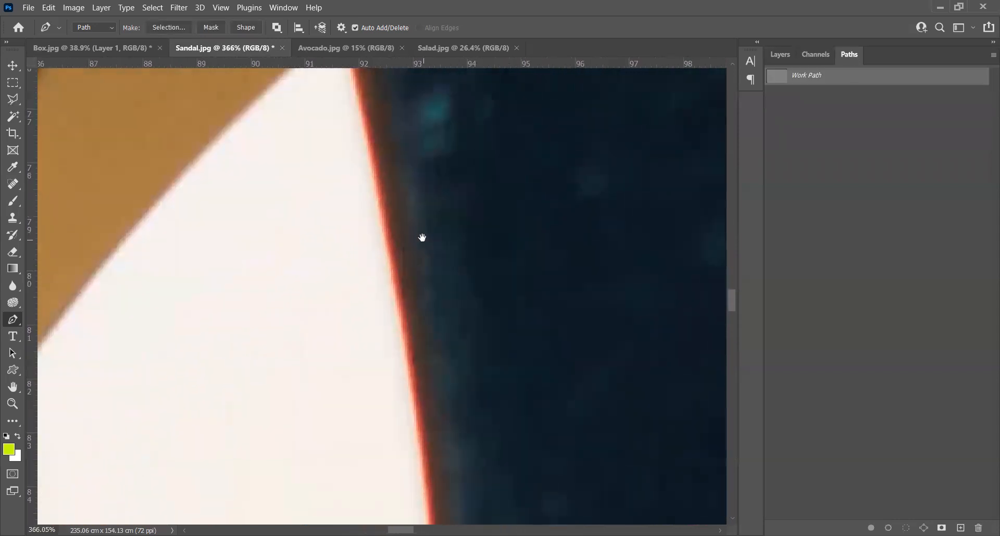
pyautogui.scroll(-2, 363, 252)
pyautogui.scroll(1, 447, 223)
pyautogui.scroll(1, 392, 250)
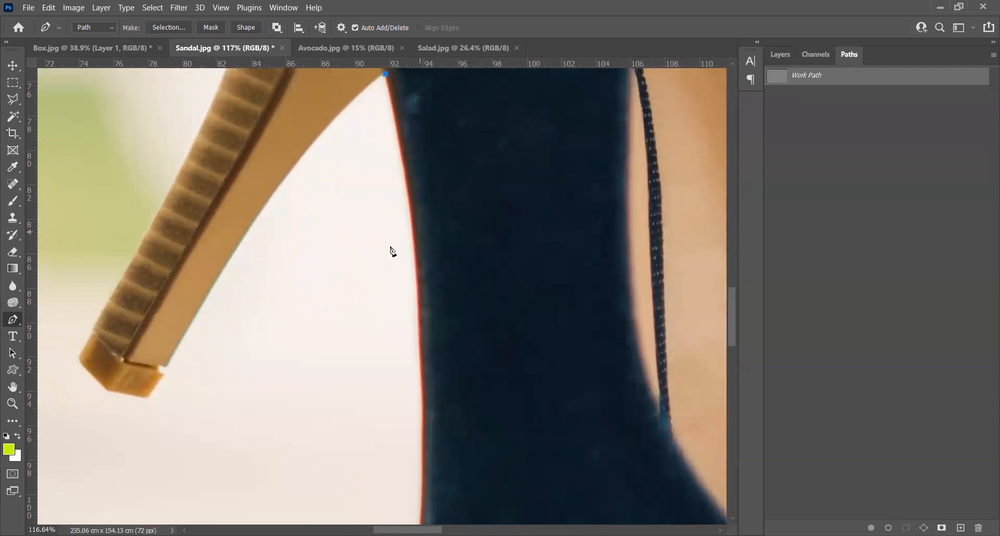
pyautogui.scroll(1, 442, 297)
pyautogui.moveTo(437, 201); pyautogui.dragTo(348, 347)
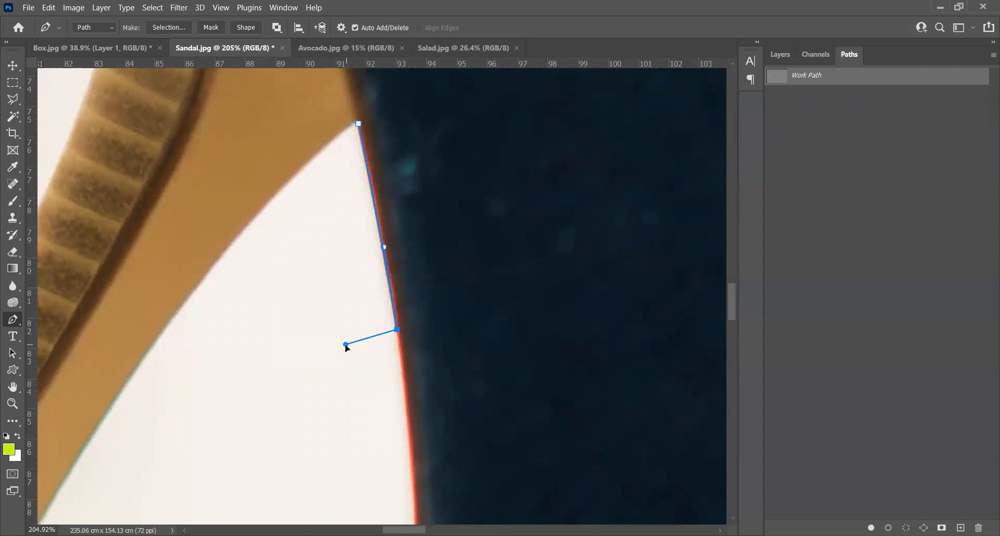
pyautogui.click(402, 397)
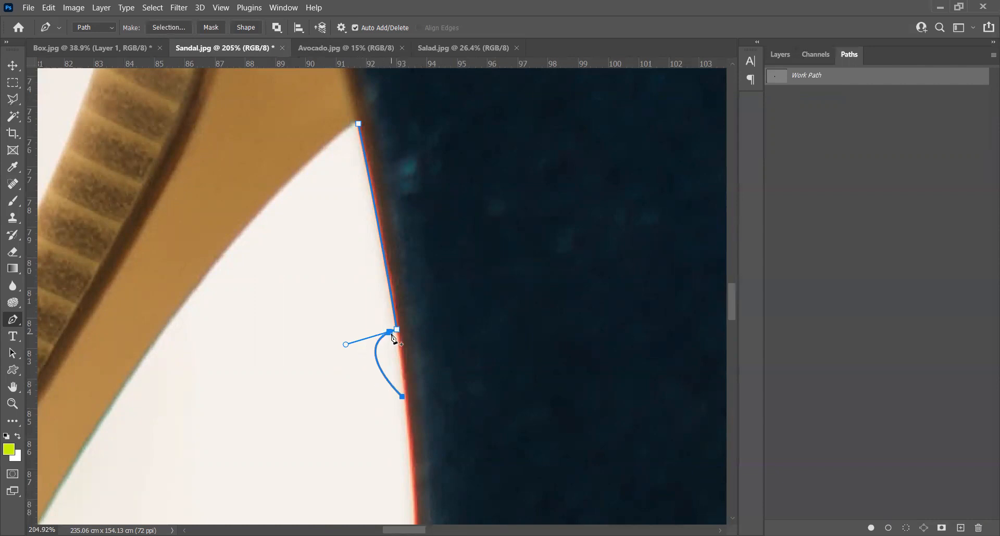
pyautogui.hotkey('ctrl', 'z')
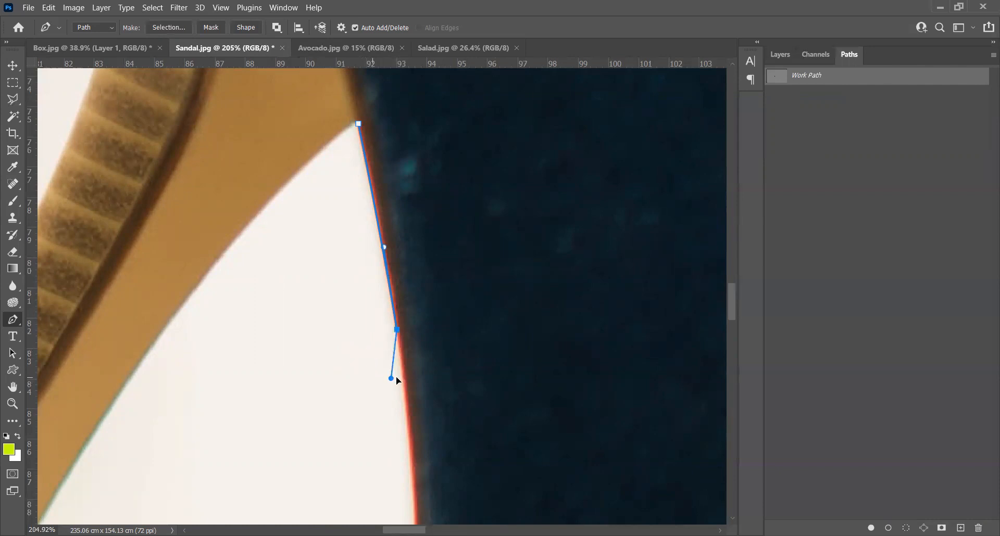
pyautogui.moveTo(409, 437); pyautogui.dragTo(410, 451)
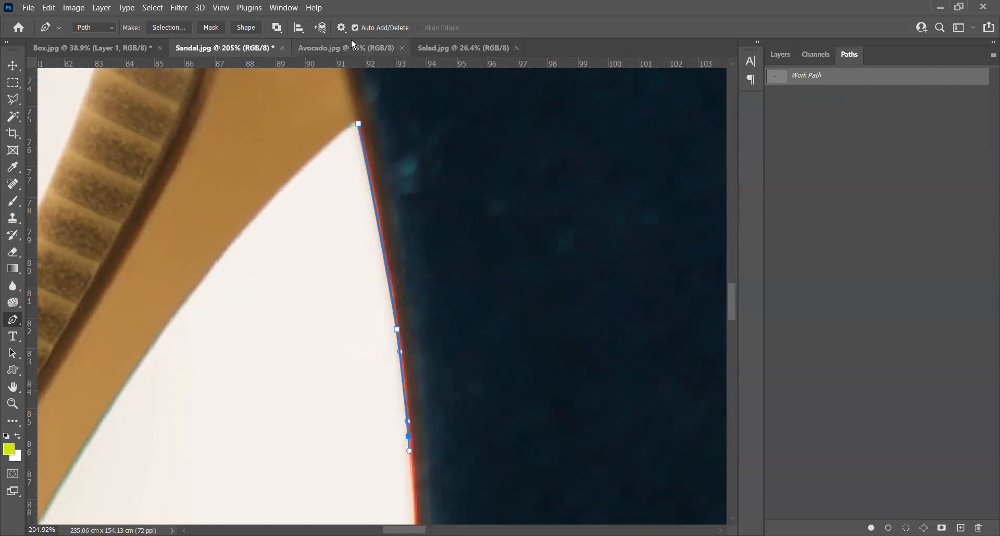
# - Turn on the Rubber Band path preview and add another curve anchor further down the shoe's edge
pyautogui.click(339, 28)
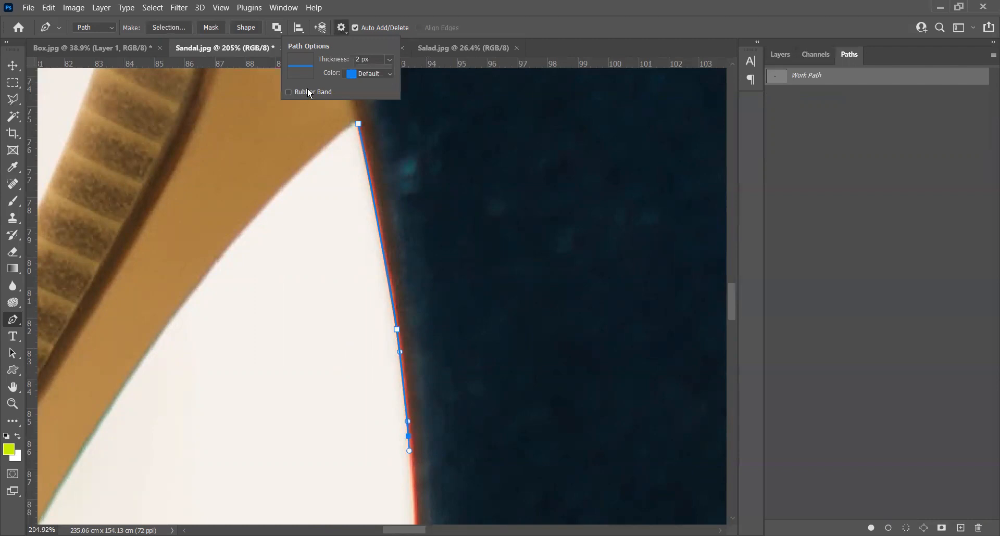
pyautogui.click(308, 92)
pyautogui.scroll(-5, 431, 374)
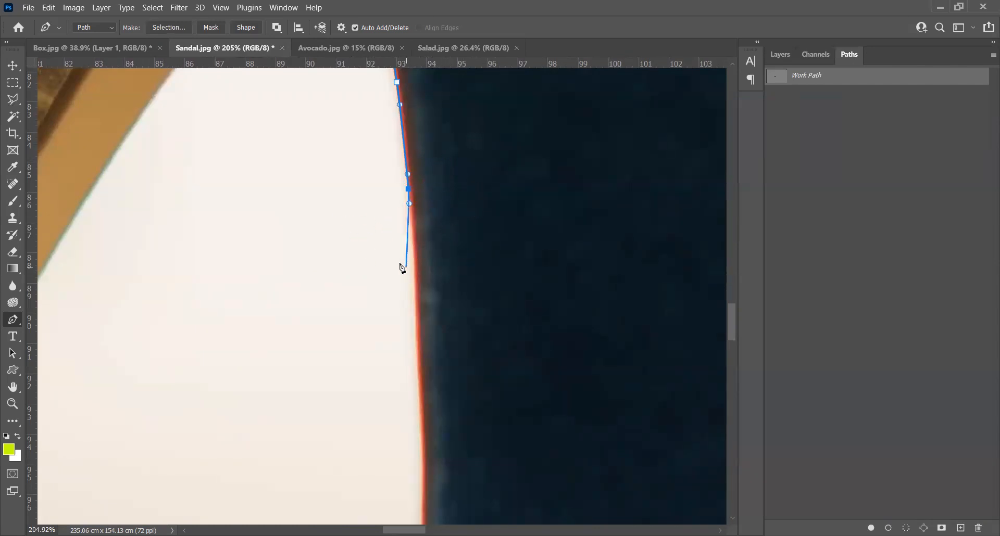
pyautogui.moveTo(415, 285); pyautogui.dragTo(369, 285)
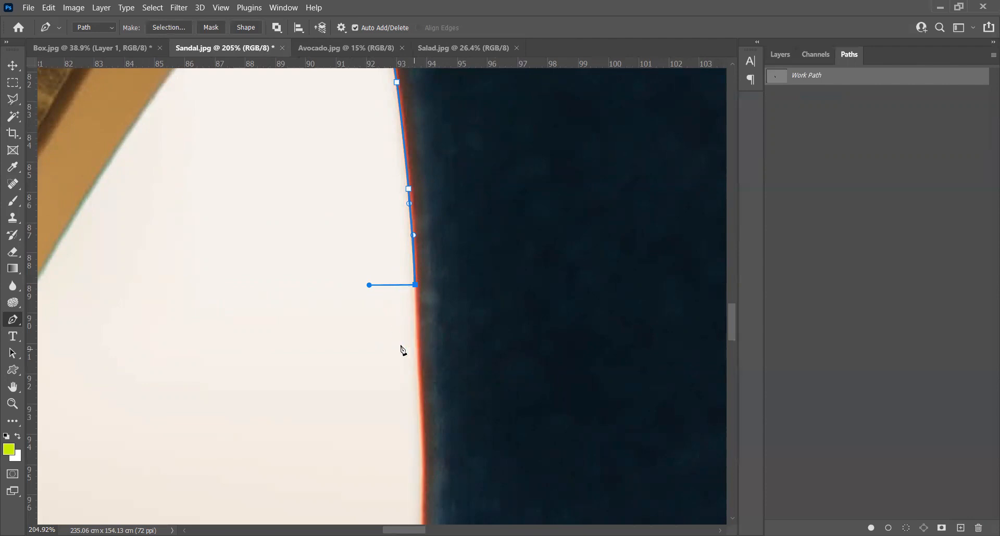
# - Turn off Rubber Band and extend the path down the shoe's edge with two more anchors, keeping handles aligned with it
pyautogui.click(341, 28)
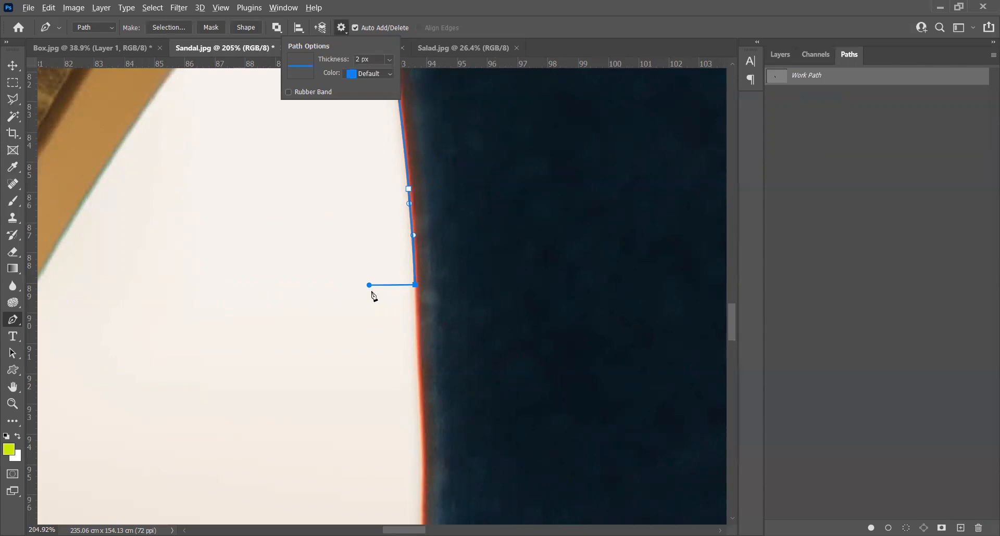
pyautogui.moveTo(369, 285); pyautogui.dragTo(415, 318)
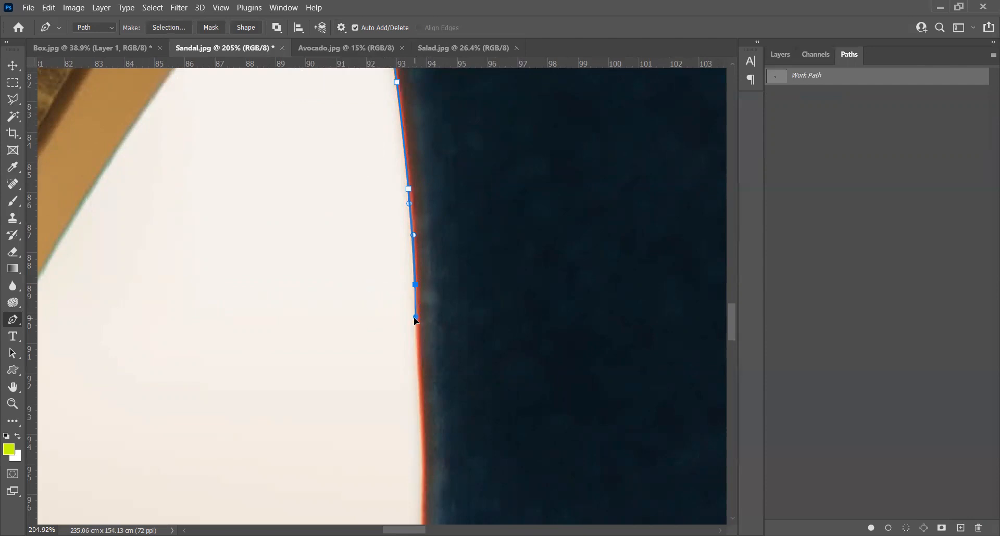
pyautogui.scroll(-3, 431, 353)
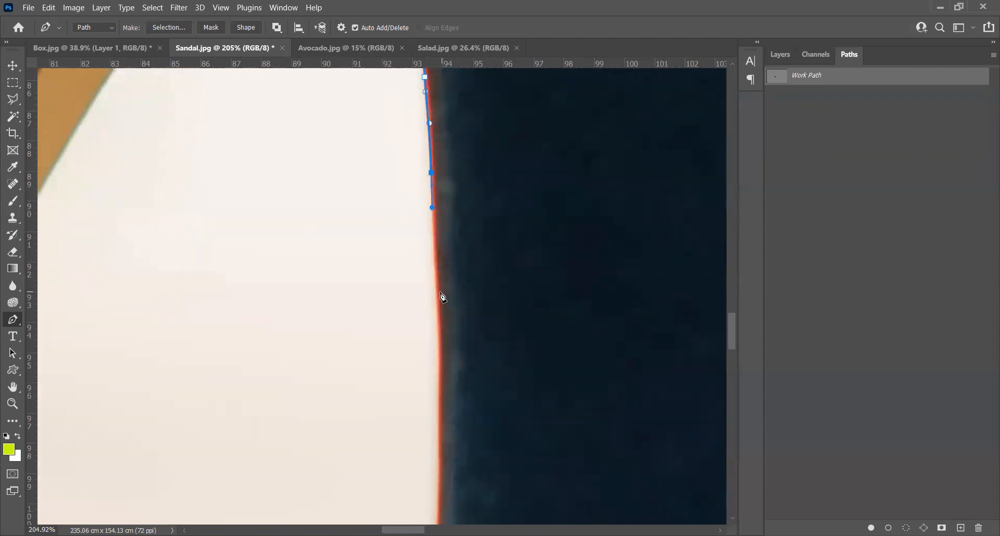
pyautogui.moveTo(436, 301); pyautogui.dragTo(437, 329)
pyautogui.scroll(-4, 427, 308)
pyautogui.moveTo(421, 289); pyautogui.dragTo(422, 319)
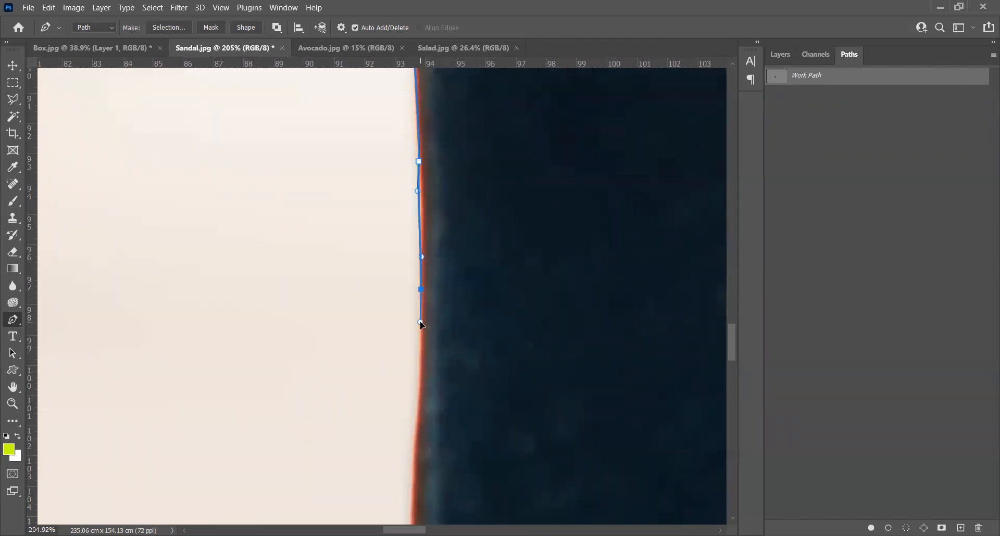
# - Continue the path along the shoe's lower edge and around the bend where it curves toward the sole
pyautogui.moveTo(437, 368); pyautogui.dragTo(419, 253)
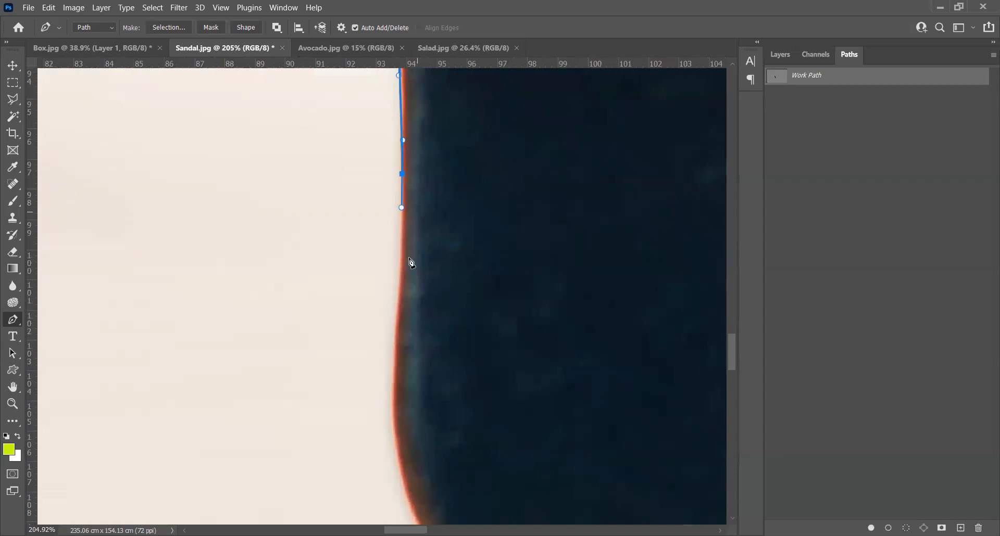
pyautogui.moveTo(396, 328); pyautogui.dragTo(307, 259)
pyautogui.click(297, 201)
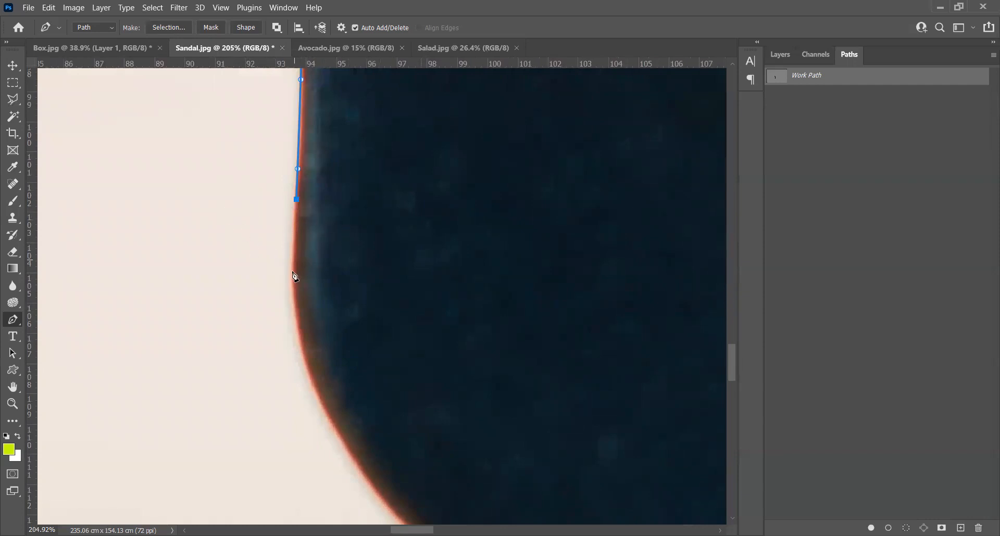
pyautogui.moveTo(293, 292); pyautogui.dragTo(295, 320)
pyautogui.moveTo(348, 386); pyautogui.dragTo(284, 268)
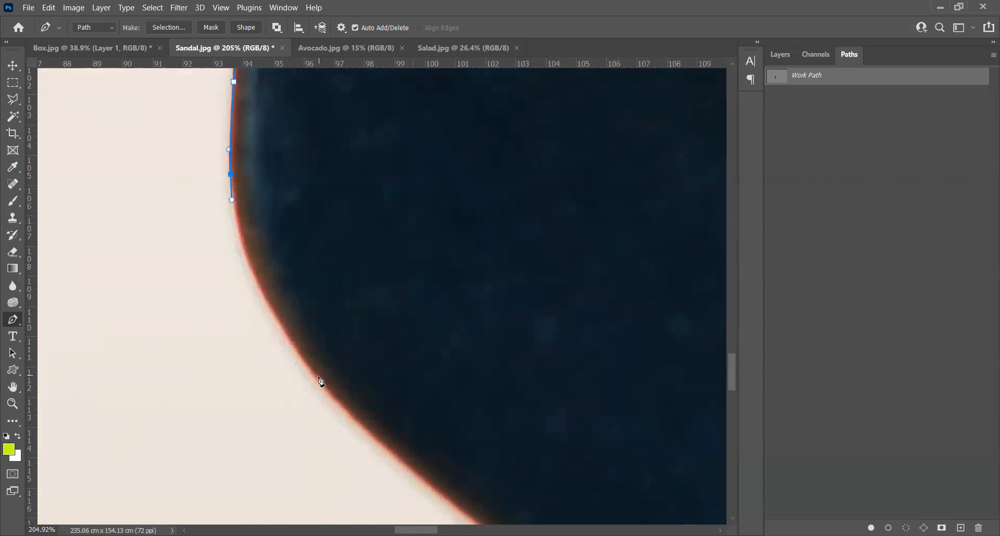
pyautogui.moveTo(323, 383); pyautogui.dragTo(250, 240)
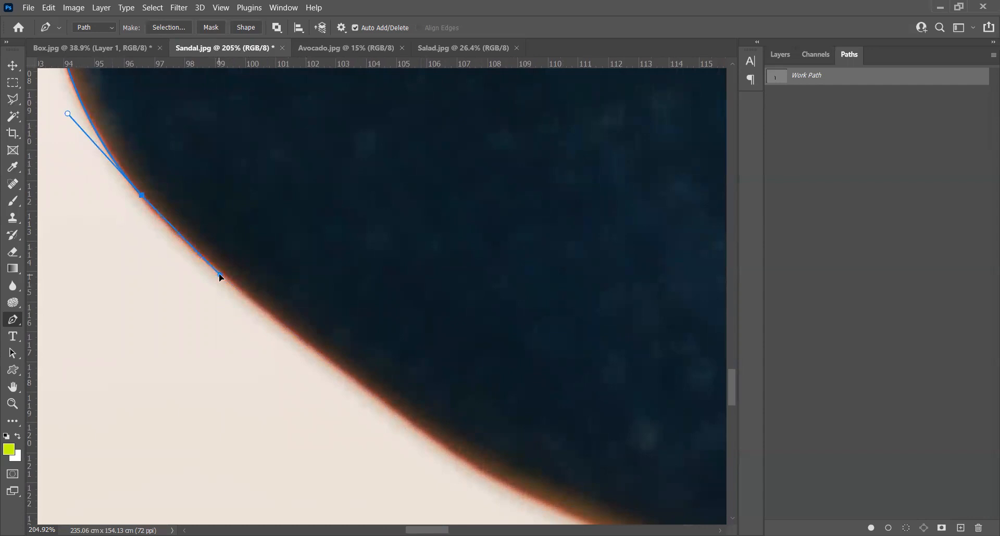
# - Extend the path along the underside of the front shoe with two smooth curve anchors
pyautogui.moveTo(375, 396); pyautogui.dragTo(435, 439)
pyautogui.moveTo(541, 477); pyautogui.dragTo(339, 230)
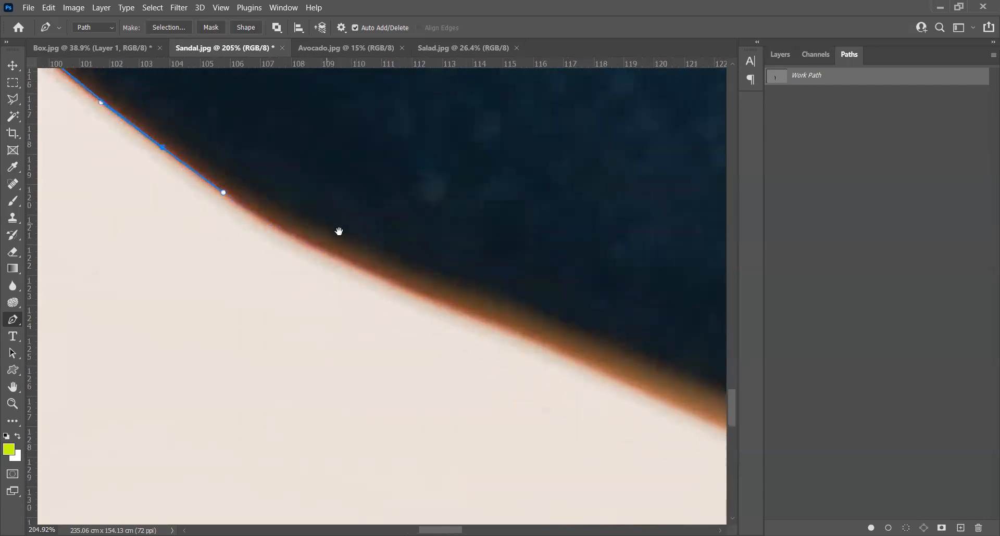
pyautogui.moveTo(453, 312); pyautogui.dragTo(346, 289)
# - Carry the path along the sole to the underside of the toe, removing the outgoing handle at the anchor before it
pyautogui.scroll(-5, 345, 289)
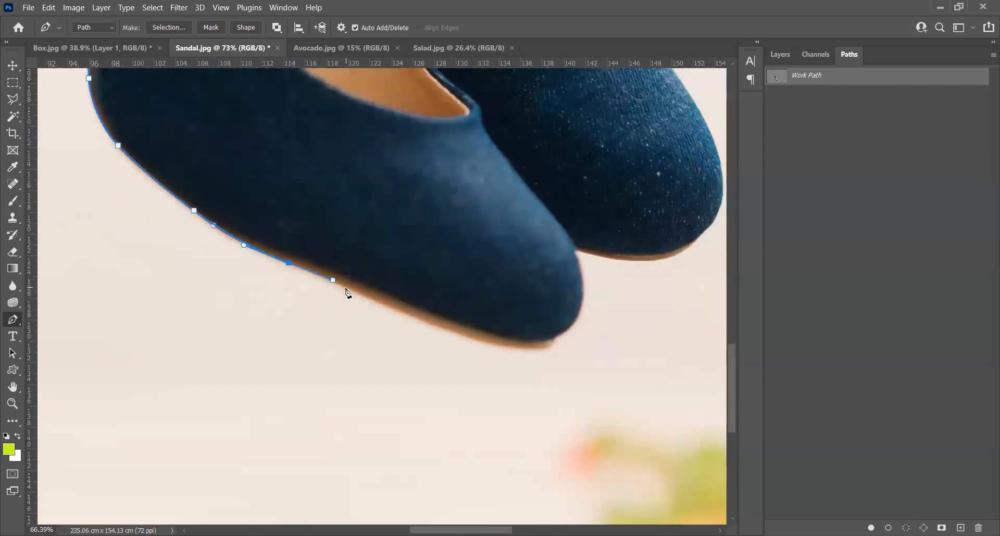
pyautogui.scroll(4, 420, 327)
pyautogui.moveTo(530, 365); pyautogui.dragTo(631, 395)
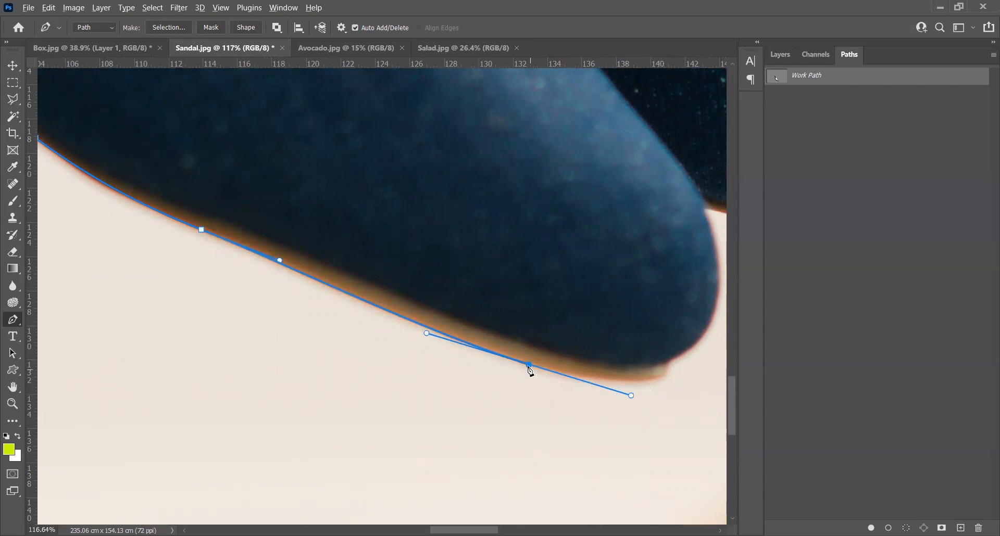
pyautogui.keyDown('alt'); pyautogui.click(529, 365); pyautogui.keyUp('alt')
pyautogui.press('space')
pyautogui.moveTo(591, 360); pyautogui.dragTo(464, 279)
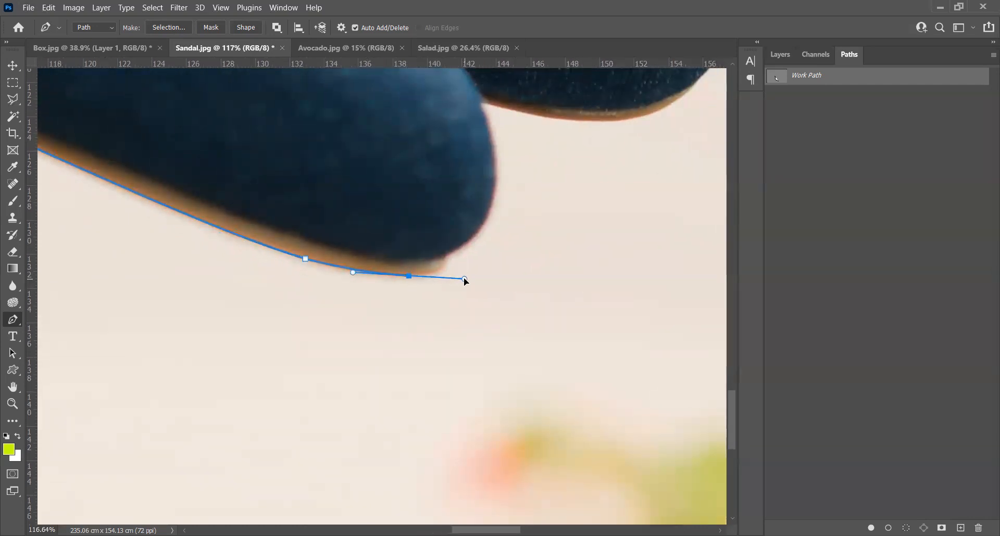
# - Curve the path around the end of the front shoe's sole and pull in the outgoing handle at the corner anchor
pyautogui.moveTo(465, 281); pyautogui.dragTo(462, 251)
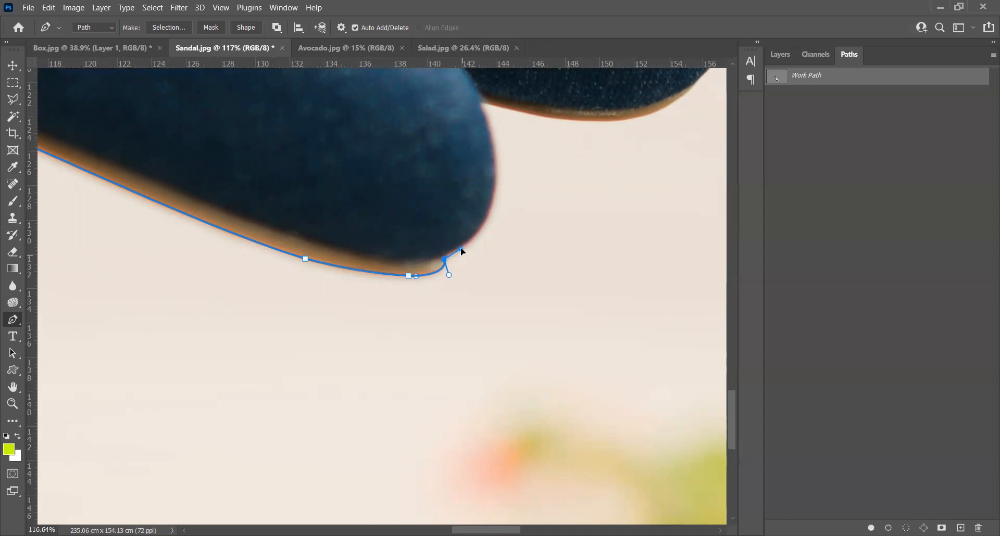
pyautogui.moveTo(495, 197); pyautogui.dragTo(492, 165)
pyautogui.hotkey('ctrl', 'z')
pyautogui.scroll(5, 456, 250)
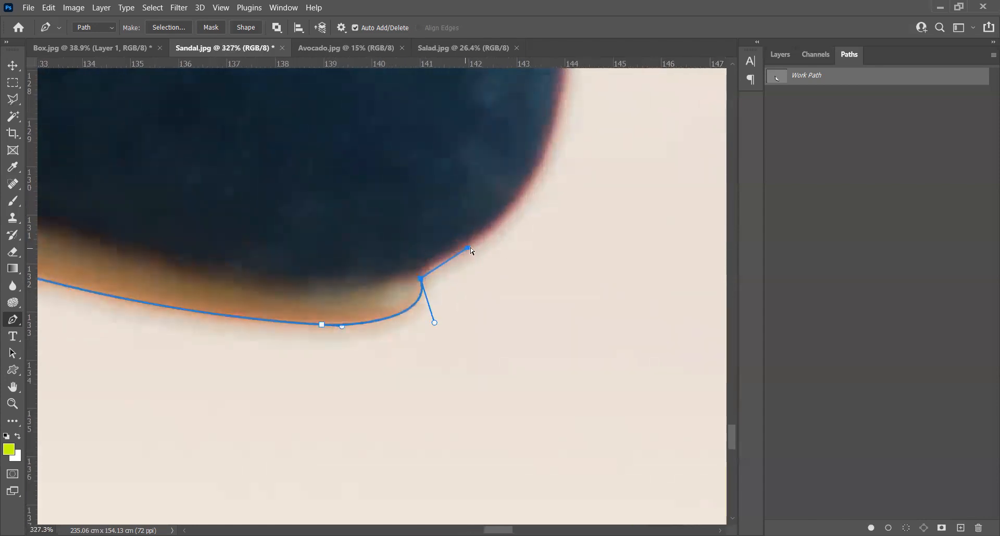
pyautogui.moveTo(469, 249); pyautogui.dragTo(421, 276)
pyautogui.keyDown('alt'); pyautogui.click(422, 274); pyautogui.keyUp('alt')
# - Trace the front shoe's rounded toe up to where it meets the rear shoe, using two curved segments
pyautogui.scroll(-2, 490, 331)
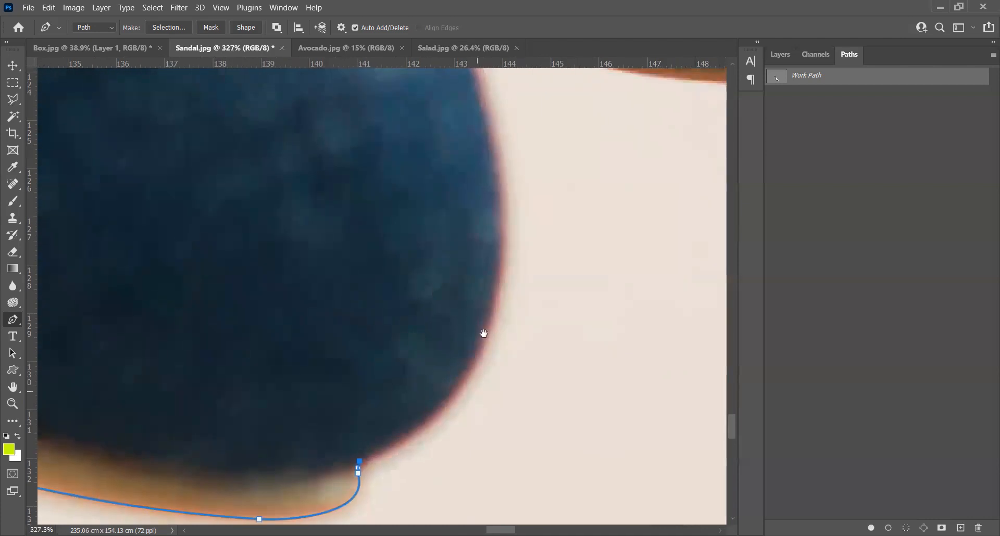
pyautogui.moveTo(494, 307); pyautogui.dragTo(502, 263)
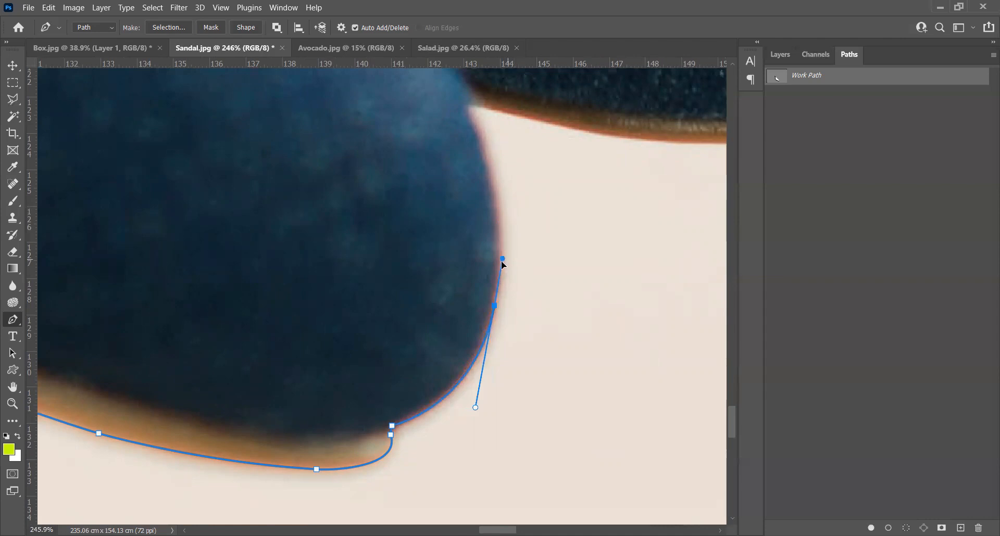
pyautogui.keyDown('alt'); pyautogui.click(495, 306); pyautogui.keyUp('alt')
pyautogui.moveTo(565, 223); pyautogui.dragTo(538, 328)
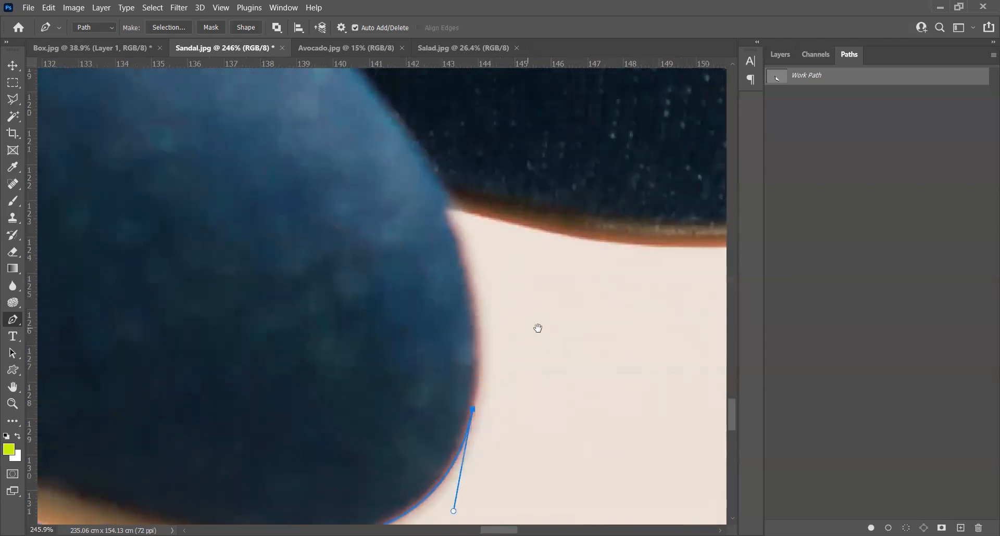
pyautogui.moveTo(447, 214); pyautogui.dragTo(490, 314)
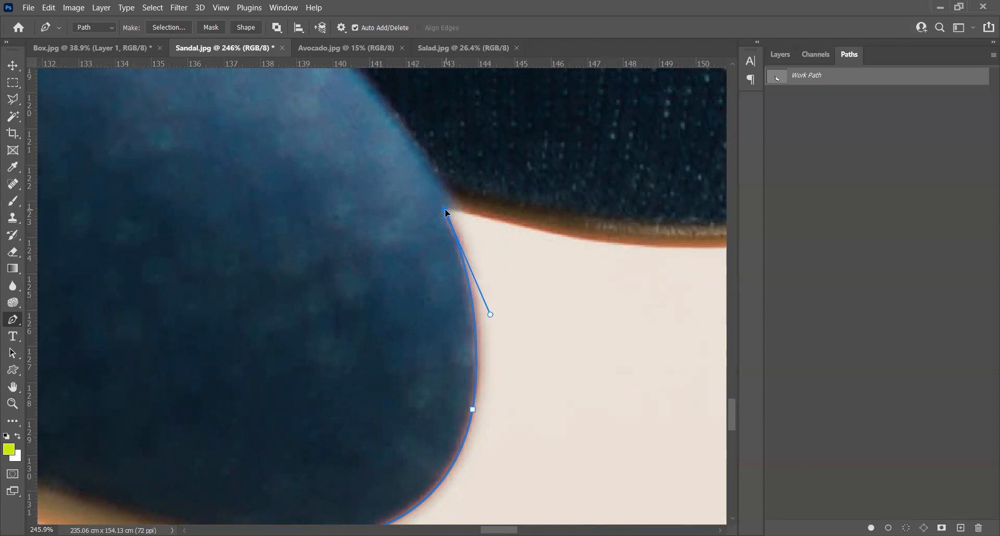
# - Start the path along the rear shoe's sole with two anchors, aligning their handles with its lower edge
pyautogui.click(474, 214)
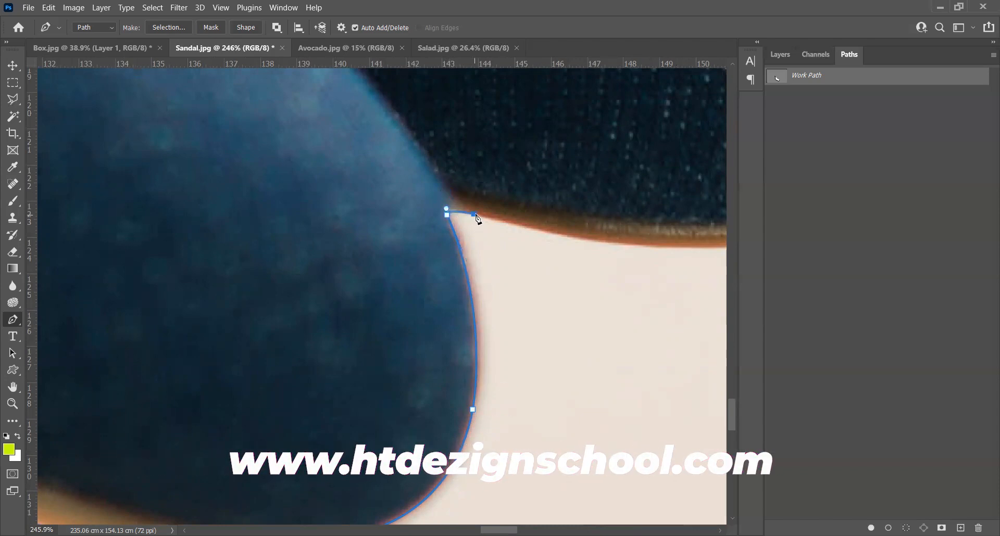
pyautogui.moveTo(485, 216); pyautogui.dragTo(506, 211)
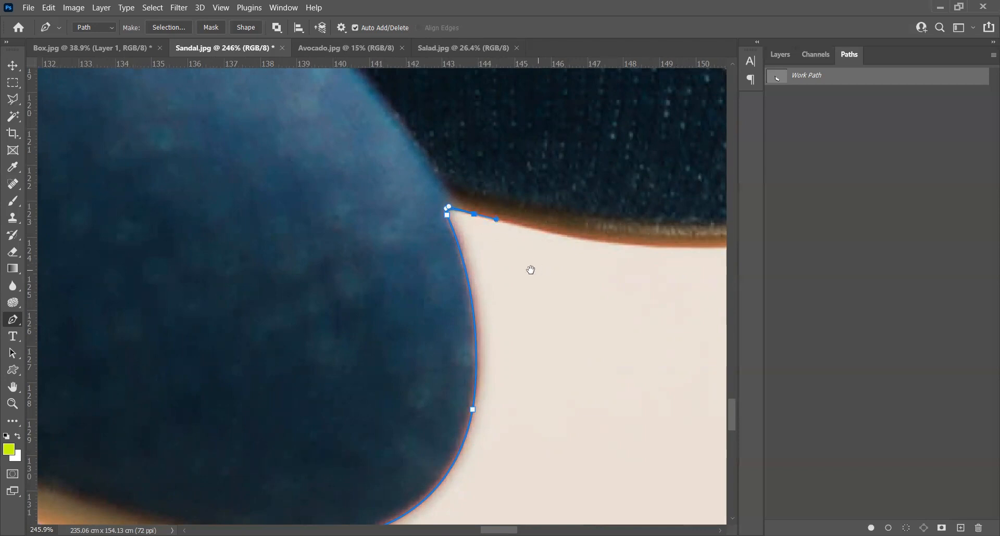
pyautogui.moveTo(529, 271); pyautogui.dragTo(385, 311)
pyautogui.moveTo(478, 285); pyautogui.dragTo(526, 287)
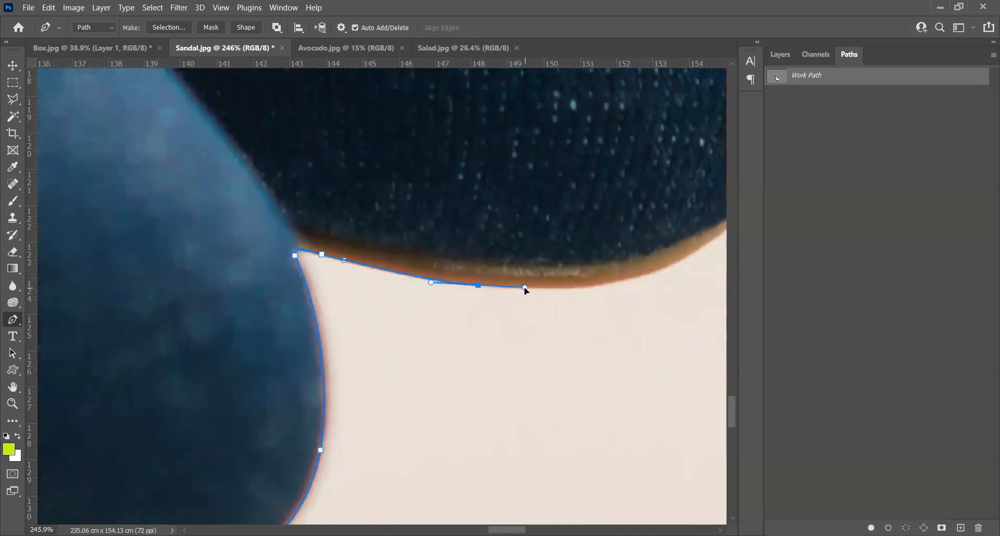
# - Lengthen the last anchor's outgoing handle along the rear sole with the Convert Point tool, and return to the Pen tool
pyautogui.rightClick(20, 326)
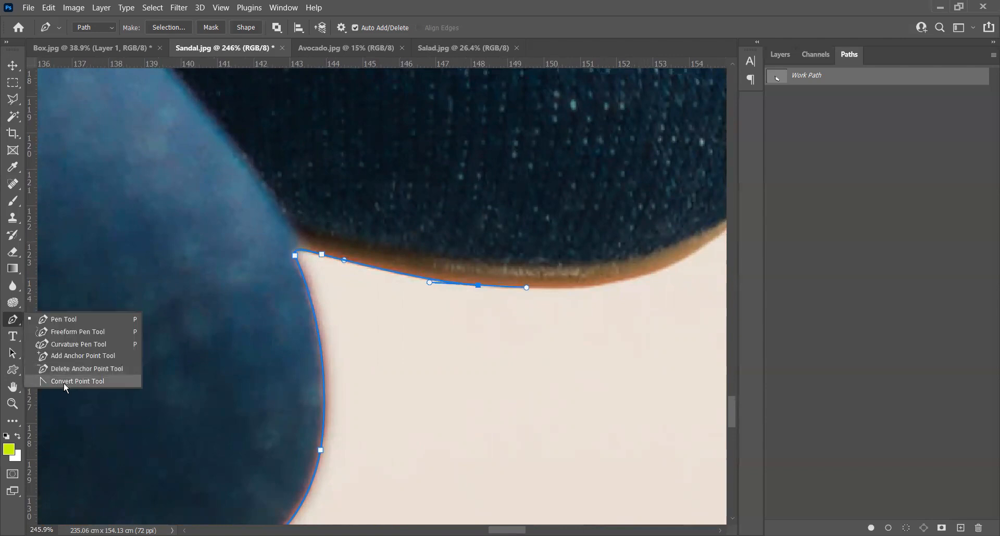
pyautogui.click(77, 382)
pyautogui.moveTo(528, 295); pyautogui.dragTo(531, 287)
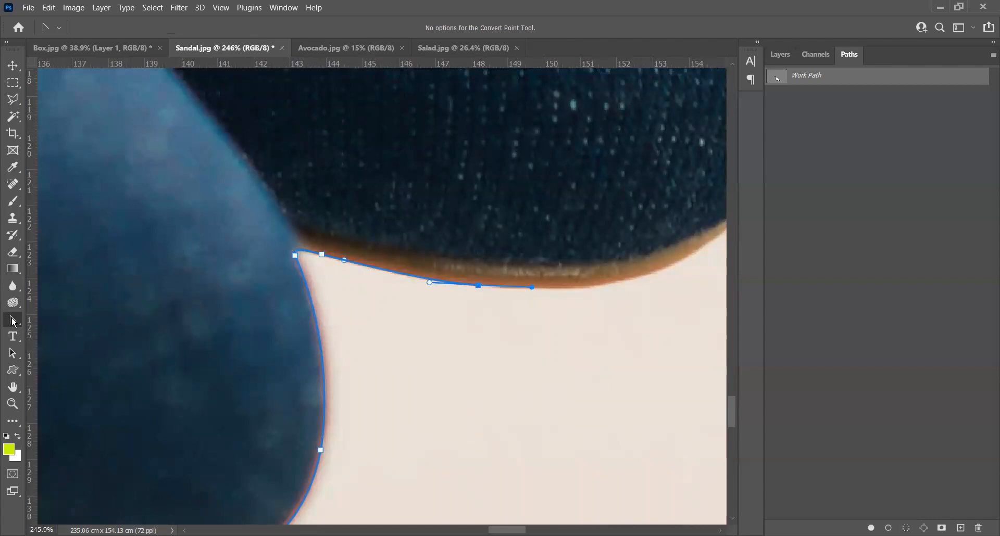
pyautogui.click(48, 320)
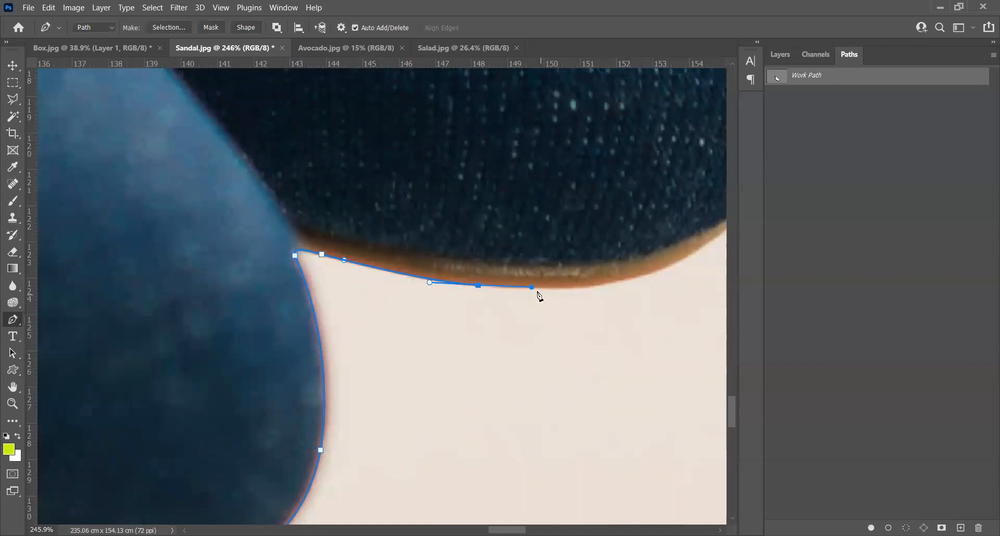
# - Curve the path along the rear shoe's sole and up to where the sole meets the denim toe
pyautogui.moveTo(470, 308); pyautogui.dragTo(230, 387)
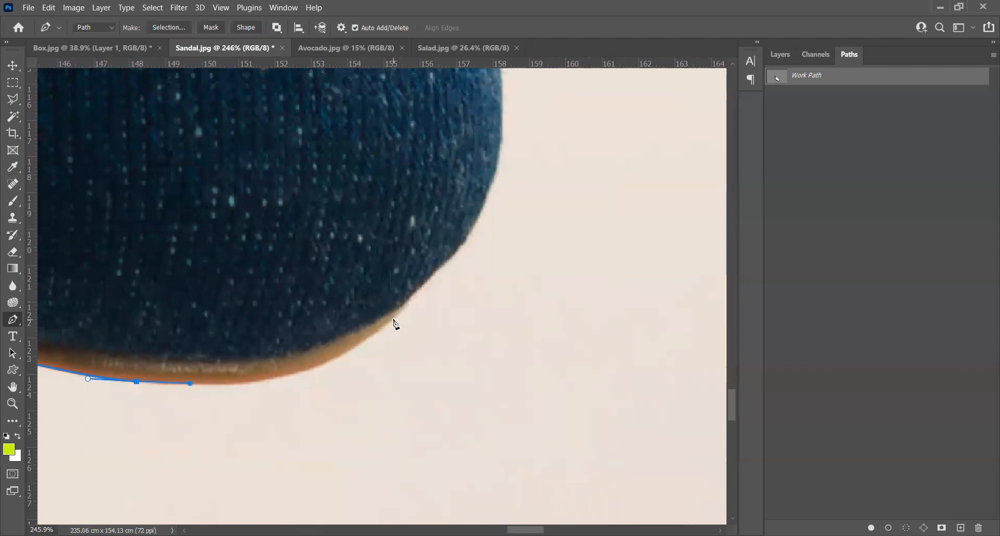
pyautogui.moveTo(391, 321)
pyautogui.mouseDown()
pyautogui.moveTo(437, 266)
pyautogui.moveTo(495, 238)
pyautogui.moveTo(434, 277)
pyautogui.moveTo(403, 317)
pyautogui.mouseUp()
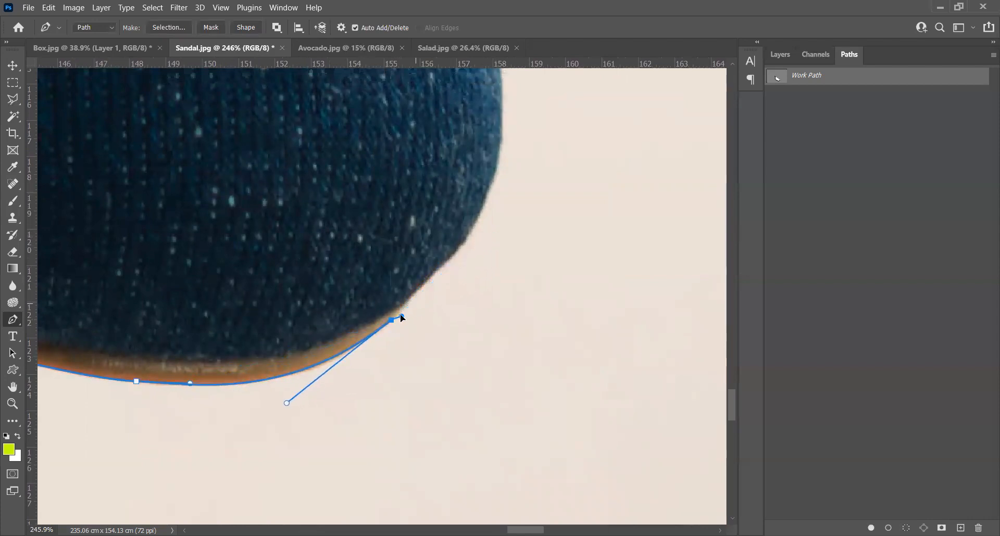
pyautogui.click(405, 304)
# - Trace the lower curve of the rear shoe's denim toe with two smooth anchors
pyautogui.moveTo(476, 239); pyautogui.dragTo(415, 385)
pyautogui.moveTo(435, 315); pyautogui.dragTo(461, 239)
pyautogui.hotkey('ctrl', 'z')
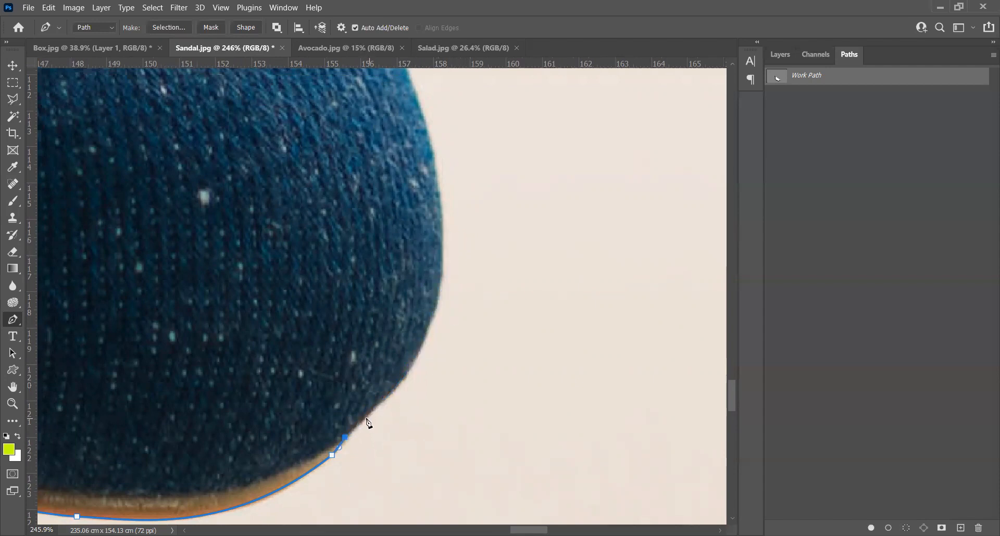
pyautogui.scroll(3, 387, 411)
pyautogui.moveTo(425, 347); pyautogui.dragTo(433, 332)
pyautogui.moveTo(494, 312); pyautogui.dragTo(473, 398)
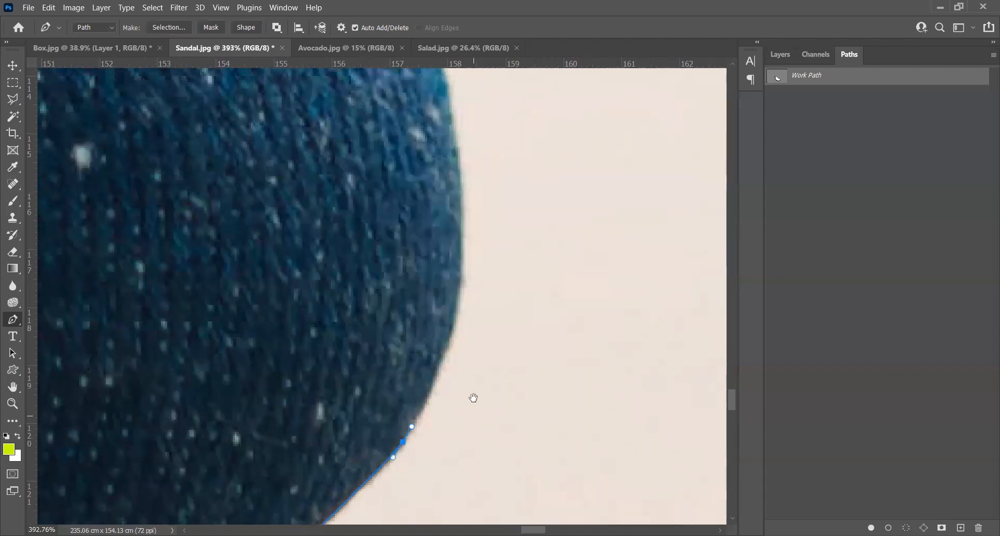
pyautogui.moveTo(452, 327); pyautogui.dragTo(460, 275)
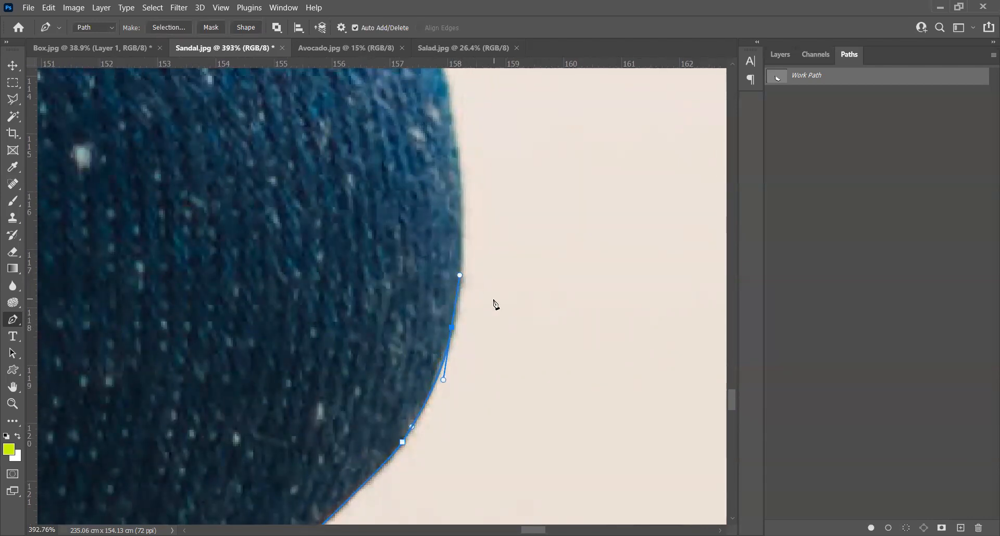
# - Add a curve anchor farther up the rear toe's outer edge and adjust its handles to follow the outline
pyautogui.scroll(-2, 495, 304)
pyautogui.moveTo(532, 221); pyautogui.dragTo(566, 342)
pyautogui.moveTo(491, 239); pyautogui.dragTo(513, 335)
pyautogui.moveTo(482, 224); pyautogui.dragTo(488, 215)
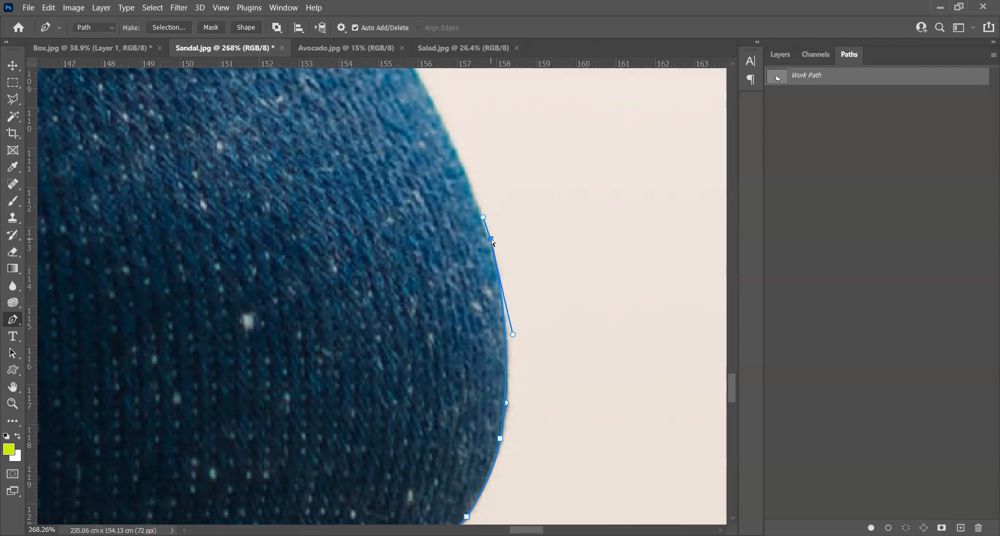
pyautogui.moveTo(491, 242); pyautogui.dragTo(488, 241)
pyautogui.moveTo(510, 335); pyautogui.dragTo(517, 339)
# - Extend the path up the rear shoe's outer edge with two curve anchors, reaching the level of the shoe opening
pyautogui.moveTo(504, 210); pyautogui.dragTo(492, 353)
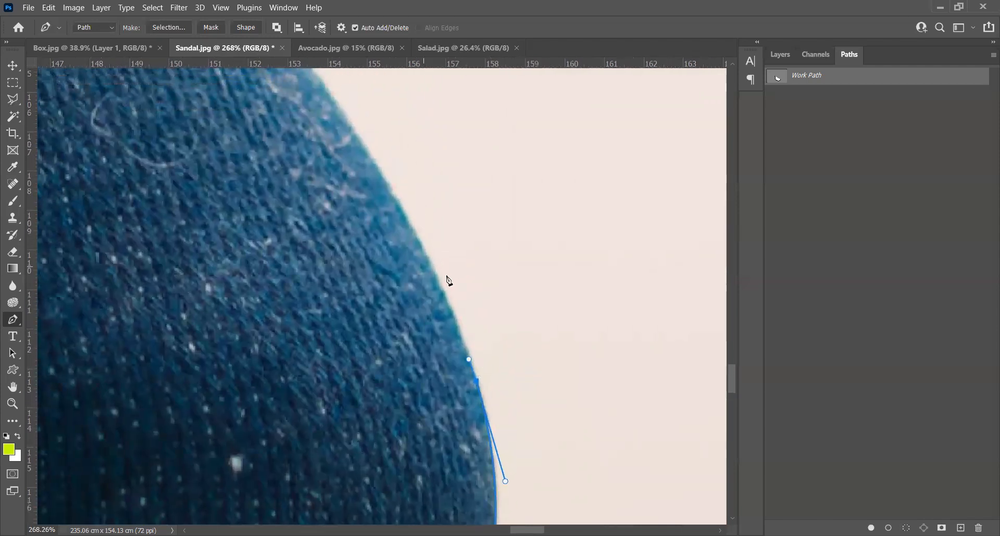
pyautogui.scroll(-4, 446, 276)
pyautogui.moveTo(443, 257); pyautogui.dragTo(474, 347)
pyautogui.scroll(3, 432, 292)
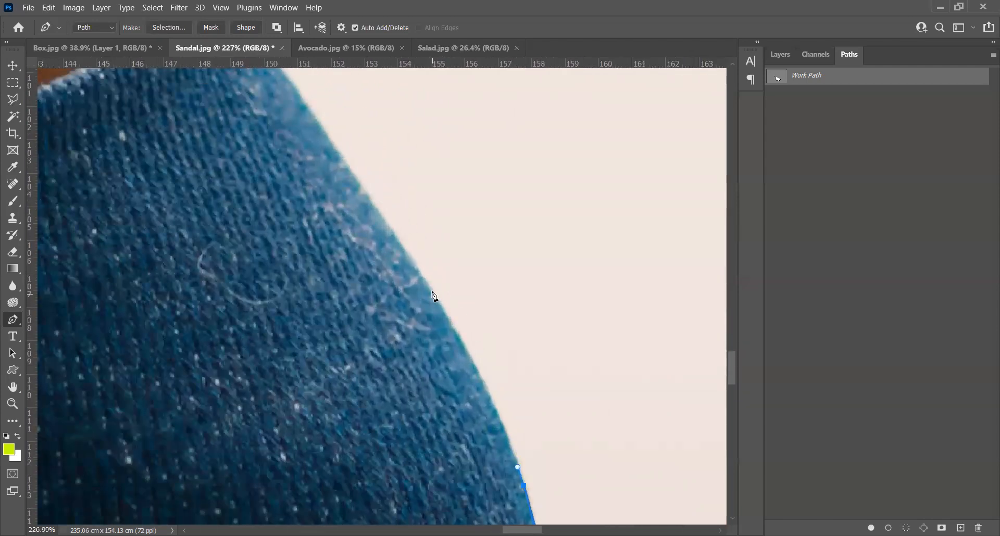
pyautogui.moveTo(427, 286); pyautogui.dragTo(497, 399)
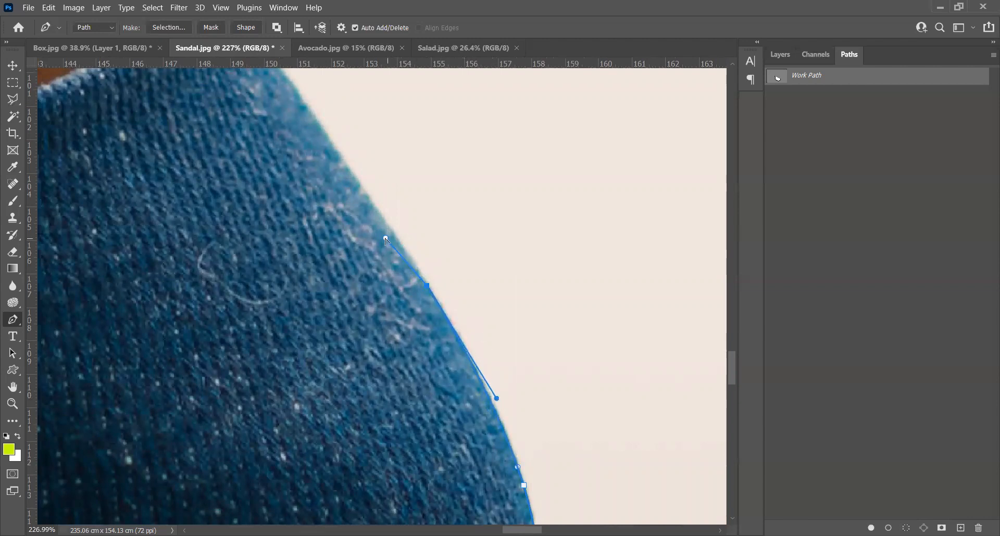
pyautogui.moveTo(386, 186); pyautogui.dragTo(497, 370)
pyautogui.moveTo(345, 189); pyautogui.dragTo(317, 177)
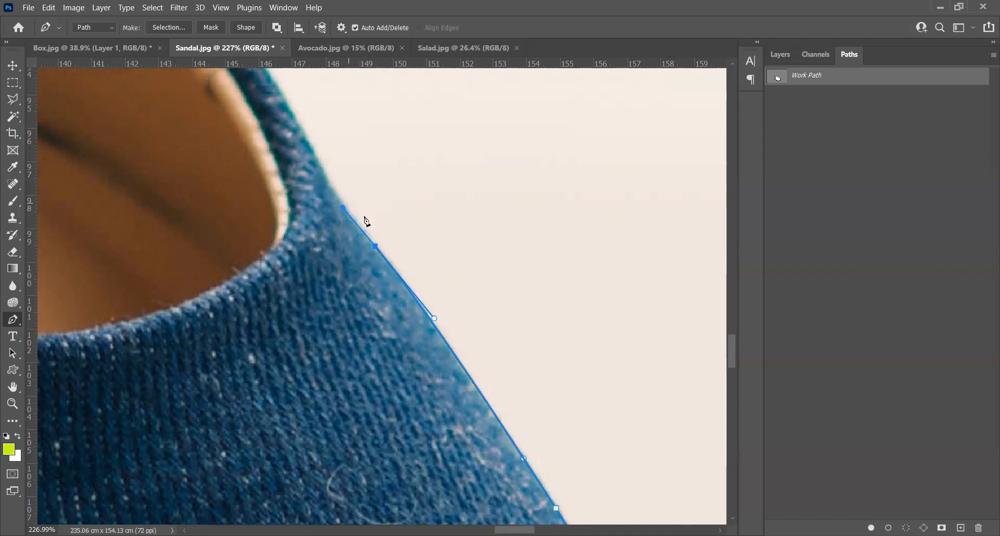
# - Continue the path past the front of the rear shoe's opening and onto its narrow denim side with two anchors
pyautogui.scroll(-3, 364, 216)
pyautogui.moveTo(386, 216); pyautogui.dragTo(471, 388)
pyautogui.scroll(2, 427, 370)
pyautogui.moveTo(418, 358); pyautogui.dragTo(415, 348)
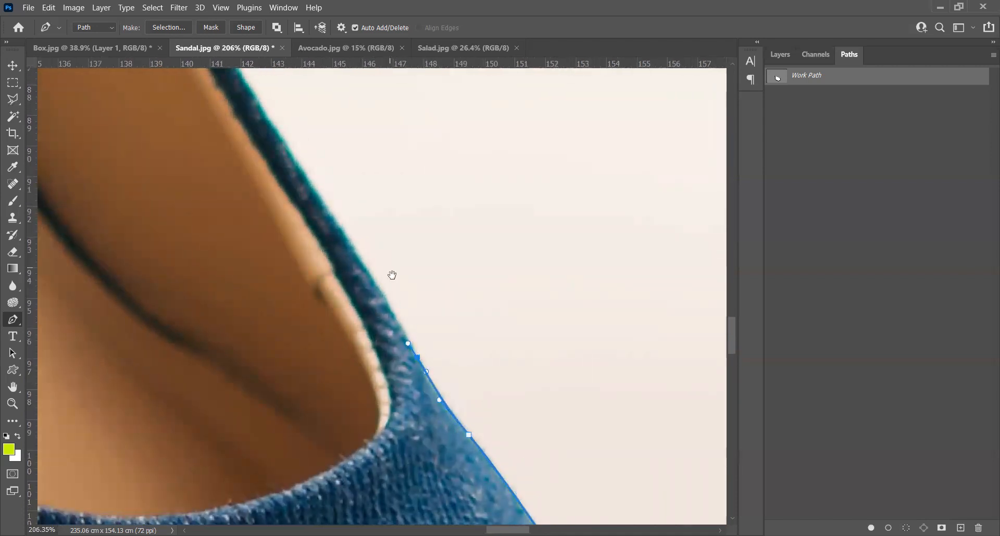
pyautogui.moveTo(392, 275); pyautogui.dragTo(466, 362)
pyautogui.moveTo(420, 330); pyautogui.dragTo(398, 304)
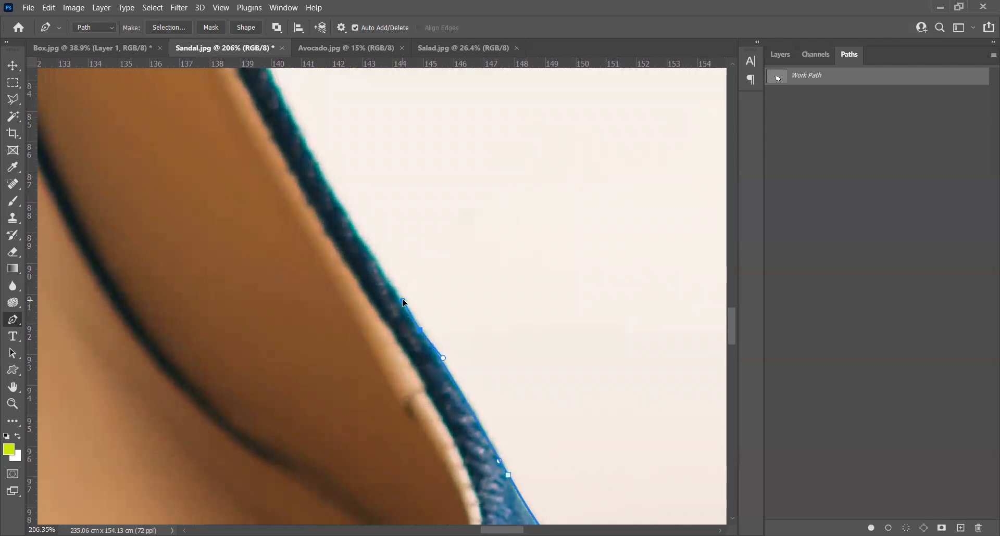
# - Carry the path up the rear shoe's narrow denim side with two more anchors, undoing the extra drag
pyautogui.moveTo(369, 200); pyautogui.dragTo(448, 358)
pyautogui.moveTo(398, 321); pyautogui.dragTo(362, 258)
pyautogui.moveTo(297, 104); pyautogui.dragTo(360, 318)
pyautogui.moveTo(314, 230); pyautogui.dragTo(276, 144)
pyautogui.moveTo(312, 172); pyautogui.dragTo(436, 429)
pyautogui.moveTo(316, 204); pyautogui.dragTo(511, 441)
pyautogui.hotkey('ctrl', 'z')
# - Trace the remaining upper edge of the rear shoe to where it meets the hand
pyautogui.scroll(-3, 511, 441)
pyautogui.moveTo(428, 282); pyautogui.dragTo(493, 425)
pyautogui.moveTo(424, 258); pyautogui.dragTo(399, 204)
pyautogui.moveTo(418, 200); pyautogui.dragTo(500, 435)
pyautogui.moveTo(419, 300); pyautogui.dragTo(396, 256)
pyautogui.moveTo(373, 203); pyautogui.dragTo(385, 182)
# - Trace the outer finger and the back of the hand up to an anchor just beyond the image's top edge
pyautogui.moveTo(384, 182); pyautogui.dragTo(297, 417)
pyautogui.moveTo(369, 282)
pyautogui.mouseDown()
pyautogui.moveTo(387, 241)
pyautogui.moveTo(377, 274)
pyautogui.mouseUp()
pyautogui.moveTo(382, 185); pyautogui.dragTo(423, 325)
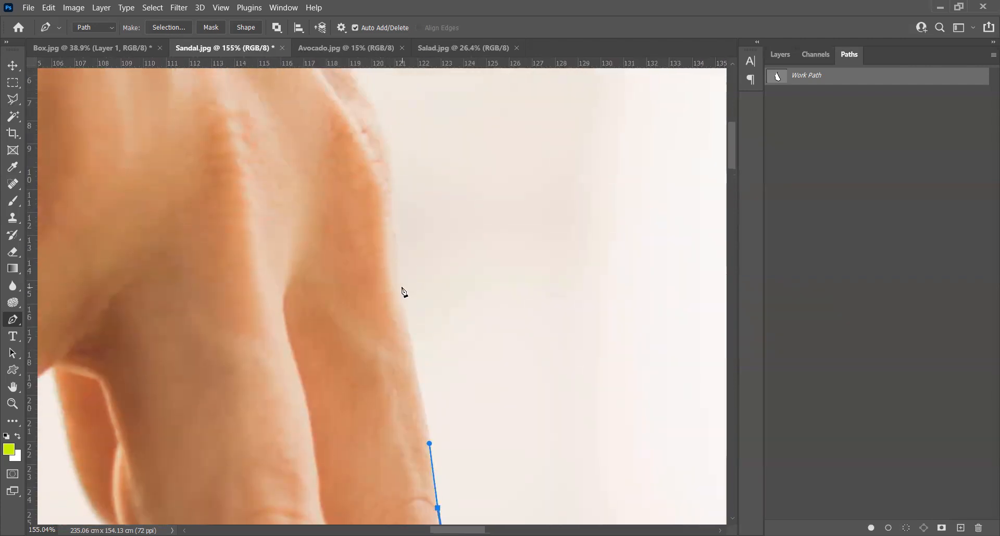
pyautogui.moveTo(403, 289); pyautogui.dragTo(399, 263)
pyautogui.moveTo(415, 190); pyautogui.dragTo(439, 346)
pyautogui.moveTo(410, 292); pyautogui.dragTo(402, 268)
pyautogui.moveTo(423, 280); pyautogui.dragTo(489, 442)
pyautogui.moveTo(391, 246); pyautogui.dragTo(316, 247)
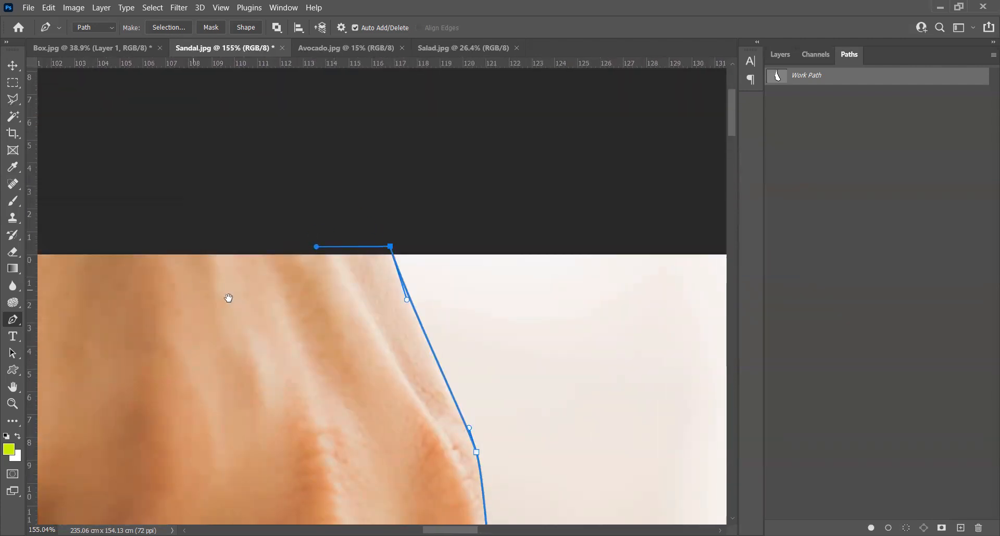
# - Carry the path across above the hand and start it down the hand's opposite side
pyautogui.moveTo(227, 299); pyautogui.dragTo(811, 201)
pyautogui.click(341, 153)
pyautogui.moveTo(374, 280); pyautogui.dragTo(373, 288)
pyautogui.hotkey('ctrl', 'z')
pyautogui.moveTo(357, 197); pyautogui.dragTo(358, 197)
# - Trace the outer contour of the curled fingers down to the underside of the lowest one
pyautogui.moveTo(364, 230); pyautogui.dragTo(378, 306)
pyautogui.moveTo(363, 371); pyautogui.dragTo(417, 238)
pyautogui.moveTo(370, 274); pyautogui.dragTo(371, 301)
pyautogui.moveTo(399, 396); pyautogui.dragTo(392, 355)
pyautogui.moveTo(462, 477); pyautogui.dragTo(309, 270)
pyautogui.moveTo(364, 318)
pyautogui.mouseDown()
pyautogui.moveTo(387, 315)
pyautogui.moveTo(376, 324)
pyautogui.mouseUp()
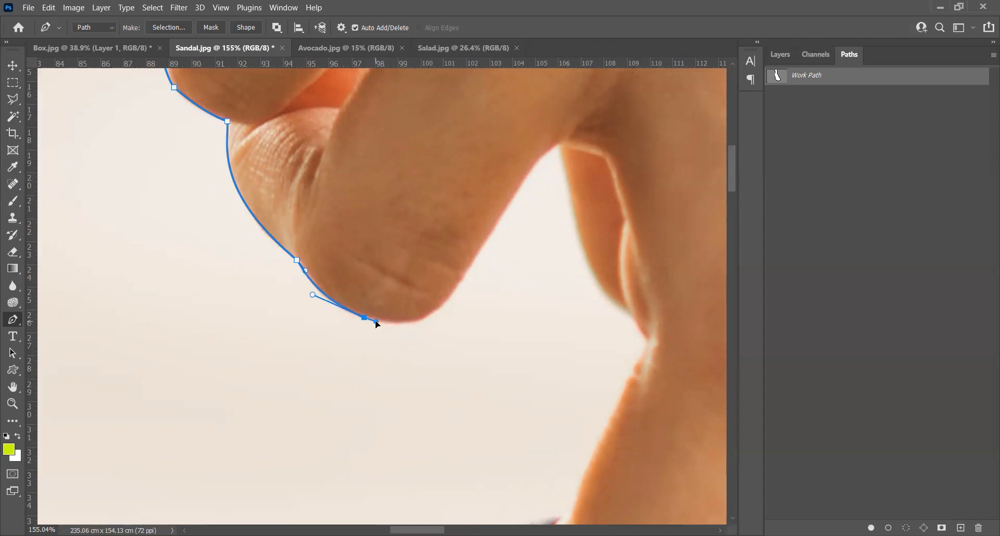
# - Curve the path around the curled finger's lower end and through the gap to the neighbouring finger
pyautogui.moveTo(450, 297); pyautogui.dragTo(472, 260)
pyautogui.moveTo(559, 141)
pyautogui.mouseDown()
pyautogui.moveTo(576, 136)
pyautogui.moveTo(562, 149)
pyautogui.mouseUp()
pyautogui.moveTo(578, 244); pyautogui.dragTo(436, 229)
pyautogui.moveTo(473, 272); pyautogui.dragTo(484, 286)
pyautogui.click(494, 301)
# - Follow the finger down to the front shoe and trace the curved back of the shoe
pyautogui.moveTo(469, 385); pyautogui.dragTo(449, 243)
pyautogui.moveTo(415, 273); pyautogui.dragTo(389, 335)
pyautogui.moveTo(373, 286); pyautogui.dragTo(495, 153)
pyautogui.moveTo(422, 228)
pyautogui.mouseDown()
pyautogui.moveTo(369, 253)
pyautogui.moveTo(437, 169)
pyautogui.mouseUp()
pyautogui.moveTo(308, 253); pyautogui.dragTo(264, 292)
pyautogui.moveTo(208, 344); pyautogui.dragTo(308, 161)
pyautogui.moveTo(221, 273)
pyautogui.mouseDown()
pyautogui.moveTo(182, 326)
pyautogui.moveTo(197, 300)
pyautogui.mouseUp()
# - Extend the path from the back of the shoe down the outer side of the ribbed high heel
pyautogui.moveTo(202, 395); pyautogui.dragTo(150, 307)
pyautogui.moveTo(150, 307)
pyautogui.mouseDown()
pyautogui.moveTo(164, 349)
pyautogui.moveTo(151, 316)
pyautogui.mouseUp()
pyautogui.click(151, 330)
pyautogui.moveTo(146, 516); pyautogui.dragTo(282, 353)
pyautogui.moveTo(289, 405); pyautogui.dragTo(317, 150)
pyautogui.moveTo(274, 268); pyautogui.dragTo(290, 174)
pyautogui.moveTo(177, 392)
pyautogui.mouseDown()
pyautogui.moveTo(140, 450)
pyautogui.moveTo(398, 190)
pyautogui.mouseUp()
pyautogui.click(395, 194)
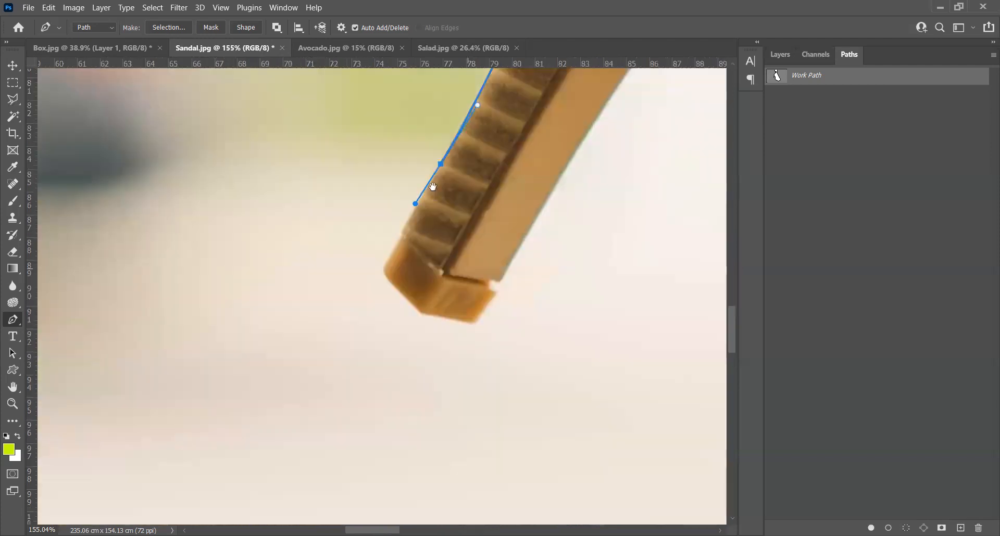
# - Outline the heel tip with straight segments, placing anchors at its corners and the small notch above it
pyautogui.click(375, 233)
pyautogui.click(414, 275)
pyautogui.click(468, 285)
pyautogui.click(490, 255)
pyautogui.click(482, 250)
pyautogui.click(484, 242)
pyautogui.click(495, 242)
# - Trace the heel's inner edge up to the sole and close the path at its starting anchor
pyautogui.moveTo(578, 180); pyautogui.dragTo(318, 415)
pyautogui.moveTo(381, 243)
pyautogui.mouseDown()
pyautogui.moveTo(420, 191)
pyautogui.moveTo(380, 243)
pyautogui.mouseUp()
pyautogui.moveTo(515, 99); pyautogui.dragTo(463, 201)
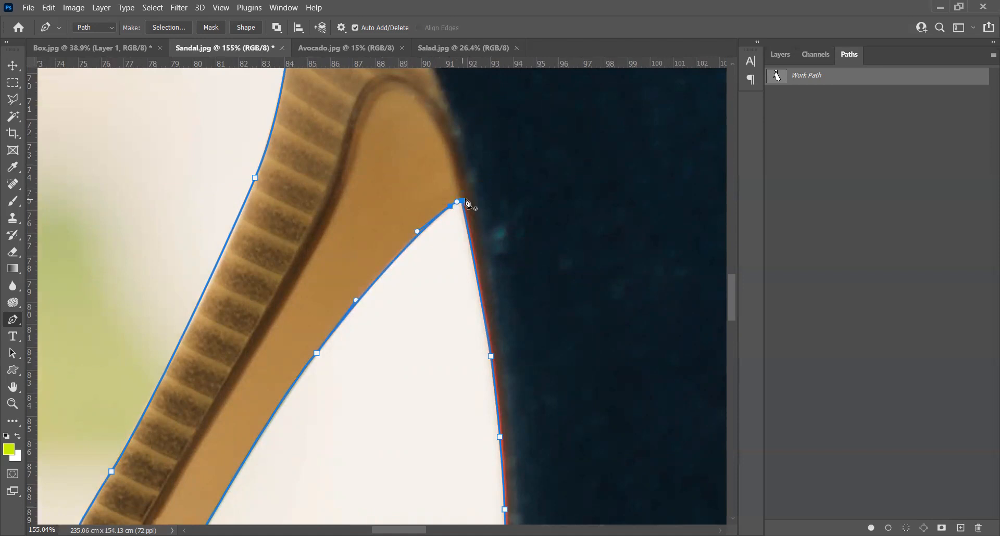
# - Save the completed work path as "Sandals" and load it as a selection
pyautogui.scroll(-5, 349, 269)
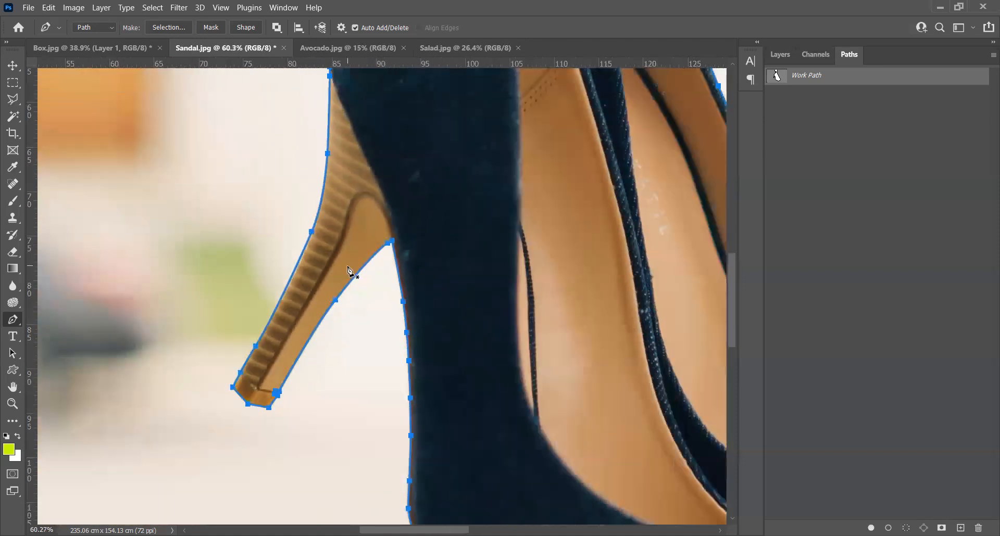
pyautogui.scroll(-4, 349, 270)
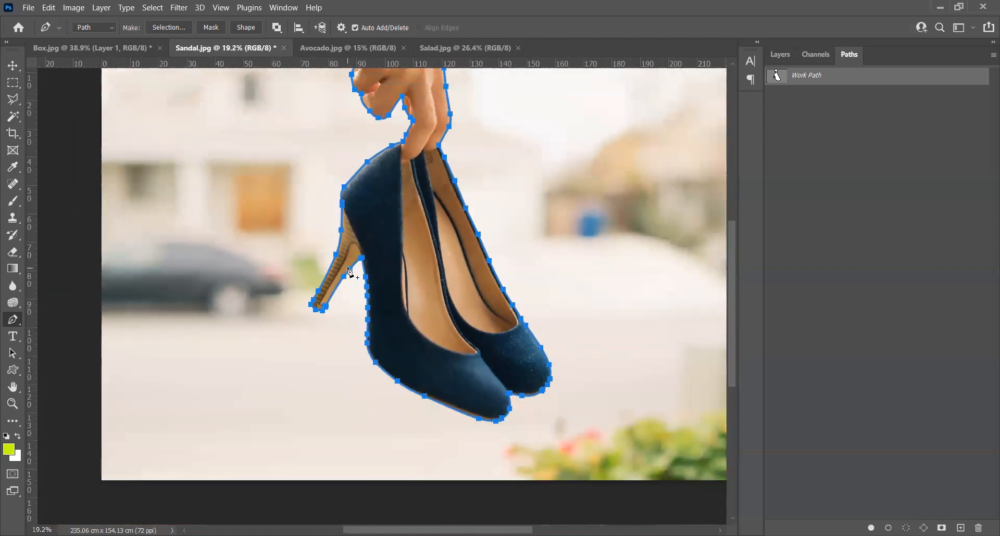
pyautogui.scroll(-1, 349, 271)
pyautogui.moveTo(458, 169); pyautogui.dragTo(481, 203)
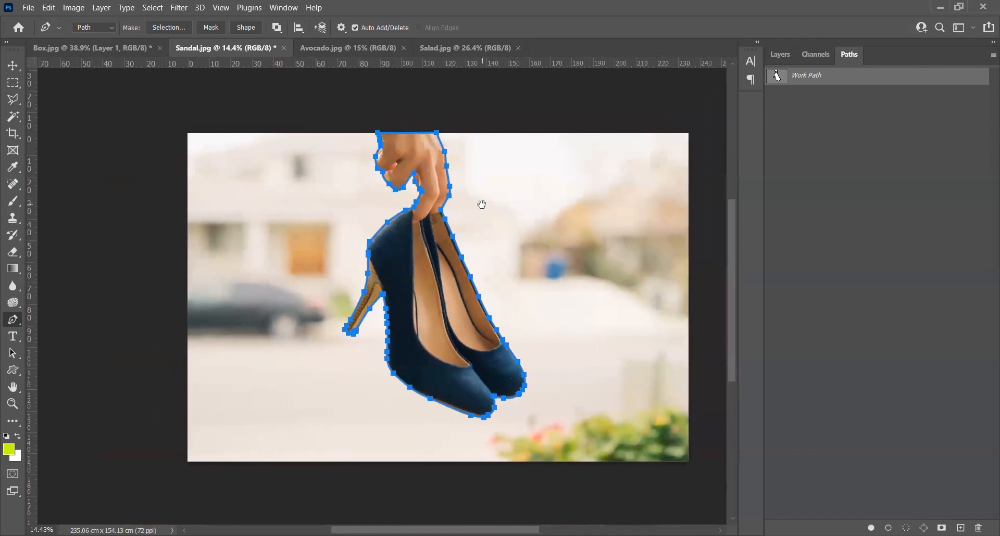
pyautogui.doubleClick(795, 79)
pyautogui.write('Sandals')
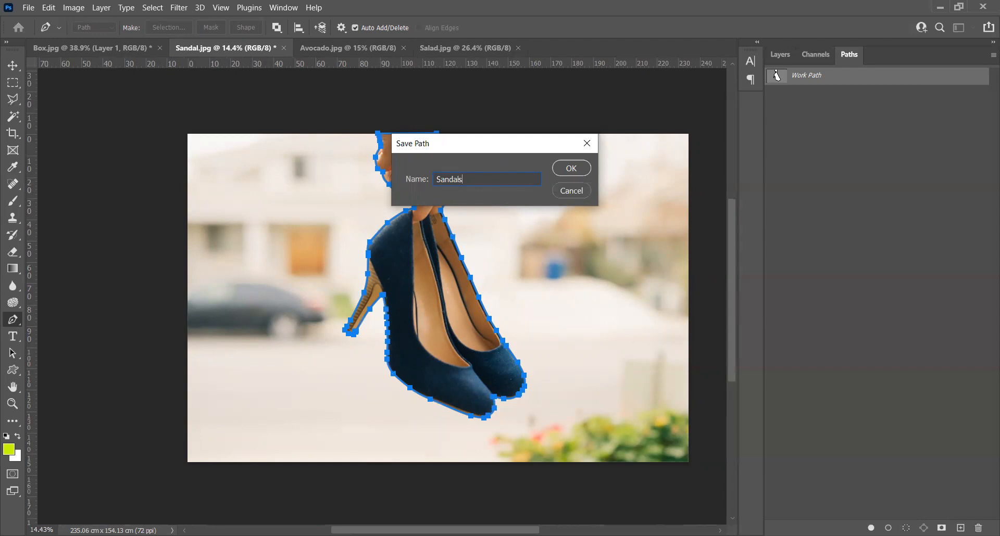
pyautogui.click(584, 169)
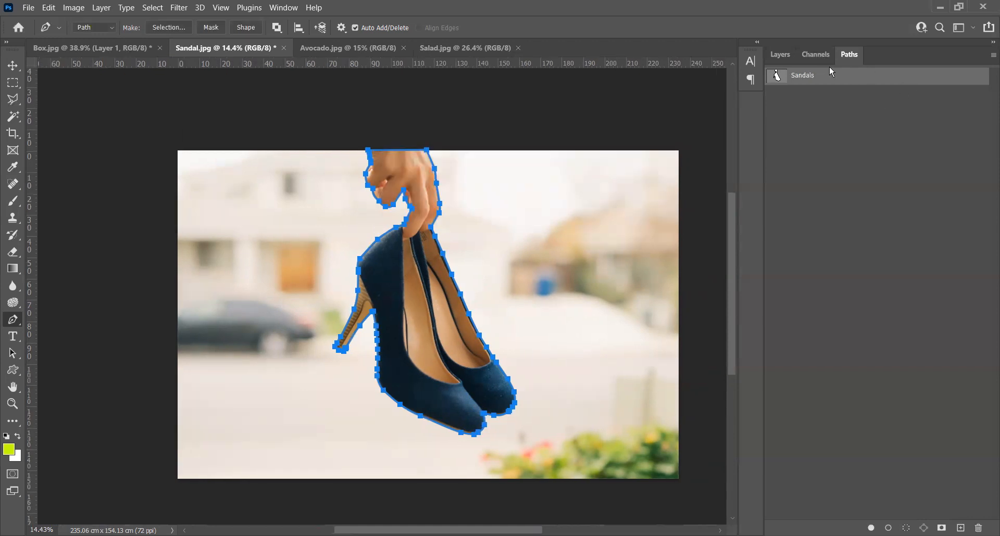
pyautogui.keyDown('ctrl'); pyautogui.click(776, 78); pyautogui.keyUp('ctrl')
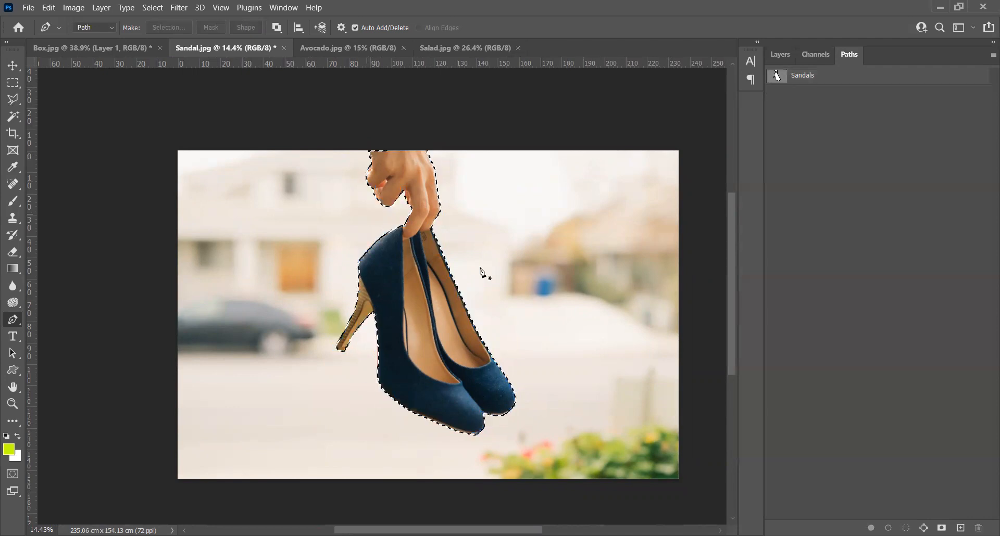
# - Copy the selected hand and high heels to a new layer and hide the Background layer
pyautogui.click(784, 55)
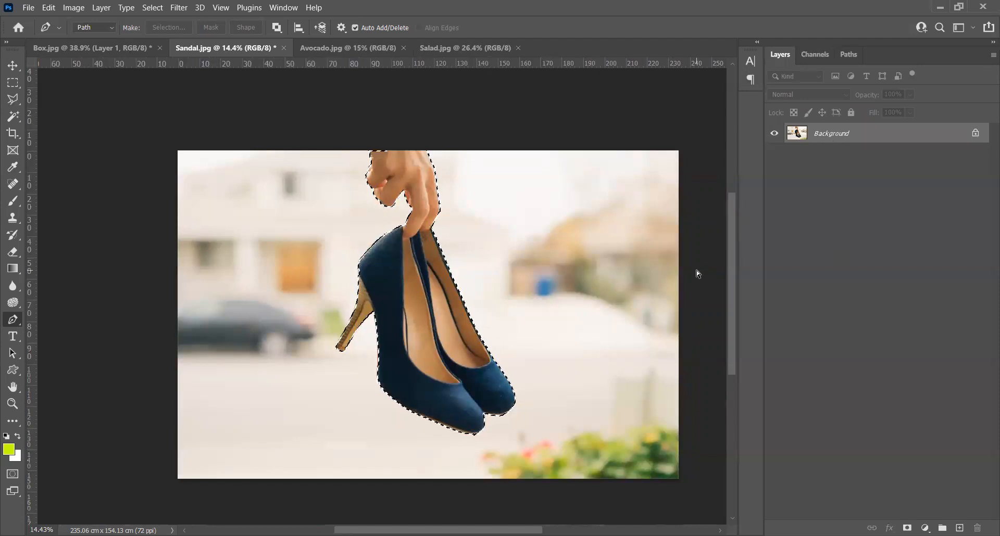
pyautogui.hotkey('ctrl', 'j')
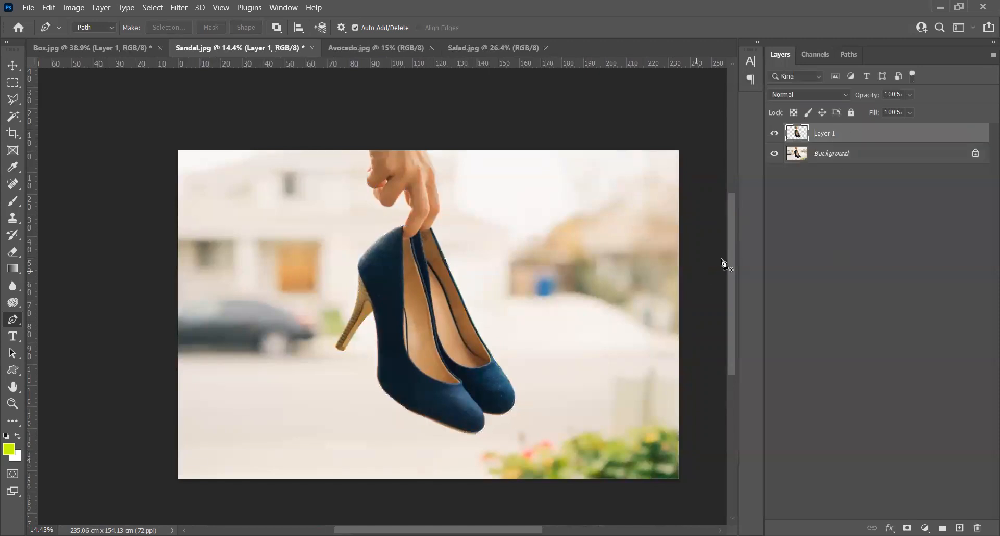
pyautogui.click(772, 154)
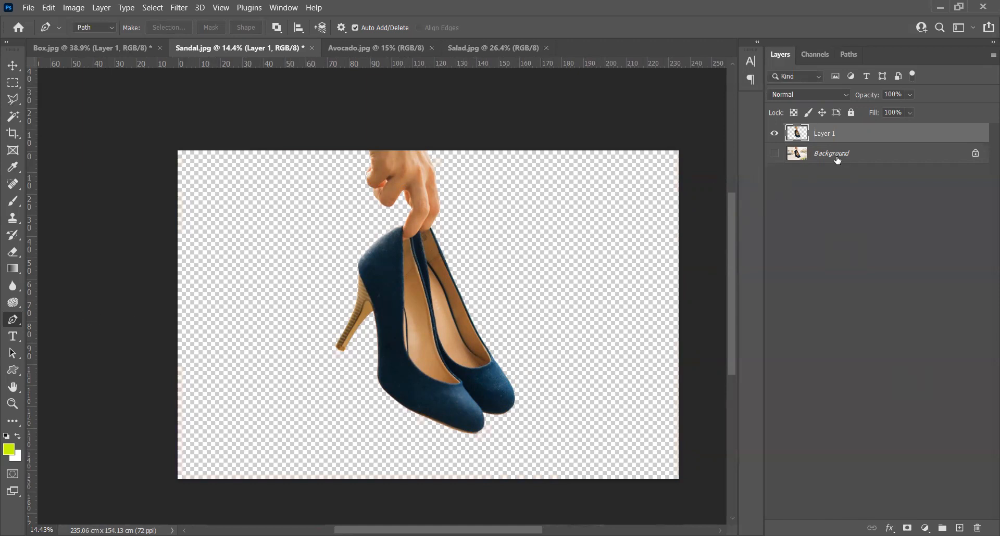
pyautogui.scroll(2, 430, 169)
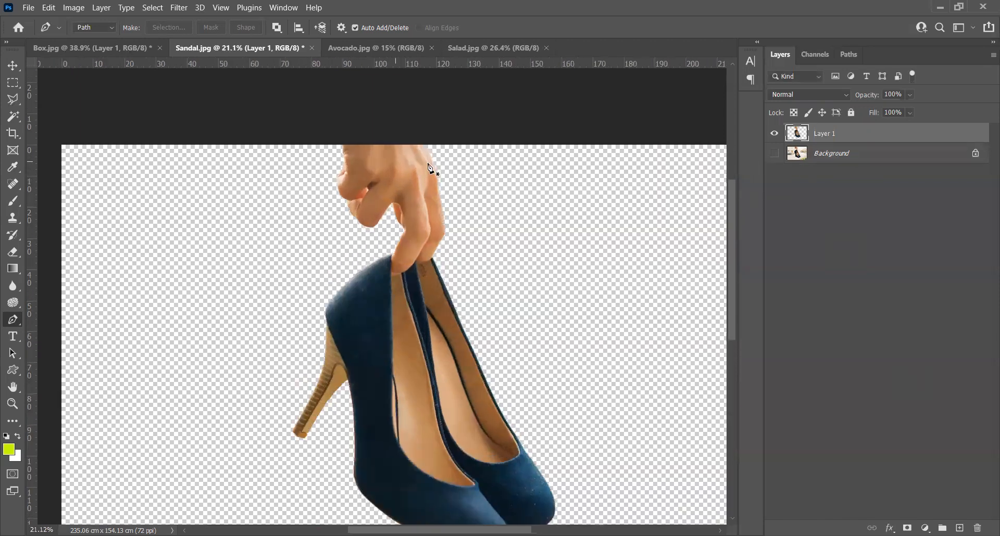
pyautogui.moveTo(462, 350); pyautogui.dragTo(479, 285)
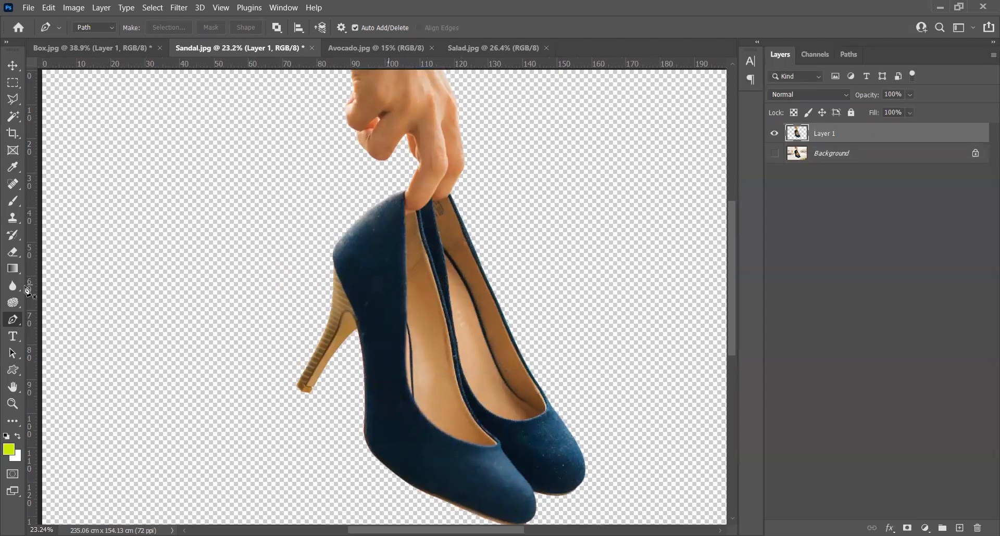
# - Choose the Curvature Pen tool and switch to the Avocado.jpg document
pyautogui.rightClick(13, 322)
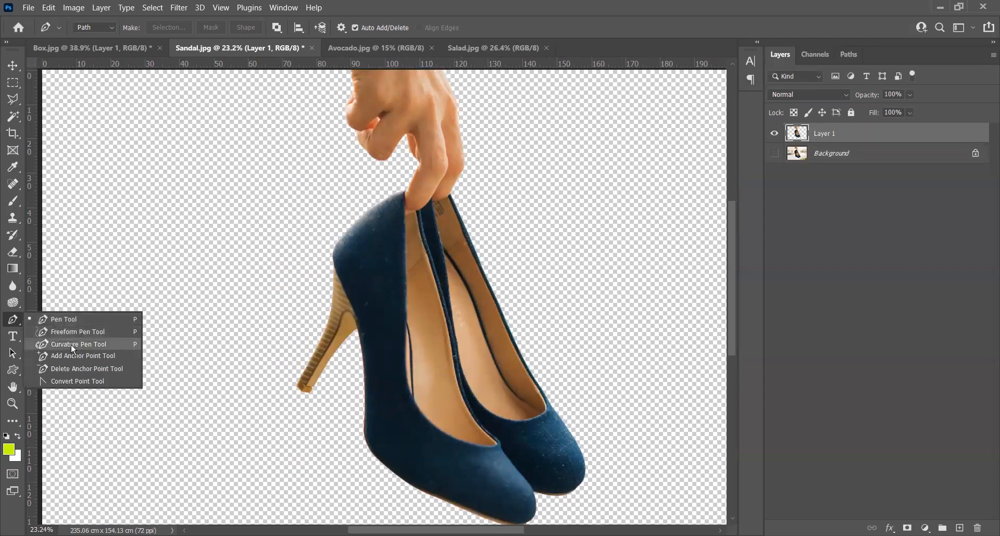
pyautogui.click(71, 344)
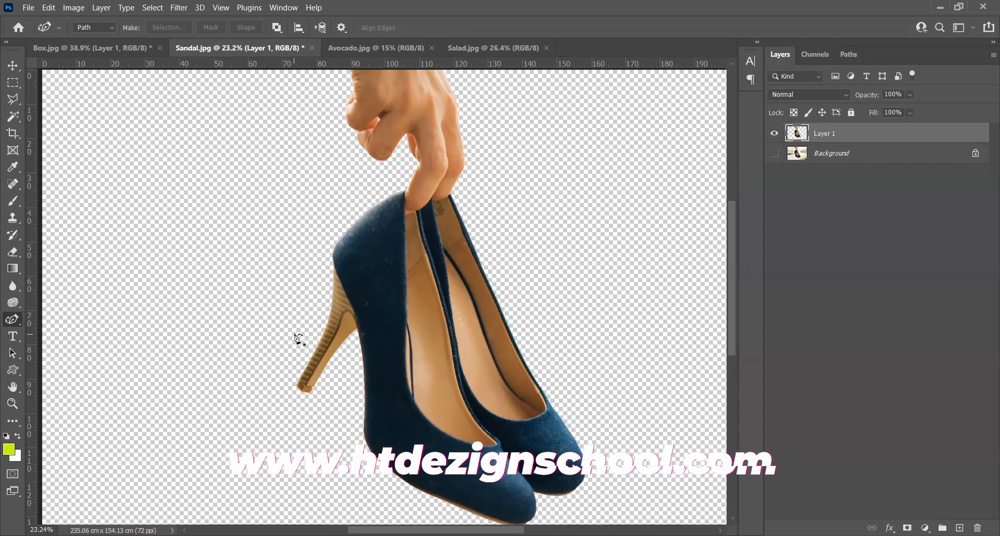
pyautogui.click(360, 46)
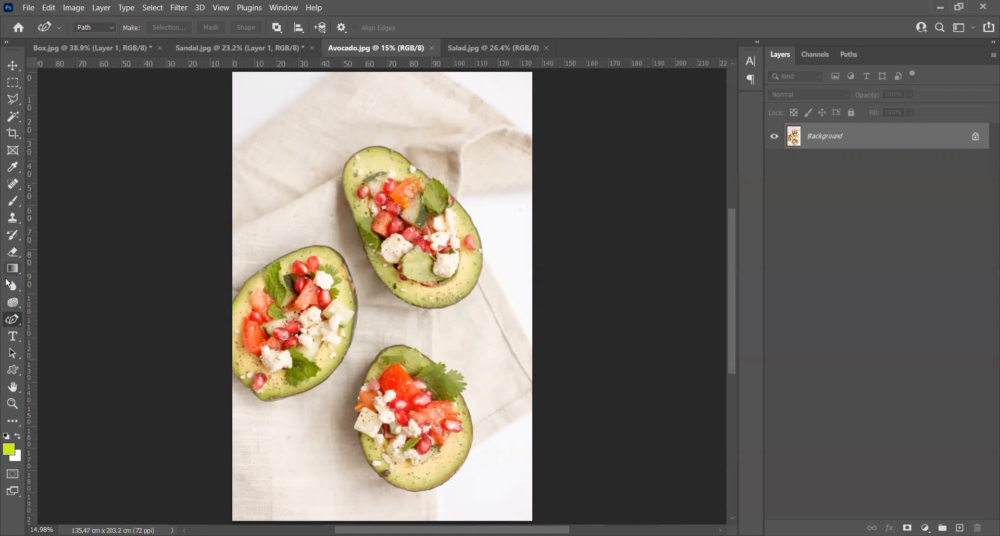
pyautogui.rightClick(16, 322)
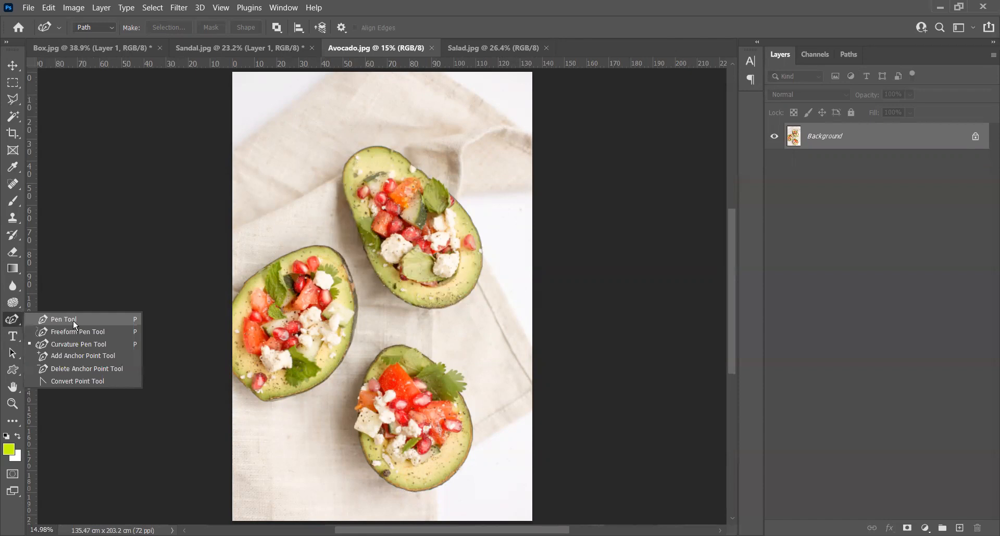
pyautogui.click(73, 320)
pyautogui.scroll(5, 362, 146)
pyautogui.scroll(2, 362, 145)
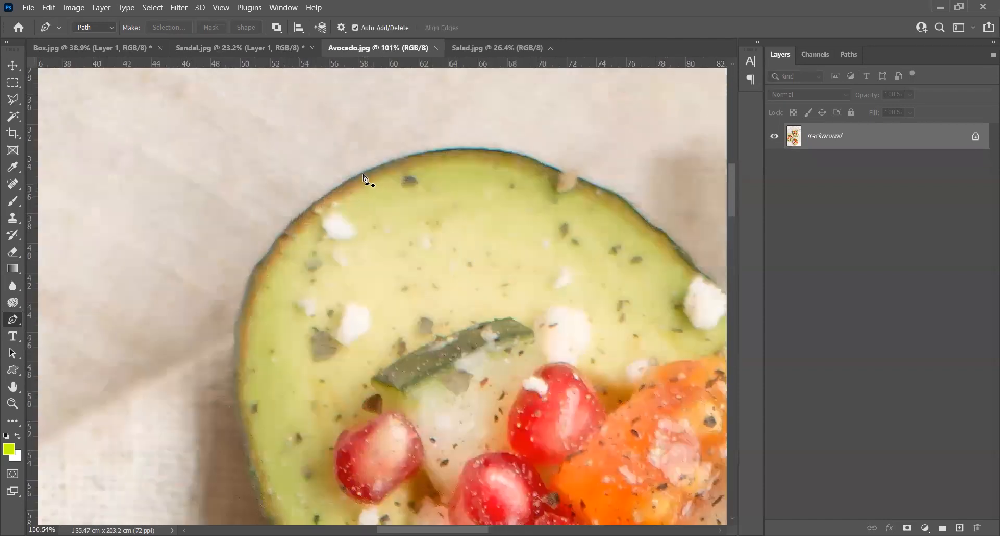
pyautogui.click(349, 180)
pyautogui.moveTo(509, 151); pyautogui.dragTo(591, 165)
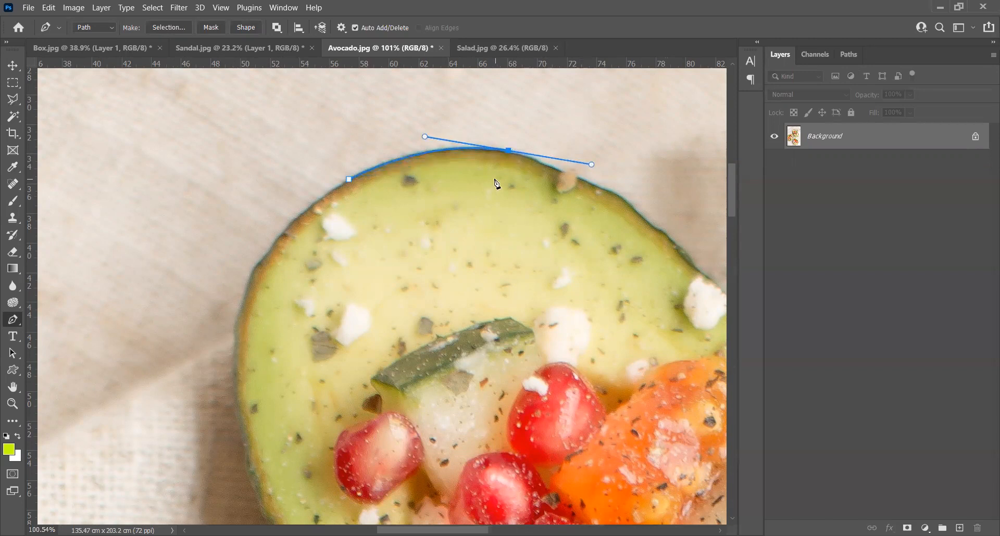
pyautogui.press('Escape')
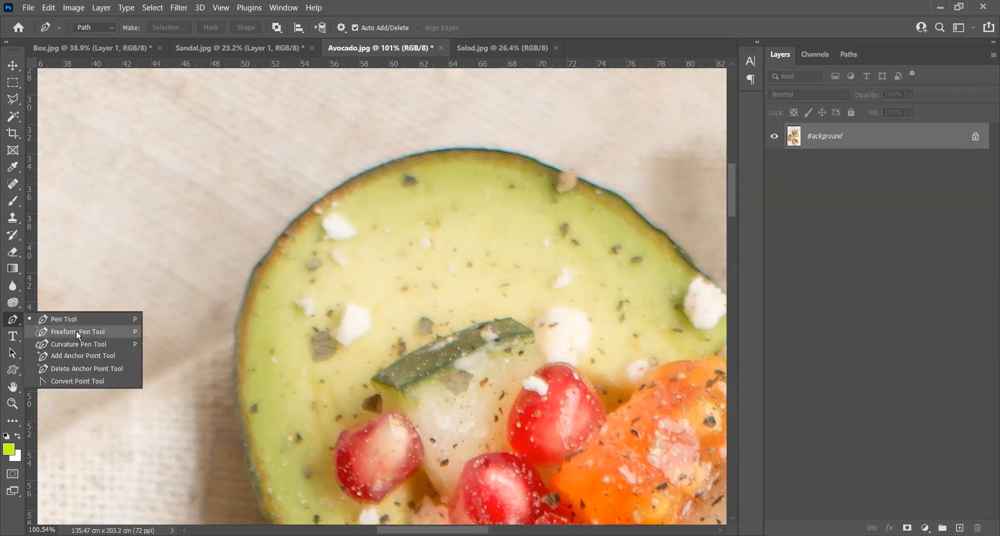
# - Start a Curvature Pen path along the upper rim of the topmost avocado half, with the document's paths listed
pyautogui.click(74, 340)
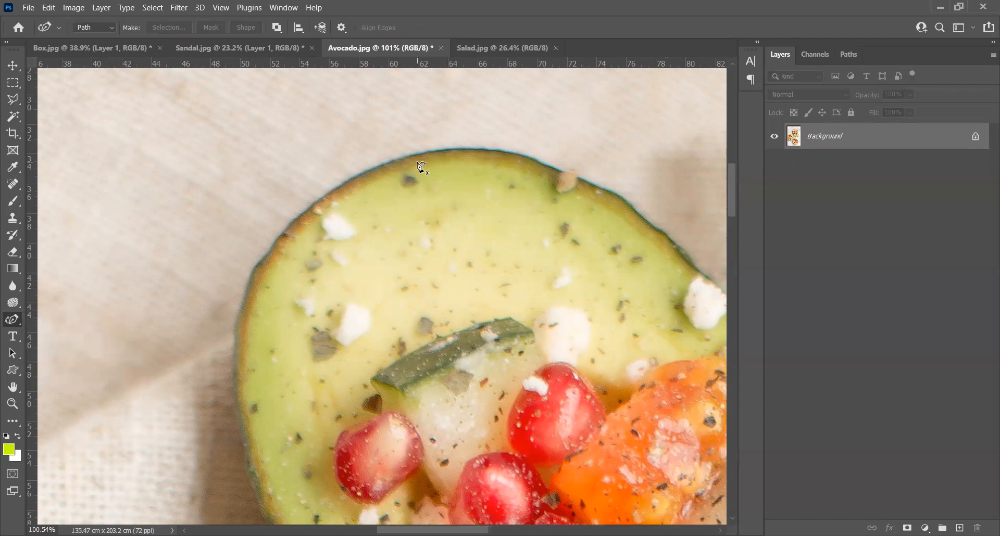
pyautogui.click(851, 56)
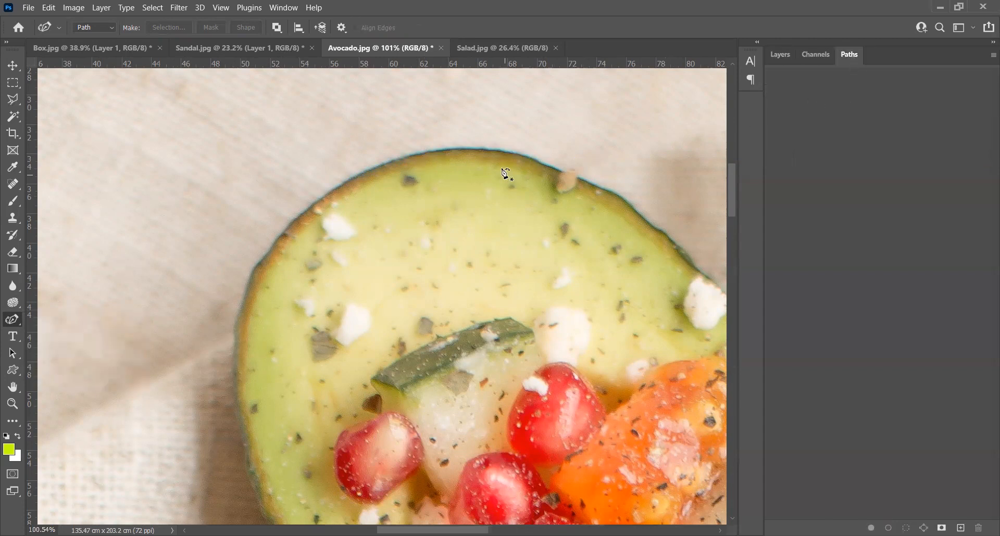
pyautogui.scroll(2, 462, 127)
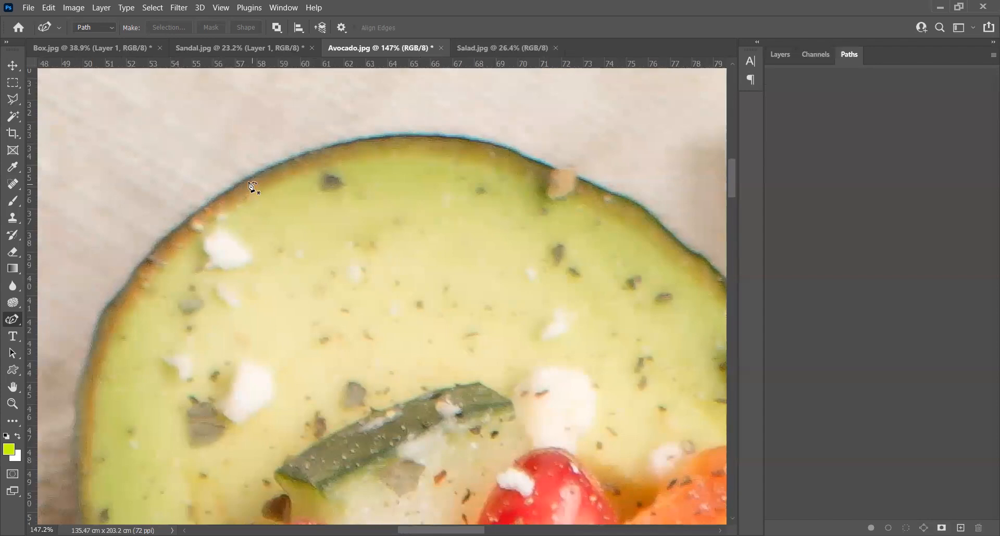
pyautogui.scroll(3, 279, 167)
pyautogui.moveTo(309, 188); pyautogui.dragTo(283, 214)
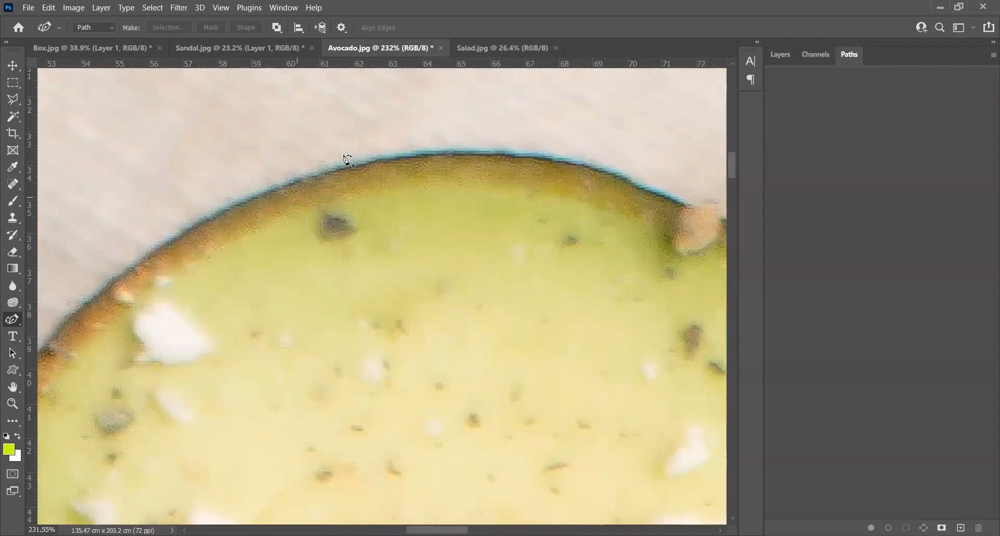
pyautogui.click(238, 202)
pyautogui.click(380, 158)
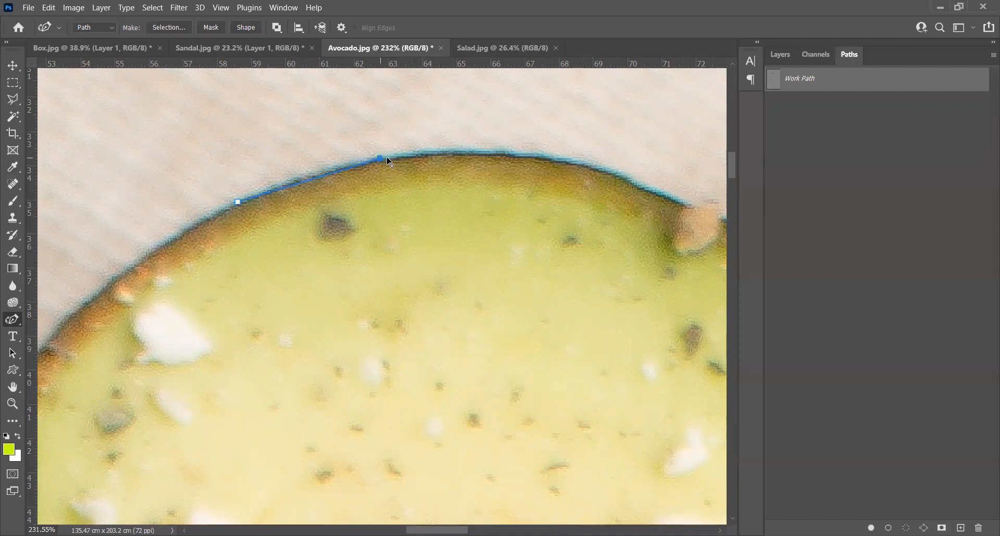
pyautogui.click(502, 156)
pyautogui.moveTo(587, 197); pyautogui.dragTo(398, 187)
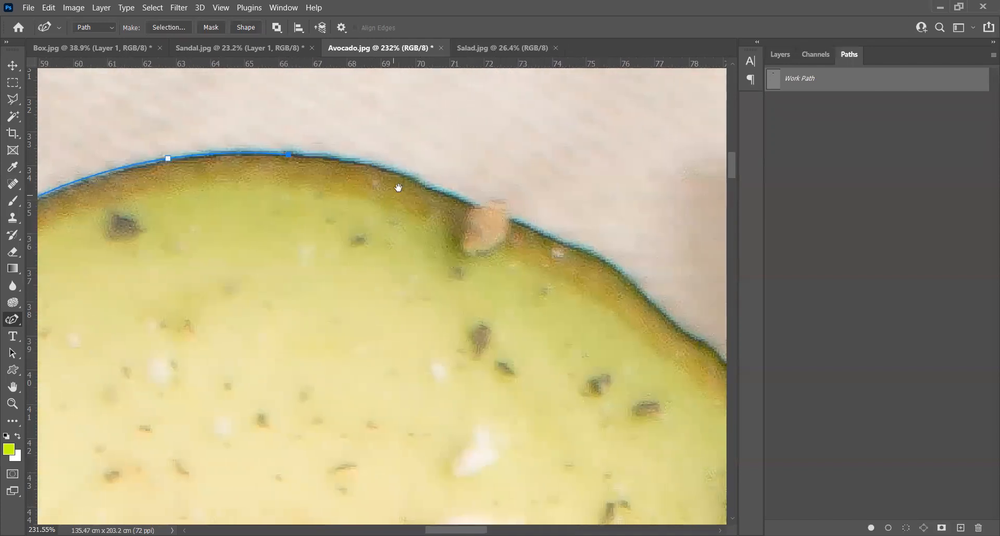
pyautogui.click(393, 172)
pyautogui.click(425, 186)
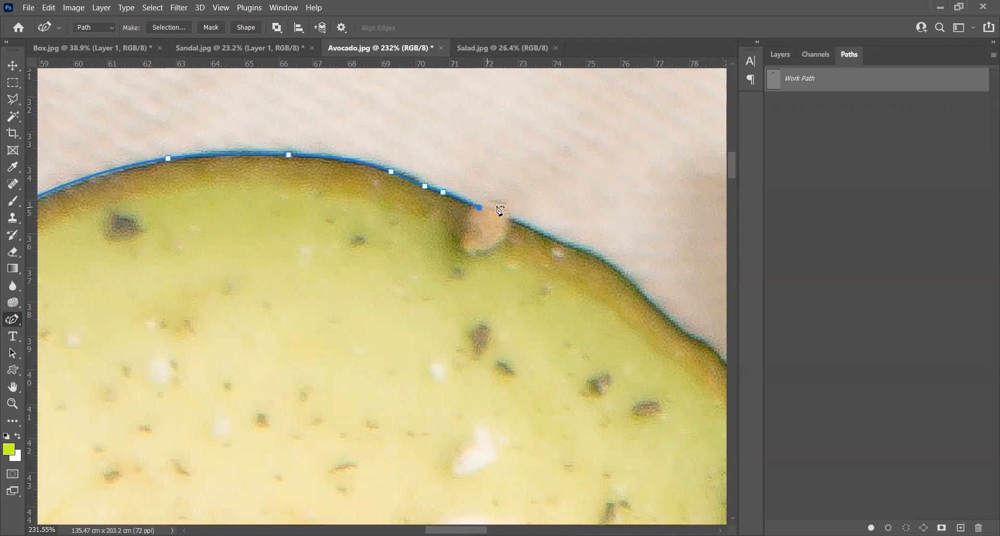
pyautogui.click(496, 201)
pyautogui.hotkey('ctrl', 'z')
pyautogui.click(413, 175)
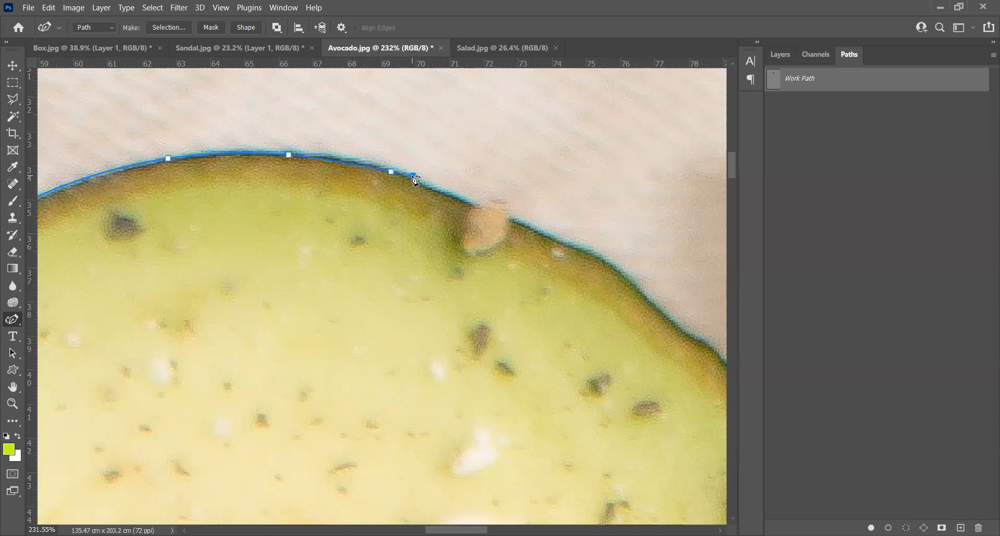
# - Extend the path along the avocado's upper rim and curve it over the small brown crumb on the edge
pyautogui.click(403, 174)
pyautogui.click(418, 179)
pyautogui.click(432, 187)
pyautogui.click(457, 196)
pyautogui.click(510, 220)
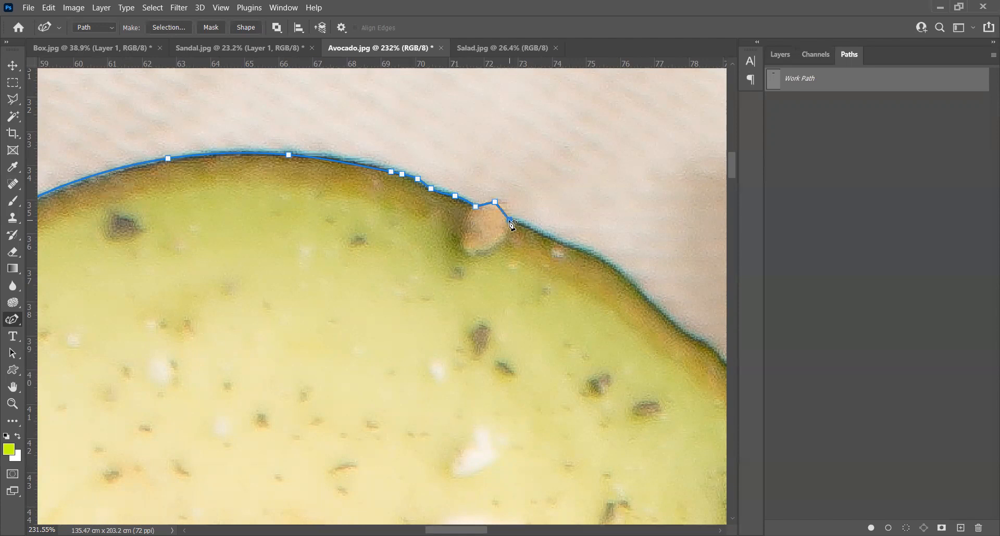
pyautogui.click(500, 204)
pyautogui.click(511, 220)
# - Trace the wavy rim from the brown crumb down the avocado's upper right slope with closely spaced anchors
pyautogui.moveTo(550, 231); pyautogui.dragTo(328, 165)
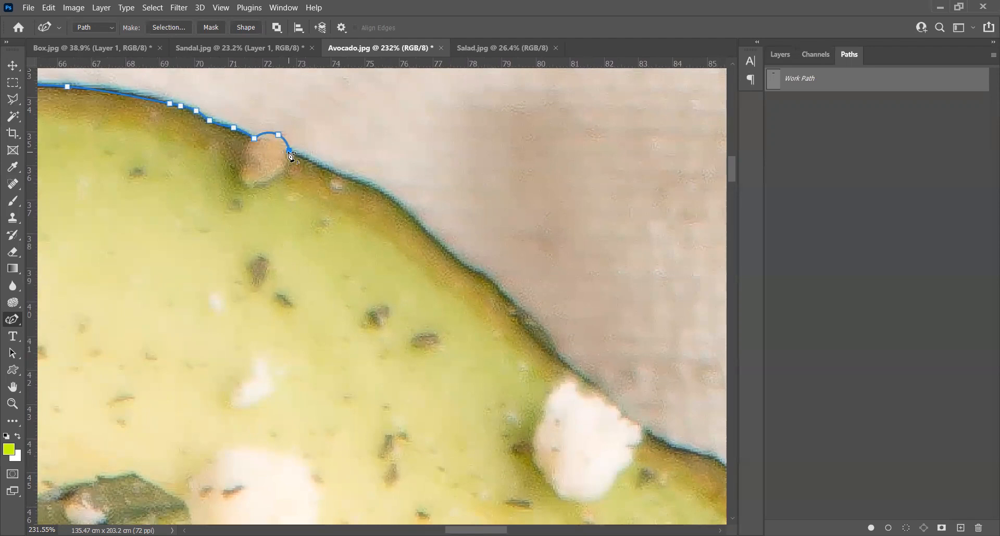
pyautogui.click(290, 152)
pyautogui.click(303, 158)
pyautogui.click(341, 176)
pyautogui.click(376, 187)
pyautogui.click(405, 209)
pyautogui.click(435, 238)
pyautogui.click(462, 265)
pyautogui.click(483, 275)
# - Continue the path down the rim to the upper edge of the white cheese crumb
pyautogui.moveTo(526, 298); pyautogui.dragTo(402, 223)
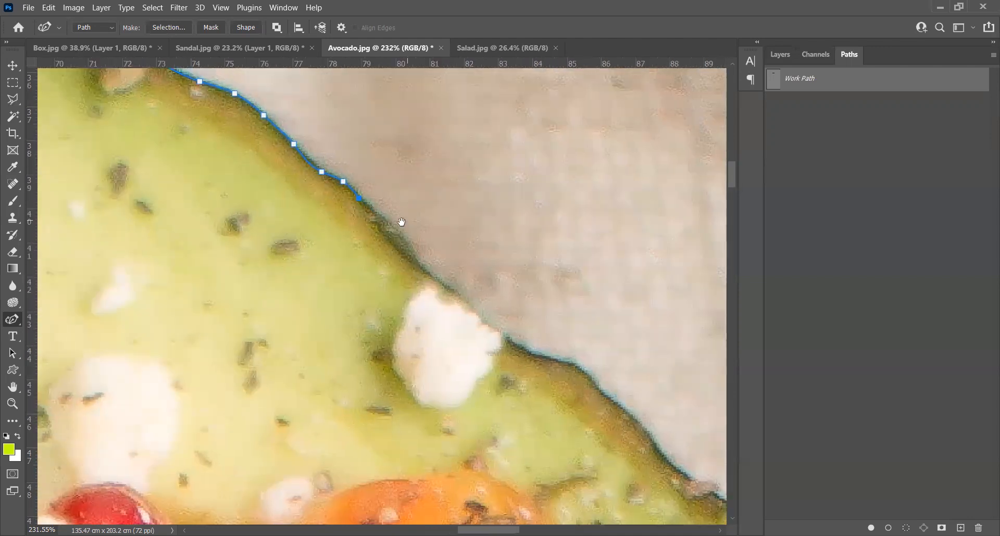
pyautogui.click(387, 220)
pyautogui.click(412, 249)
pyautogui.click(421, 264)
pyautogui.click(452, 290)
# - Carry the path past the white cheese crumb and over the bump in the rim below it
pyautogui.moveTo(519, 325); pyautogui.dragTo(423, 231)
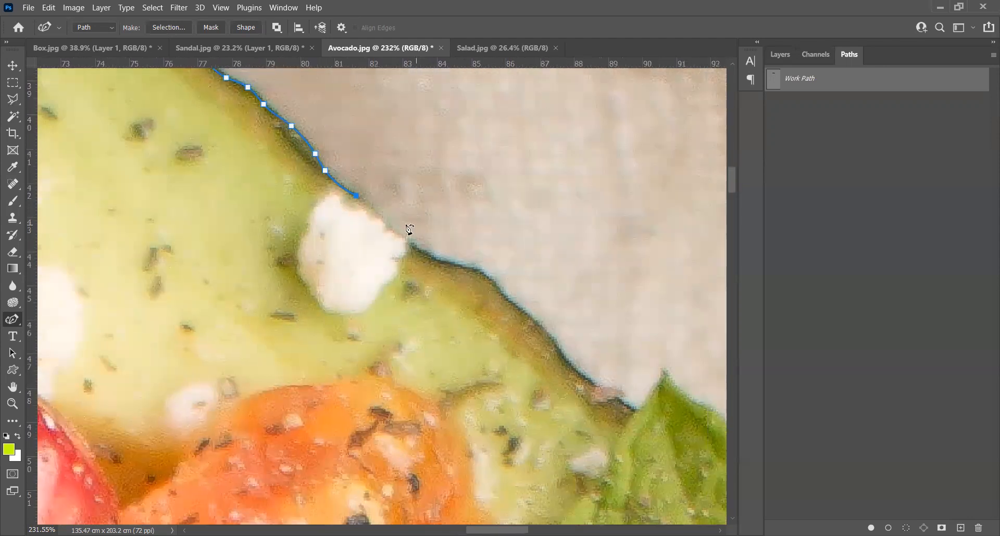
pyautogui.click(393, 233)
pyautogui.click(421, 252)
pyautogui.click(441, 262)
pyautogui.click(477, 271)
pyautogui.click(491, 282)
# - Trace the rim down around the small crumb to the point where the green leaf overlaps the avocado's edge
pyautogui.moveTo(557, 308); pyautogui.dragTo(426, 206)
pyautogui.click(388, 198)
pyautogui.click(422, 227)
pyautogui.click(432, 248)
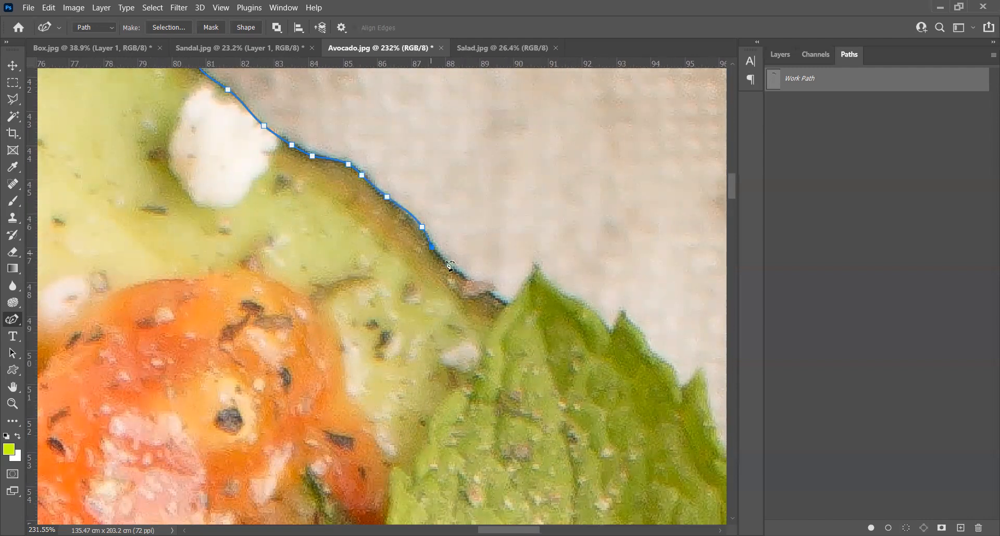
pyautogui.click(456, 273)
pyautogui.click(472, 281)
pyautogui.click(491, 292)
pyautogui.click(510, 303)
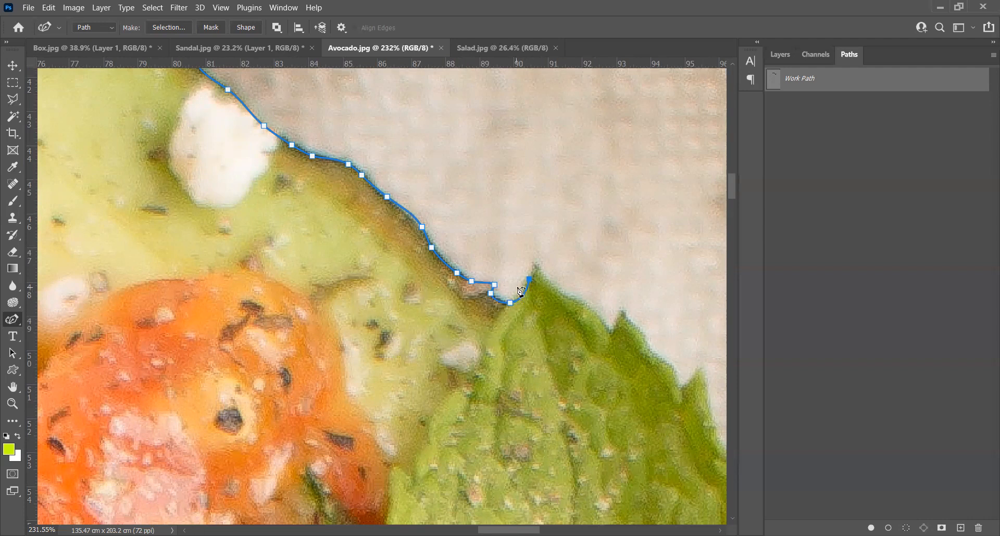
pyautogui.hotkey('ctrl', 'z')
pyautogui.click(511, 304)
# - Outline the leaf's first pointed tip and its edge down to the next notch
pyautogui.click(525, 284)
pyautogui.click(533, 263)
pyautogui.click(541, 271)
pyautogui.click(555, 289)
pyautogui.click(572, 296)
pyautogui.click(589, 306)
pyautogui.click(604, 323)
pyautogui.click(612, 334)
# - Outline the leaf's second pointed tip and the sloping edge that follows it
pyautogui.moveTo(644, 334); pyautogui.dragTo(508, 277)
pyautogui.scroll(3, 494, 278)
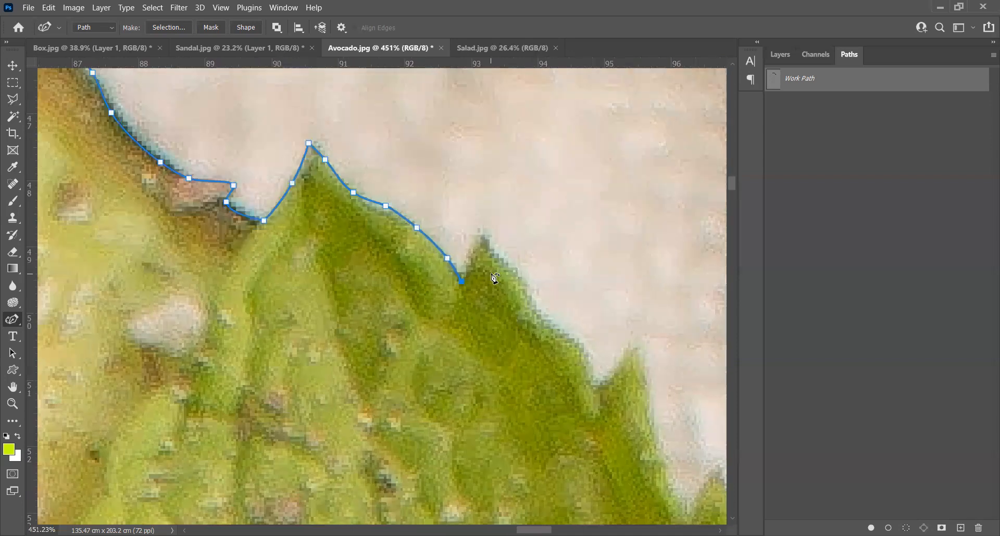
pyautogui.click(469, 257)
pyautogui.click(478, 235)
pyautogui.click(489, 249)
pyautogui.click(521, 277)
pyautogui.click(527, 311)
pyautogui.click(550, 328)
pyautogui.click(576, 341)
# - Trace the notch and the third pointed tip of the leaf, continuing down its far side
pyautogui.moveTo(577, 341); pyautogui.dragTo(461, 235)
pyautogui.click(473, 257)
pyautogui.click(477, 277)
pyautogui.click(489, 277)
pyautogui.click(500, 260)
pyautogui.click(507, 244)
pyautogui.click(514, 240)
pyautogui.click(526, 255)
pyautogui.click(531, 284)
pyautogui.click(535, 316)
# - Outline the leaf's last notch and small tip, following its edge back down toward the avocado rim
pyautogui.click(562, 394)
pyautogui.click(577, 396)
pyautogui.click(592, 373)
pyautogui.click(602, 356)
pyautogui.moveTo(604, 357); pyautogui.dragTo(420, 214)
pyautogui.click(430, 247)
pyautogui.click(445, 293)
pyautogui.click(456, 320)
pyautogui.click(478, 375)
# - Trace the straight stretch of avocado rim beside the red pomegranate seed below the leaf
pyautogui.moveTo(556, 441); pyautogui.dragTo(407, 253)
pyautogui.click(342, 202)
pyautogui.click(415, 269)
pyautogui.click(481, 332)
pyautogui.click(530, 375)
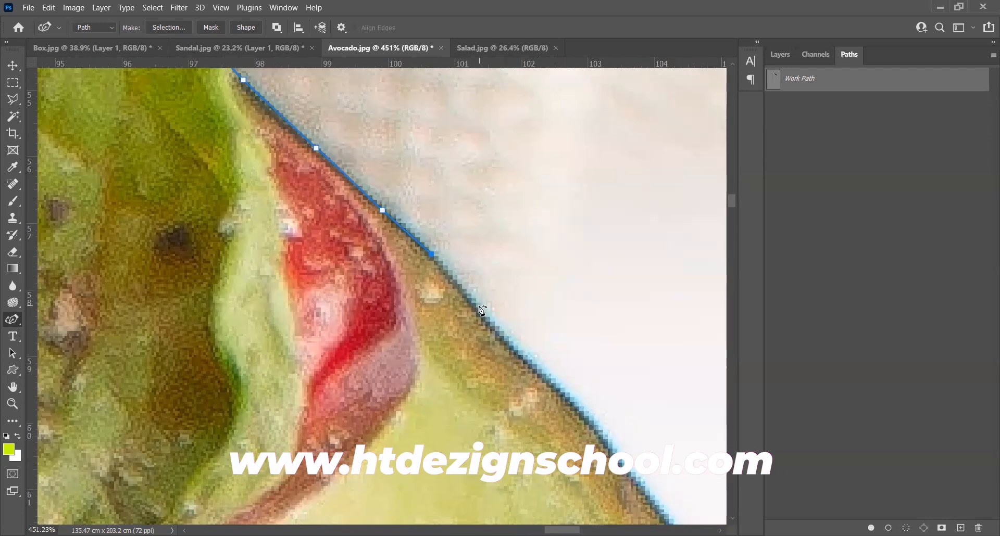
pyautogui.click(480, 311)
pyautogui.click(540, 368)
# - Extend the path down the avocado's outer right rim below the pomegranate seed, where the edge gradually steepens
pyautogui.moveTo(611, 409); pyautogui.dragTo(381, 185)
pyautogui.click(444, 309)
pyautogui.moveTo(568, 469); pyautogui.dragTo(452, 280)
pyautogui.click(471, 300)
pyautogui.click(516, 358)
pyautogui.moveTo(561, 428); pyautogui.dragTo(472, 257)
pyautogui.click(473, 259)
pyautogui.click(495, 304)
pyautogui.click(525, 380)
pyautogui.click(572, 476)
# - Continue the path along the steep outer rim beside the large red seed near the avocado's right edge
pyautogui.moveTo(588, 500); pyautogui.dragTo(446, 250)
pyautogui.click(472, 287)
pyautogui.click(500, 332)
pyautogui.moveTo(535, 406); pyautogui.dragTo(523, 272)
pyautogui.click(523, 272)
pyautogui.click(546, 334)
pyautogui.moveTo(572, 410); pyautogui.dragTo(475, 203)
pyautogui.click(476, 195)
pyautogui.click(493, 267)
pyautogui.click(509, 326)
pyautogui.click(525, 399)
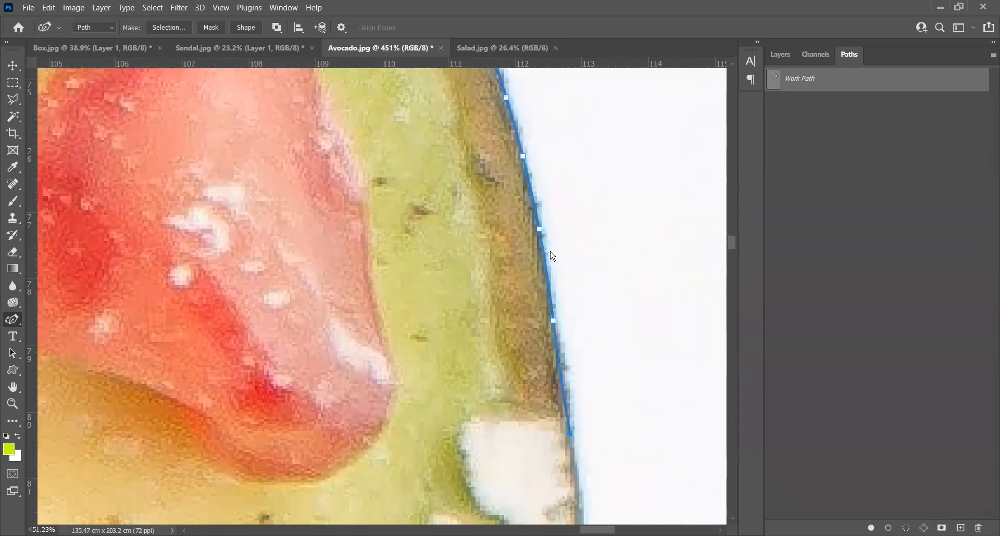
# - Trace the nearly vertical rim past the white crumb and around the avocado's widest point
pyautogui.moveTo(583, 508); pyautogui.dragTo(555, 235)
pyautogui.click(551, 308)
pyautogui.moveTo(559, 427); pyautogui.dragTo(551, 252)
pyautogui.click(545, 338)
pyautogui.moveTo(576, 390); pyautogui.dragTo(543, 192)
pyautogui.click(513, 280)
pyautogui.scroll(-3, 575, 295)
pyautogui.click(531, 324)
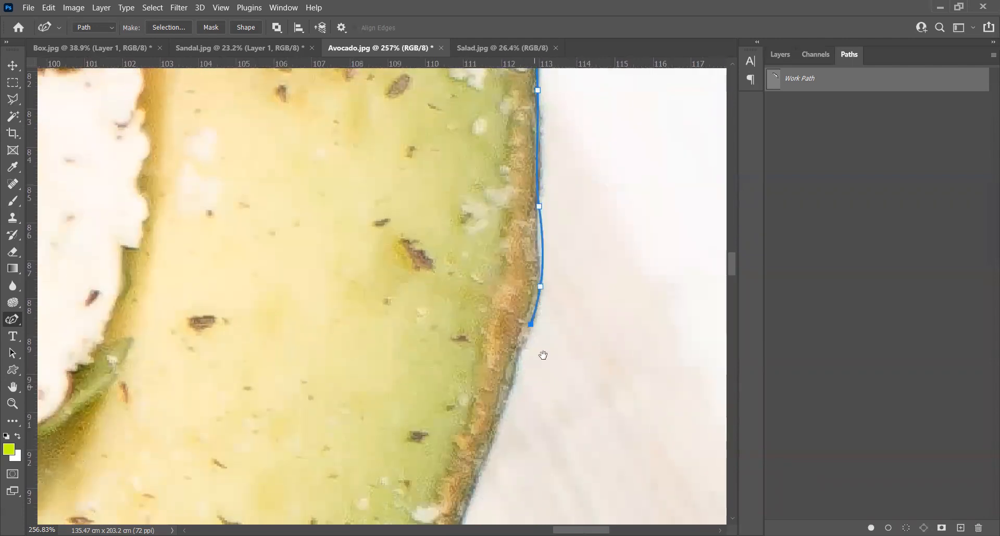
# - Extend the path down the avocado's lower outer rim from its widest point, following the inward slope past the cloth fold
pyautogui.moveTo(543, 355); pyautogui.dragTo(578, 171)
pyautogui.click(517, 293)
pyautogui.moveTo(493, 387); pyautogui.dragTo(545, 192)
pyautogui.click(543, 171)
pyautogui.click(524, 214)
pyautogui.click(503, 253)
pyautogui.click(481, 292)
pyautogui.click(467, 313)
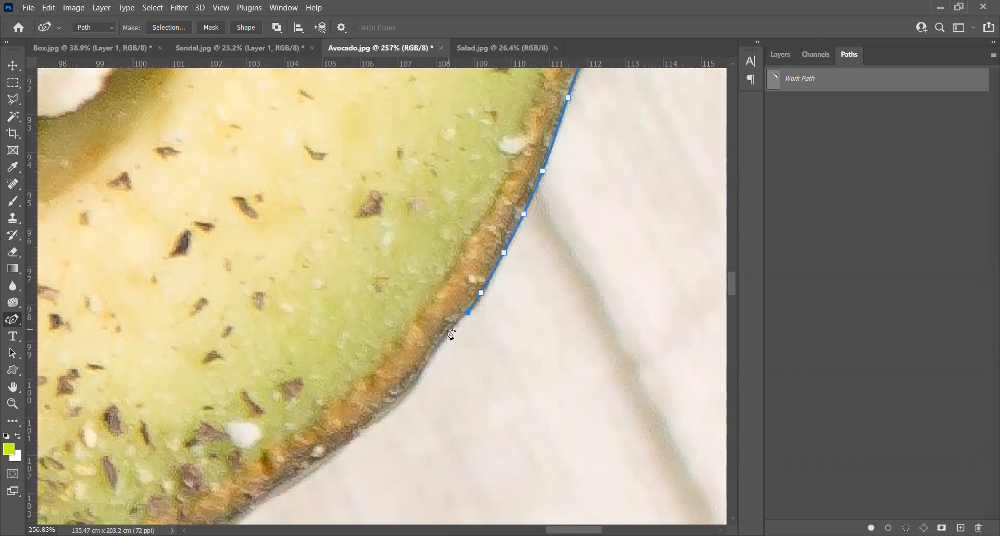
# - Trace the avocado's lower-right rim as it bends inward toward the bottom
pyautogui.click(448, 332)
pyautogui.moveTo(448, 331); pyautogui.dragTo(543, 191)
pyautogui.click(523, 221)
pyautogui.click(506, 248)
pyautogui.click(466, 285)
pyautogui.click(417, 324)
# - Continue the path along the flattening rim as it nears the avocado's bottom
pyautogui.moveTo(416, 324); pyautogui.dragTo(620, 180)
pyautogui.click(572, 214)
pyautogui.click(419, 305)
pyautogui.click(368, 322)
pyautogui.click(349, 328)
pyautogui.click(326, 342)
# - Trace the nearly horizontal rim across the avocado's lowest part
pyautogui.moveTo(284, 355); pyautogui.dragTo(600, 251)
pyautogui.click(608, 248)
pyautogui.click(587, 256)
pyautogui.click(536, 261)
pyautogui.click(360, 273)
pyautogui.click(338, 282)
pyautogui.click(309, 276)
pyautogui.click(282, 269)
pyautogui.click(208, 256)
# - Extend the path from the avocado's bottom up its lower-left curve, placing closely spaced points on the rim
pyautogui.moveTo(133, 240); pyautogui.dragTo(469, 384)
pyautogui.click(464, 375)
pyautogui.click(410, 364)
pyautogui.click(348, 343)
pyautogui.click(295, 321)
pyautogui.click(256, 305)
pyautogui.click(214, 274)
pyautogui.click(181, 250)
# - Trace the diagonal lower-left rim up to the pale crumb sticking out from the dark skin
pyautogui.moveTo(181, 249); pyautogui.dragTo(547, 412)
pyautogui.click(498, 387)
pyautogui.click(303, 203)
pyautogui.click(275, 176)
pyautogui.click(266, 173)
# - Outline the protruding pale crumb on the lower-left rim so that it stays inside the path
pyautogui.moveTo(253, 163); pyautogui.dragTo(286, 185)
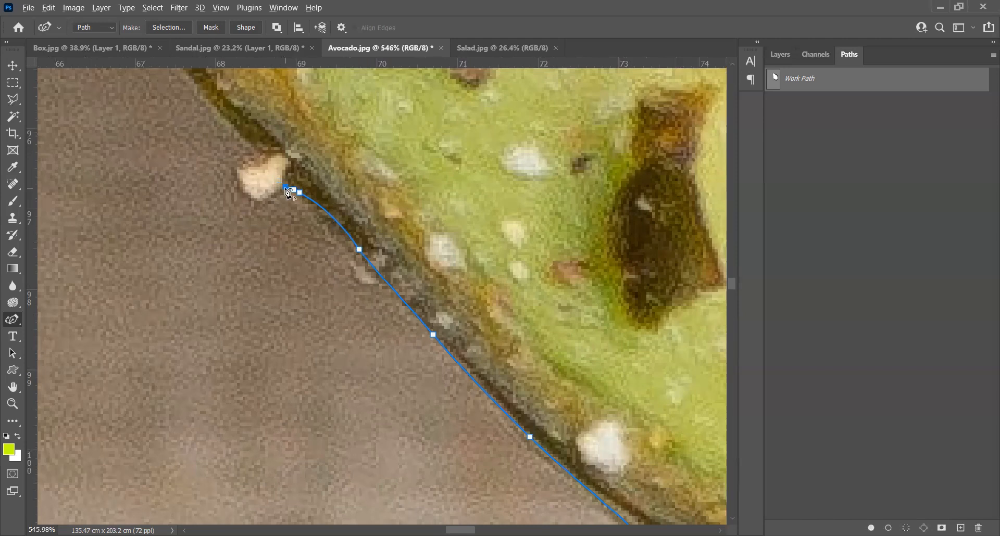
pyautogui.click(265, 198)
pyautogui.click(248, 192)
pyautogui.click(237, 176)
pyautogui.click(248, 166)
pyautogui.click(262, 157)
pyautogui.click(263, 153)
# - Follow the dark skin edge upward from the pale crumb past the small brown patch on the rim
pyautogui.moveTo(286, 130); pyautogui.dragTo(546, 440)
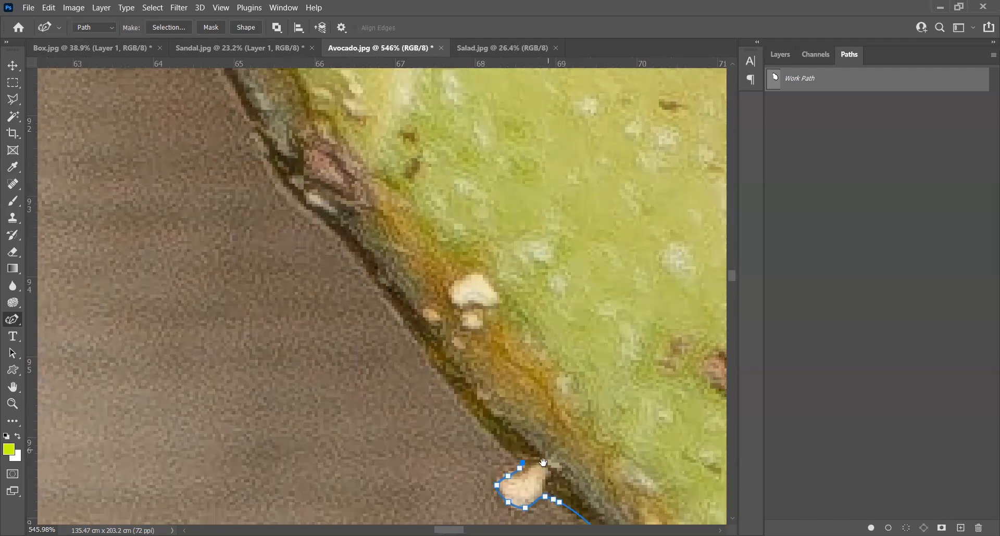
pyautogui.click(494, 438)
pyautogui.click(417, 343)
pyautogui.click(395, 310)
pyautogui.click(366, 267)
pyautogui.click(334, 235)
pyautogui.moveTo(332, 192); pyautogui.dragTo(391, 327)
pyautogui.click(362, 309)
pyautogui.click(327, 240)
# - Continue the path up the avocado's left edge above the brown patch, keeping to the outside of the dark skin
pyautogui.moveTo(344, 221); pyautogui.dragTo(478, 408)
pyautogui.click(402, 334)
pyautogui.click(360, 255)
pyautogui.moveTo(312, 153); pyautogui.dragTo(386, 351)
pyautogui.click(381, 347)
pyautogui.click(341, 259)
pyautogui.moveTo(303, 183); pyautogui.dragTo(406, 323)
pyautogui.click(407, 329)
pyautogui.click(387, 299)
pyautogui.click(359, 261)
pyautogui.click(328, 223)
# - Trace the steepening left rim further up toward the green leaf
pyautogui.moveTo(358, 210); pyautogui.dragTo(437, 402)
pyautogui.click(387, 353)
pyautogui.click(377, 298)
pyautogui.scroll(-4, 452, 341)
pyautogui.click(416, 308)
pyautogui.click(389, 207)
pyautogui.moveTo(406, 216); pyautogui.dragTo(474, 492)
pyautogui.click(382, 281)
# - Extend the path with closely spaced points up the steep left rim beside the green leaf
pyautogui.moveTo(348, 198); pyautogui.dragTo(426, 463)
pyautogui.scroll(-3, 426, 405)
pyautogui.scroll(-4, 427, 405)
pyautogui.click(417, 401)
pyautogui.click(412, 363)
pyautogui.click(393, 338)
pyautogui.click(394, 315)
pyautogui.click(384, 293)
pyautogui.click(380, 276)
pyautogui.click(372, 259)
# - Trace the last stretch of the left rim and close the path around the avocado half
pyautogui.moveTo(372, 200); pyautogui.dragTo(381, 436)
pyautogui.click(333, 378)
pyautogui.click(324, 354)
pyautogui.click(308, 315)
pyautogui.click(305, 282)
pyautogui.click(296, 215)
pyautogui.moveTo(296, 185); pyautogui.dragTo(335, 386)
pyautogui.click(328, 362)
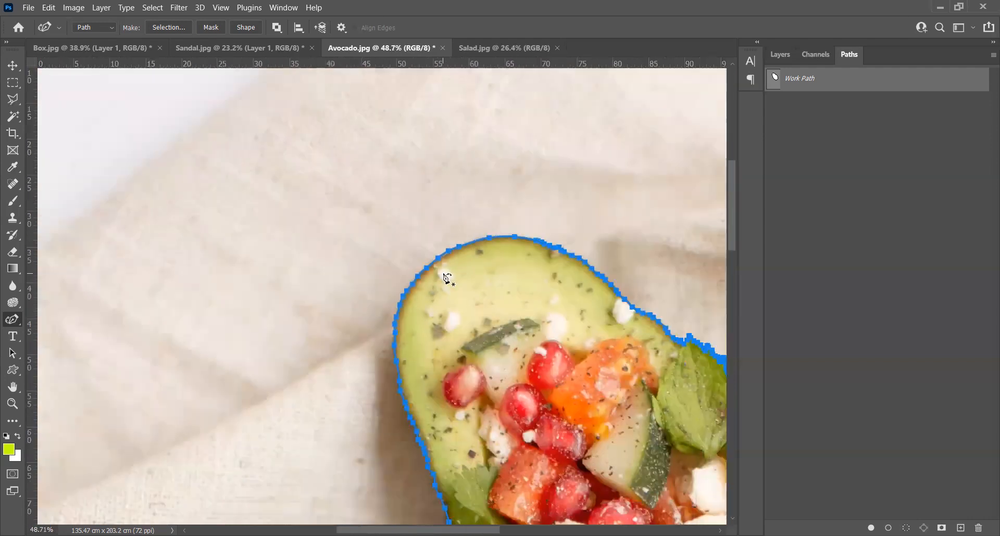
# - Save the work path as Path 1 and load it as a selection
pyautogui.scroll(-3, 446, 275)
pyautogui.doubleClick(791, 76)
pyautogui.press('Return')
pyautogui.hotkey('ctrl', 'Return')
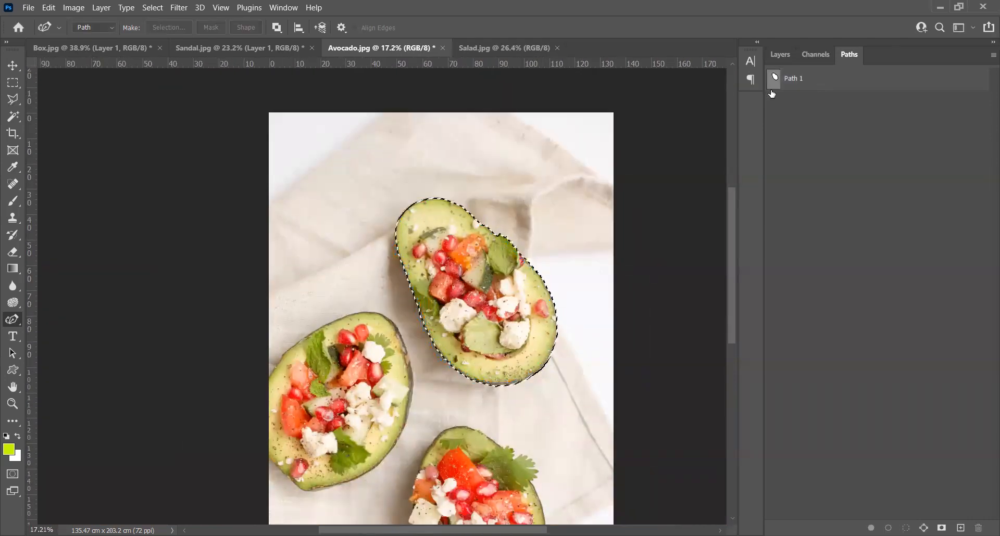
# - Copy the selected avocado half onto a new layer and hide the Background layer to check the cutout
pyautogui.click(780, 54)
pyautogui.hotkey('ctrl', 'j')
pyautogui.click(774, 162)
pyautogui.scroll(4, 556, 230)
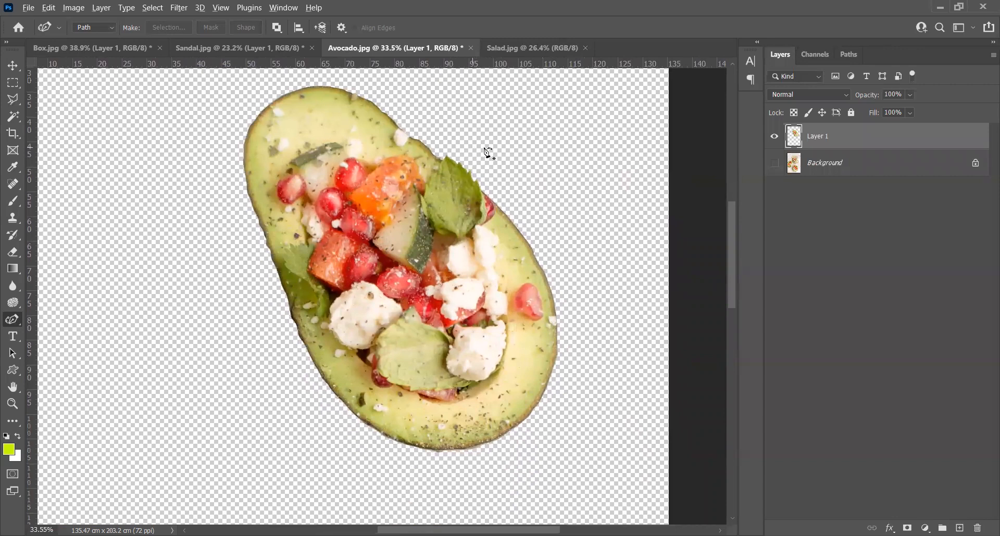
pyautogui.scroll(3, 490, 153)
pyautogui.scroll(-5, 557, 192)
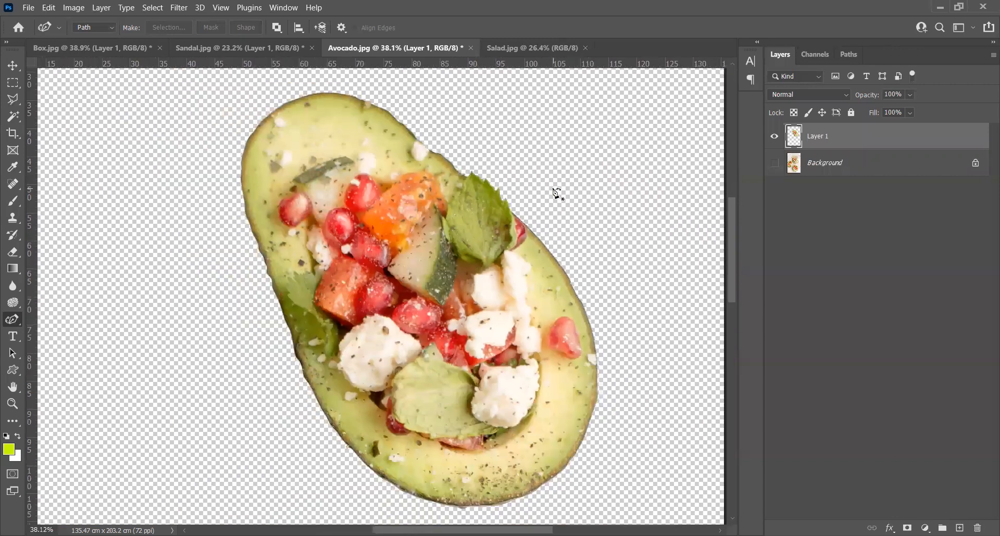
pyautogui.scroll(1, 601, 287)
pyautogui.scroll(-2, 598, 289)
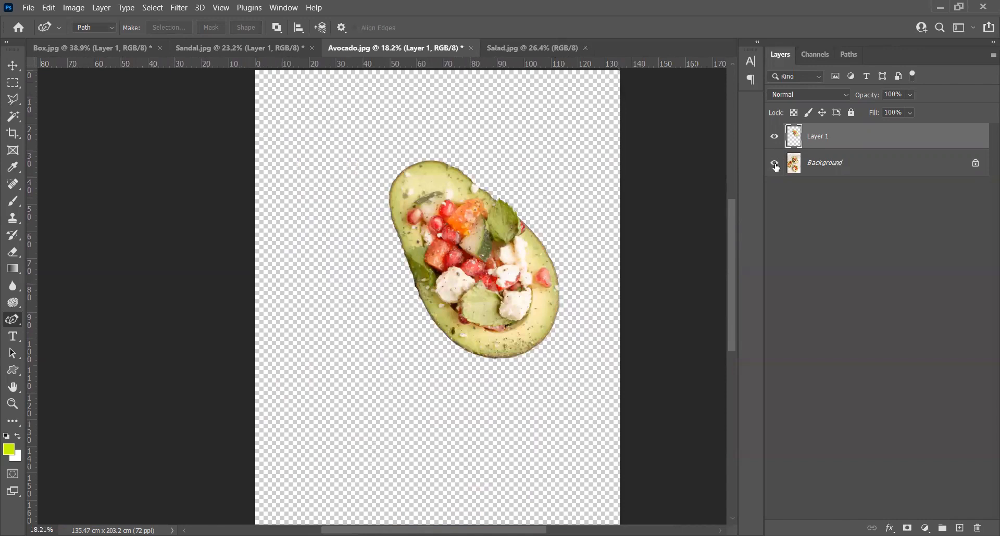
# - Display the Background layer instead of Layer 1 and make Background the active layer
pyautogui.click(775, 163)
pyautogui.moveTo(576, 368); pyautogui.dragTo(570, 289)
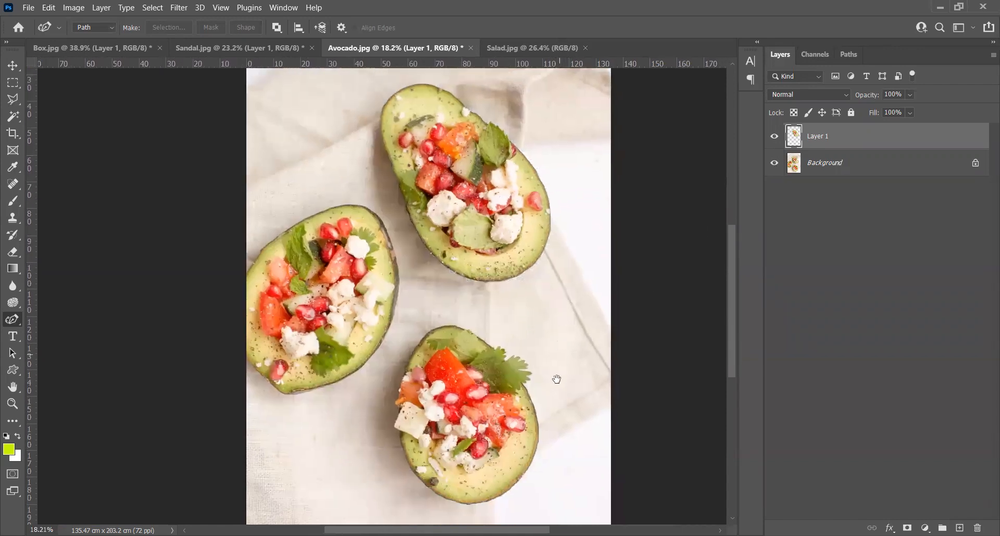
pyautogui.moveTo(557, 379); pyautogui.dragTo(574, 284)
pyautogui.scroll(3, 492, 303)
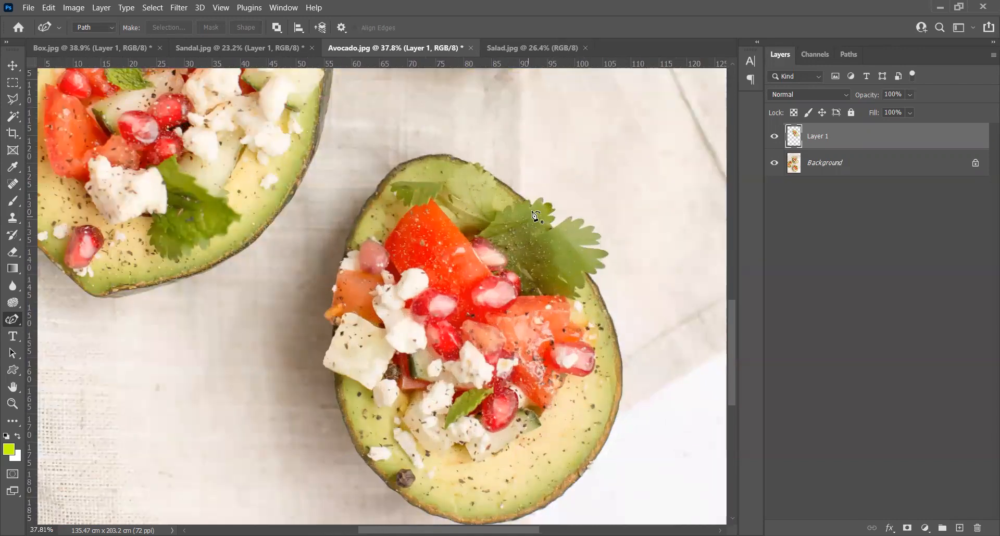
pyautogui.scroll(3, 536, 216)
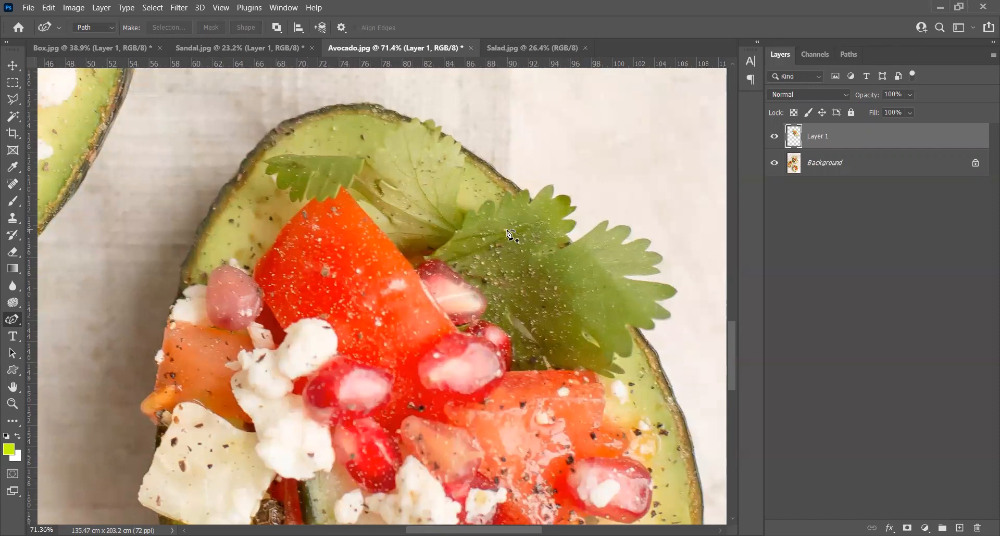
pyautogui.click(774, 138)
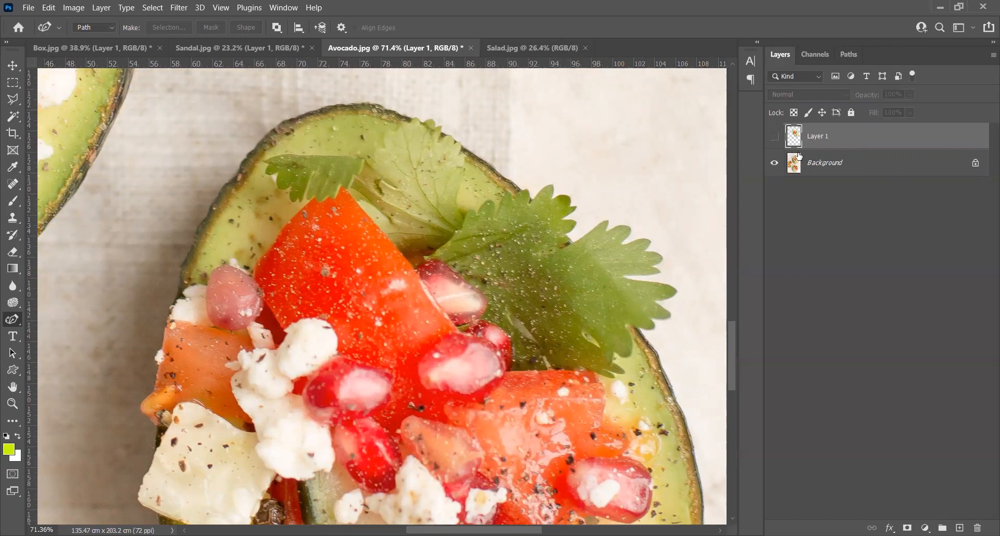
pyautogui.click(810, 164)
# - Start a new path on the bottom avocado half, tracing the dark top rim to the first tip of the pale leaf
pyautogui.scroll(5, 380, 105)
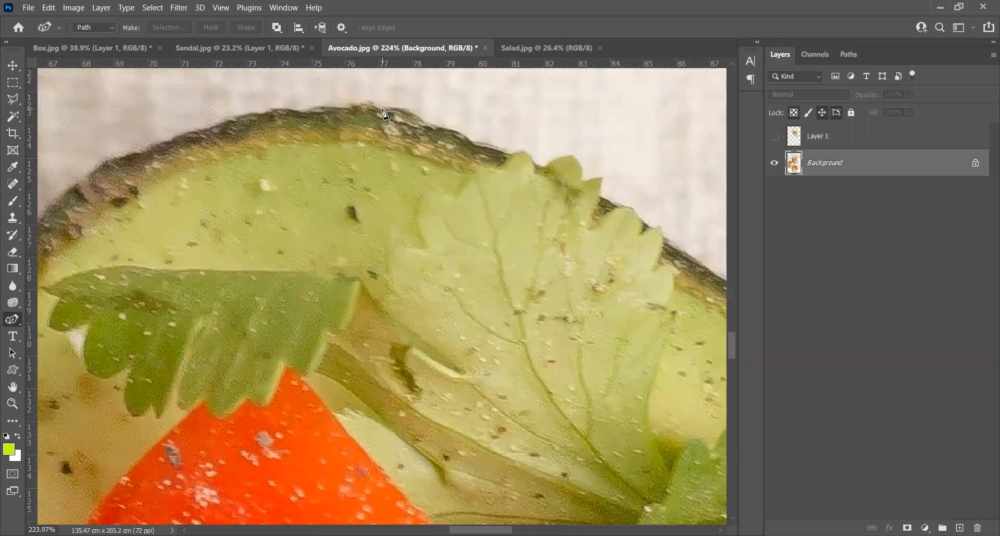
pyautogui.click(383, 108)
pyautogui.click(413, 108)
pyautogui.click(441, 125)
pyautogui.click(474, 134)
pyautogui.click(498, 148)
pyautogui.click(524, 154)
pyautogui.click(553, 167)
# - Trace around the first rounded tips of the pale leaf overlapping the bottom avocado's top rim
pyautogui.click(400, 129)
pyautogui.click(415, 145)
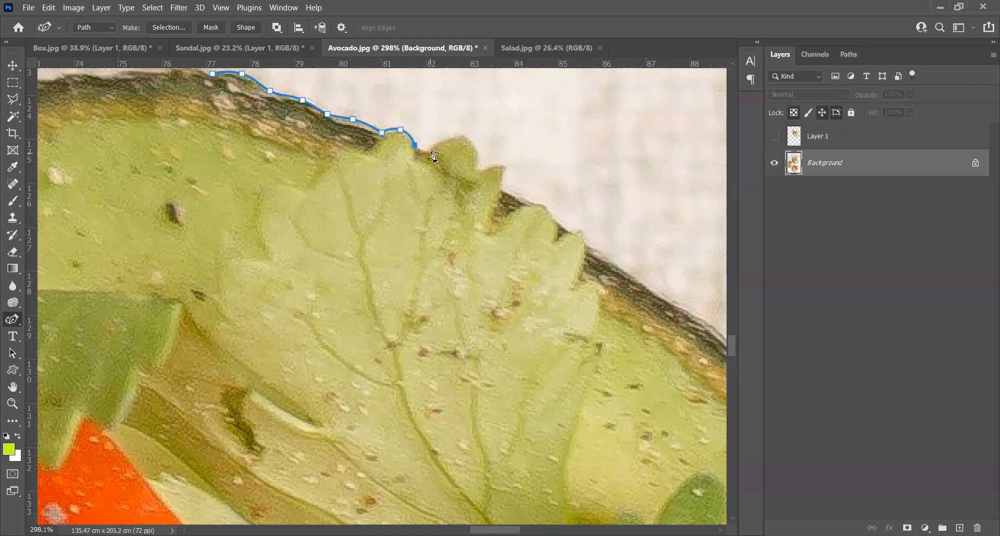
pyautogui.click(474, 147)
pyautogui.click(478, 169)
pyautogui.click(503, 165)
# - Continue the path around the remaining pale leaf teeth and the short pieces of dark rim between them
pyautogui.moveTo(502, 179); pyautogui.dragTo(435, 127)
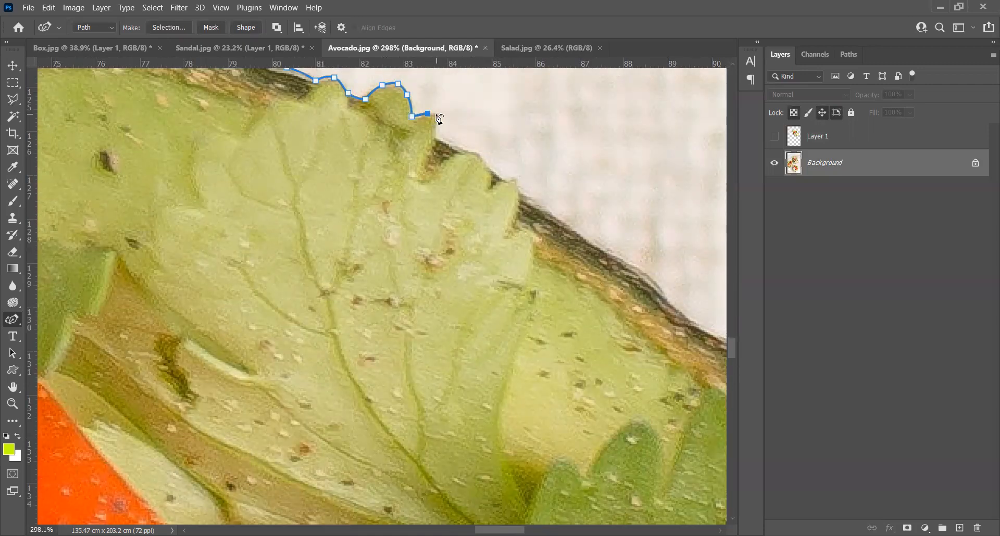
pyautogui.click(452, 148)
pyautogui.click(476, 154)
pyautogui.click(486, 169)
pyautogui.click(497, 179)
pyautogui.click(506, 181)
pyautogui.click(516, 179)
pyautogui.click(517, 193)
# - Trace the dark diagonal rim between the pale leaf and the darker green coriander leaf
pyautogui.moveTo(537, 205); pyautogui.dragTo(319, 115)
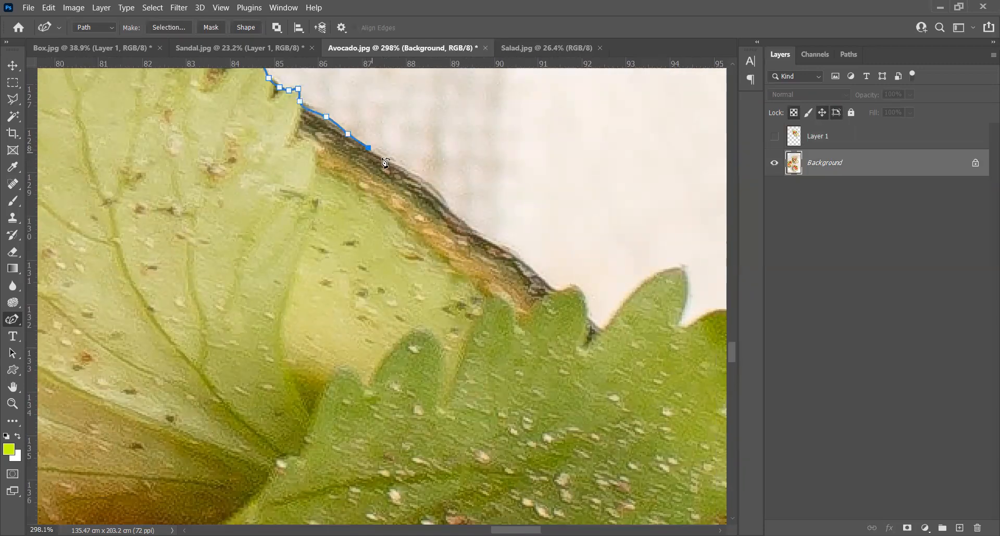
pyautogui.click(471, 228)
pyautogui.click(494, 241)
pyautogui.click(515, 251)
pyautogui.click(534, 270)
pyautogui.click(555, 290)
# - Outline the first lobes of the dark green coriander leaf, following the pointed tips and the notches between them
pyautogui.moveTo(572, 296); pyautogui.dragTo(446, 206)
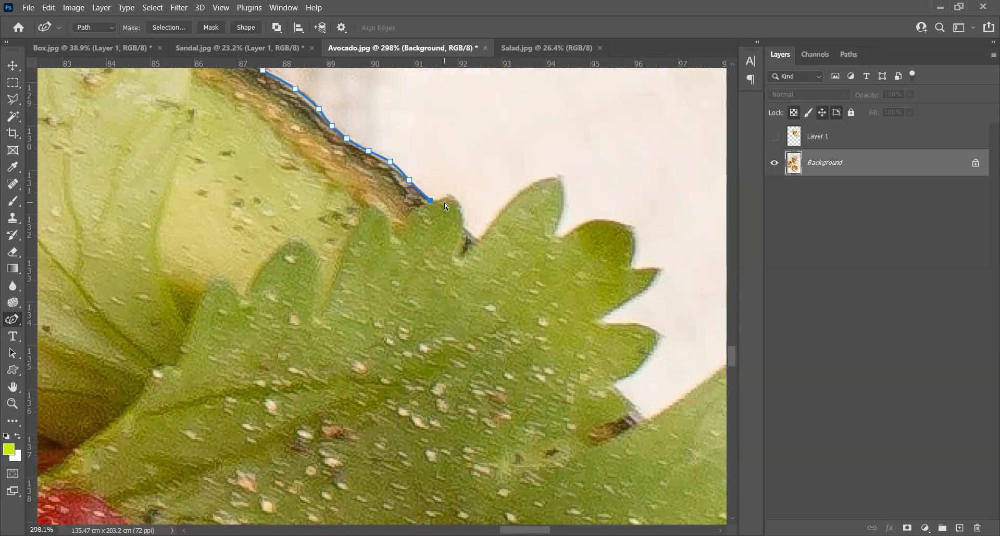
pyautogui.click(517, 195)
pyautogui.click(558, 178)
pyautogui.click(565, 199)
pyautogui.click(555, 233)
pyautogui.click(562, 238)
pyautogui.click(579, 226)
pyautogui.click(602, 221)
pyautogui.click(620, 223)
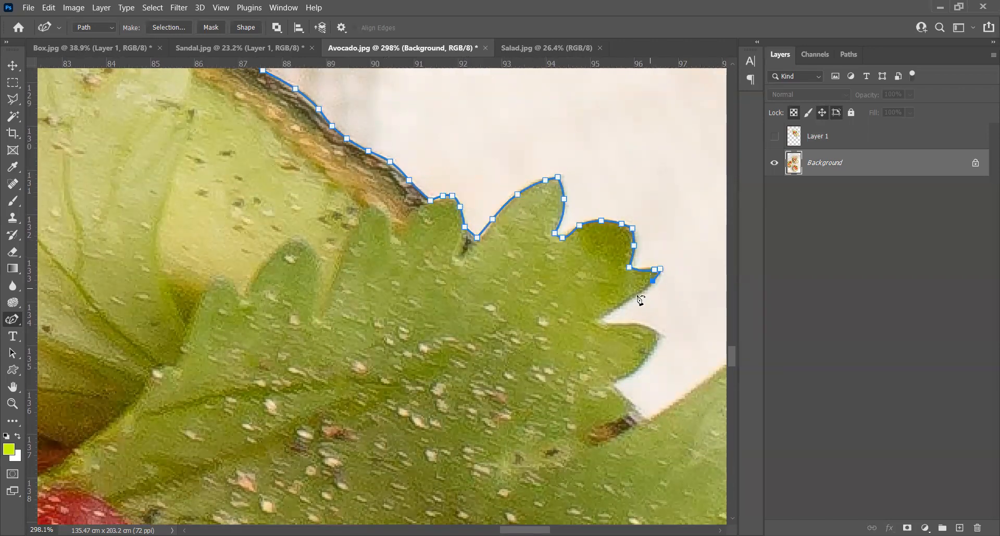
# - Finish outlining the dark green coriander leaf's remaining lobes, down to the dark notch where the neighbouring leaf begins
pyautogui.click(642, 364)
pyautogui.click(631, 373)
pyautogui.moveTo(631, 372); pyautogui.dragTo(393, 197)
pyautogui.click(376, 209)
pyautogui.click(412, 246)
# - Outline the upper edge and first lobes of the neighbouring coriander leaf, including the notches between them
pyautogui.click(489, 190)
pyautogui.click(531, 158)
pyautogui.click(552, 153)
pyautogui.click(565, 189)
pyautogui.click(635, 176)
pyautogui.click(646, 204)
pyautogui.click(609, 249)
pyautogui.click(643, 248)
pyautogui.click(711, 230)
# - Trace the small teeth along that leaf's outer edge and the narrow gaps between them
pyautogui.moveTo(680, 248); pyautogui.dragTo(382, 208)
pyautogui.click(427, 212)
pyautogui.click(406, 236)
pyautogui.click(406, 242)
pyautogui.click(441, 244)
pyautogui.click(467, 254)
pyautogui.click(480, 269)
pyautogui.click(478, 280)
pyautogui.click(455, 295)
pyautogui.click(440, 305)
pyautogui.click(462, 315)
pyautogui.click(470, 329)
pyautogui.click(458, 338)
# - Continue the path along the upper edge of the leaf's next long lobe, out to its tip
pyautogui.click(322, 344)
pyautogui.click(344, 360)
pyautogui.click(411, 370)
pyautogui.click(478, 377)
pyautogui.click(532, 397)
pyautogui.click(542, 409)
# - Trace around the long lobe's tip and back along its underside to the next notch
pyautogui.moveTo(542, 409); pyautogui.dragTo(557, 213)
pyautogui.click(534, 236)
pyautogui.click(513, 246)
pyautogui.click(485, 250)
pyautogui.click(465, 251)
pyautogui.click(468, 260)
pyautogui.click(488, 277)
# - Outline the last lobe of the coriander leaf, leading the path toward the avocado's right rim
pyautogui.click(456, 370)
pyautogui.click(433, 372)
pyautogui.click(401, 360)
pyautogui.click(394, 361)
pyautogui.moveTo(472, 381); pyautogui.dragTo(493, 245)
pyautogui.scroll(-2, 482, 251)
pyautogui.click(434, 260)
pyautogui.click(454, 286)
pyautogui.click(483, 282)
# - Trace the avocado's dark right rim downward, beside the red and orange tomato pieces
pyautogui.moveTo(532, 396); pyautogui.dragTo(373, 164)
pyautogui.click(378, 190)
pyautogui.click(405, 274)
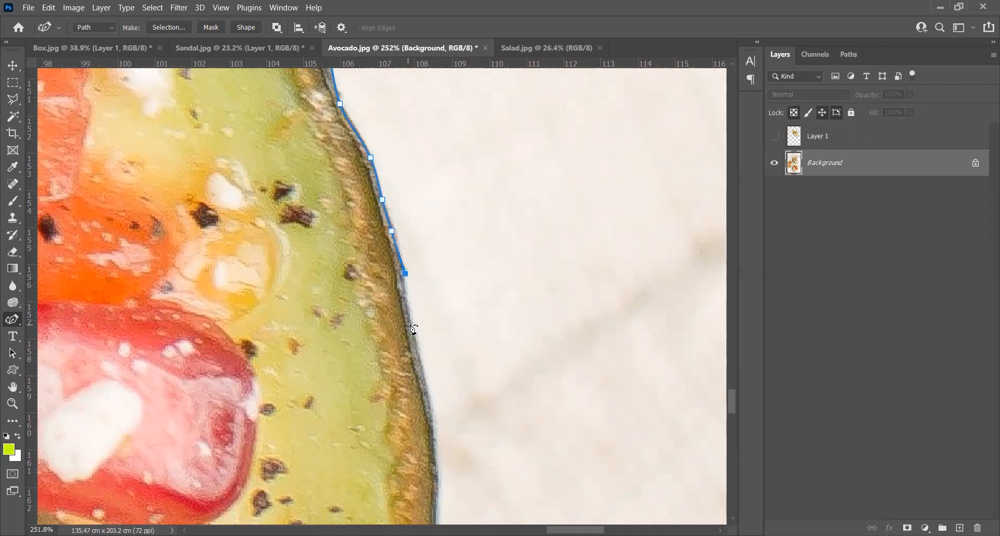
pyautogui.moveTo(413, 328); pyautogui.dragTo(482, 189)
pyautogui.click(502, 368)
pyautogui.click(518, 280)
# - Continue the path down the lower right rim to the pale crumbs stuck on the avocado skin
pyautogui.moveTo(503, 369); pyautogui.dragTo(555, 172)
pyautogui.click(499, 357)
pyautogui.click(536, 249)
pyautogui.moveTo(536, 250); pyautogui.dragTo(609, 91)
pyautogui.click(524, 273)
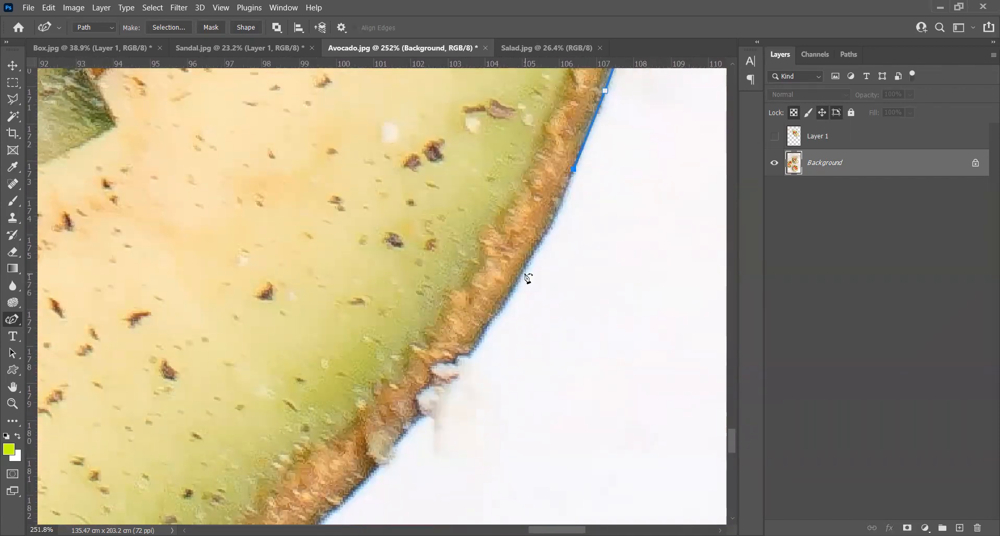
pyautogui.click(480, 339)
# - Trace closely around the pale crumbs on the avocado's lower right rim
pyautogui.moveTo(474, 344); pyautogui.dragTo(558, 201)
pyautogui.click(550, 207)
pyautogui.click(545, 206)
pyautogui.click(545, 215)
pyautogui.click(546, 231)
pyautogui.click(535, 234)
pyautogui.click(531, 254)
pyautogui.click(518, 268)
pyautogui.click(502, 278)
# - Follow the brown rim from the crumbs down along the avocado's lower right curve
pyautogui.moveTo(484, 307); pyautogui.dragTo(530, 233)
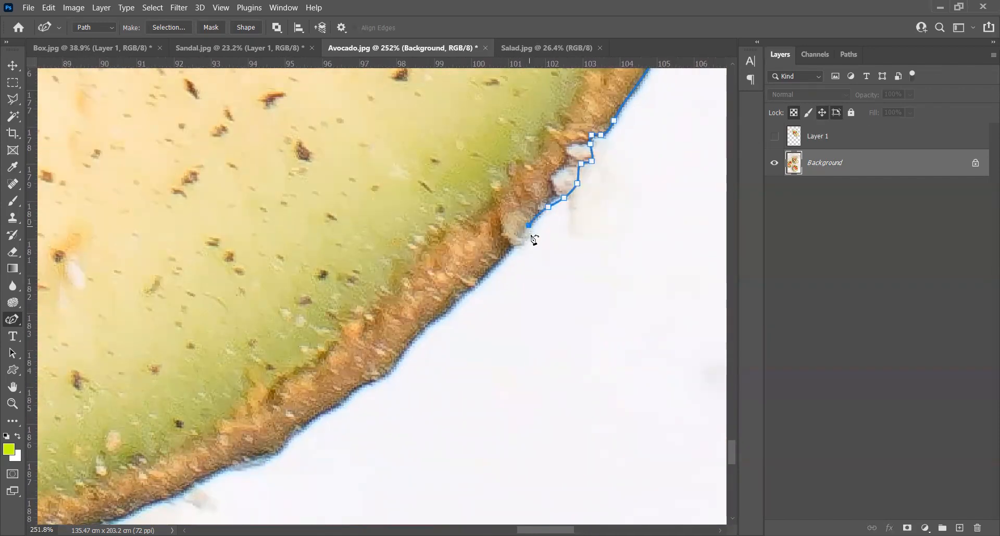
pyautogui.click(502, 263)
pyautogui.click(476, 290)
pyautogui.click(457, 313)
pyautogui.click(442, 320)
pyautogui.moveTo(427, 327); pyautogui.dragTo(602, 170)
pyautogui.click(564, 197)
pyautogui.click(552, 206)
pyautogui.click(537, 214)
# - Try to trace the brown rim along the avocado's bottom edge, past the small dark bump
pyautogui.moveTo(406, 289); pyautogui.dragTo(607, 215)
pyautogui.click(489, 251)
pyautogui.click(446, 258)
pyautogui.click(410, 264)
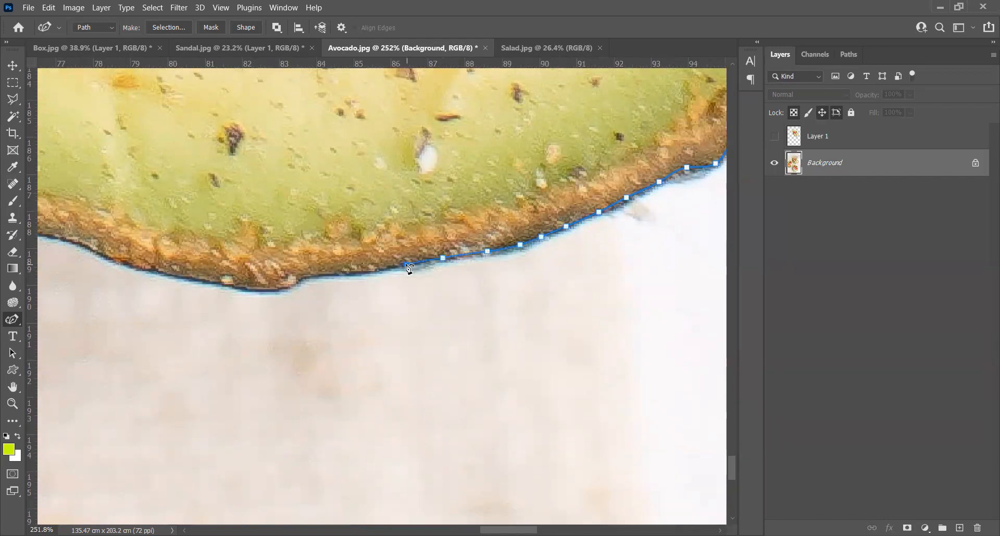
pyautogui.click(376, 270)
pyautogui.click(333, 273)
pyautogui.click(305, 277)
pyautogui.moveTo(284, 288); pyautogui.dragTo(523, 231)
# - Try to extend the path from the bottom edge along the lower left rim
pyautogui.click(248, 164)
pyautogui.moveTo(234, 168); pyautogui.dragTo(560, 326)
pyautogui.click(542, 317)
pyautogui.click(514, 308)
pyautogui.click(463, 275)
pyautogui.click(415, 257)
# - Undo the latest anchor points along the bottom rim, back to the lower right curve
pyautogui.hotkey('ctrl', 'z')
pyautogui.hotkey('ctrl', 'z')
pyautogui.hotkey('ctrl', 'z')
pyautogui.hotkey('ctrl', 'z')
pyautogui.hotkey('ctrl', 'z')
pyautogui.hotkey('ctrl', 'z')
pyautogui.hotkey('ctrl', 'z')
# - Retrace the lower right rim with closely spaced anchor points, leaving the stray crumb outside the path
pyautogui.moveTo(706, 369); pyautogui.dragTo(87, 283)
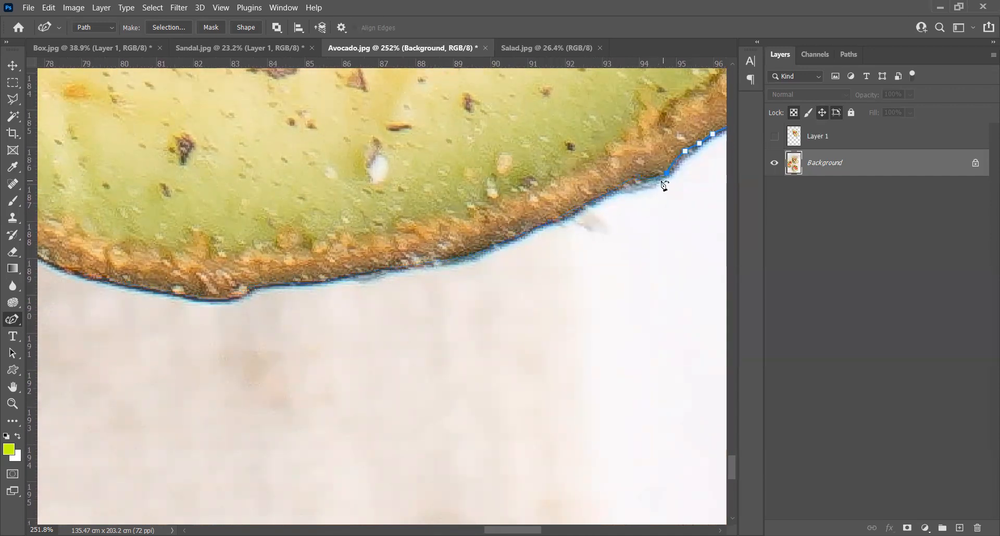
pyautogui.click(625, 191)
pyautogui.click(593, 203)
pyautogui.click(562, 219)
pyautogui.click(540, 227)
pyautogui.click(505, 245)
pyautogui.click(473, 258)
pyautogui.click(423, 265)
# - Trace the avocado's bottom rim, past the small dark bump at its lowest point
pyautogui.moveTo(390, 271); pyautogui.dragTo(524, 225)
pyautogui.click(524, 225)
pyautogui.click(461, 237)
pyautogui.click(393, 246)
pyautogui.moveTo(319, 258); pyautogui.dragTo(551, 323)
pyautogui.click(543, 316)
pyautogui.click(447, 294)
pyautogui.click(379, 270)
# - Trace the start of the avocado's lower left rim as it curves upward from the bottom
pyautogui.moveTo(360, 273); pyautogui.dragTo(661, 384)
pyautogui.click(614, 362)
pyautogui.click(586, 356)
pyautogui.click(558, 349)
pyautogui.click(451, 294)
pyautogui.click(406, 258)
pyautogui.click(371, 224)
# - Continue the path up the lower left curve, following the small bends in the skin
pyautogui.moveTo(313, 189); pyautogui.dragTo(555, 447)
pyautogui.click(500, 395)
pyautogui.click(466, 361)
pyautogui.click(380, 270)
pyautogui.moveTo(389, 225); pyautogui.dragTo(455, 352)
pyautogui.click(425, 374)
pyautogui.click(393, 339)
pyautogui.click(375, 306)
pyautogui.click(374, 286)
pyautogui.click(356, 265)
pyautogui.click(327, 181)
# - Trace the steeper part of the avocado's left rim upward, below the white cheese chunk
pyautogui.moveTo(339, 154); pyautogui.dragTo(478, 403)
pyautogui.click(449, 393)
pyautogui.click(438, 371)
pyautogui.click(427, 332)
pyautogui.click(412, 288)
pyautogui.click(393, 239)
# - Bring the path up to the white cheese chunk and trace around its protruding corner and outer edge
pyautogui.moveTo(395, 179); pyautogui.dragTo(387, 451)
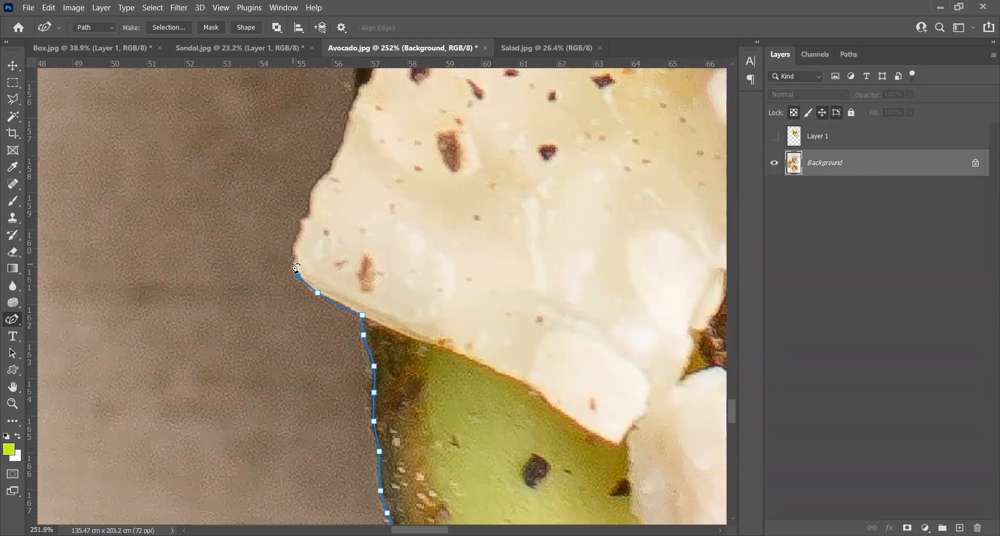
pyautogui.moveTo(335, 180); pyautogui.dragTo(333, 320)
pyautogui.click(336, 289)
pyautogui.click(343, 264)
pyautogui.click(356, 227)
# - Outline the protruding orange tip above the cheese chunk and continue up the orange piece's edge
pyautogui.moveTo(391, 190); pyautogui.dragTo(417, 326)
pyautogui.click(382, 328)
pyautogui.click(387, 289)
pyautogui.click(378, 281)
pyautogui.click(322, 221)
pyautogui.click(340, 191)
pyautogui.click(365, 170)
pyautogui.click(374, 155)
pyautogui.moveTo(386, 120); pyautogui.dragTo(375, 351)
pyautogui.click(371, 349)
pyautogui.click(376, 322)
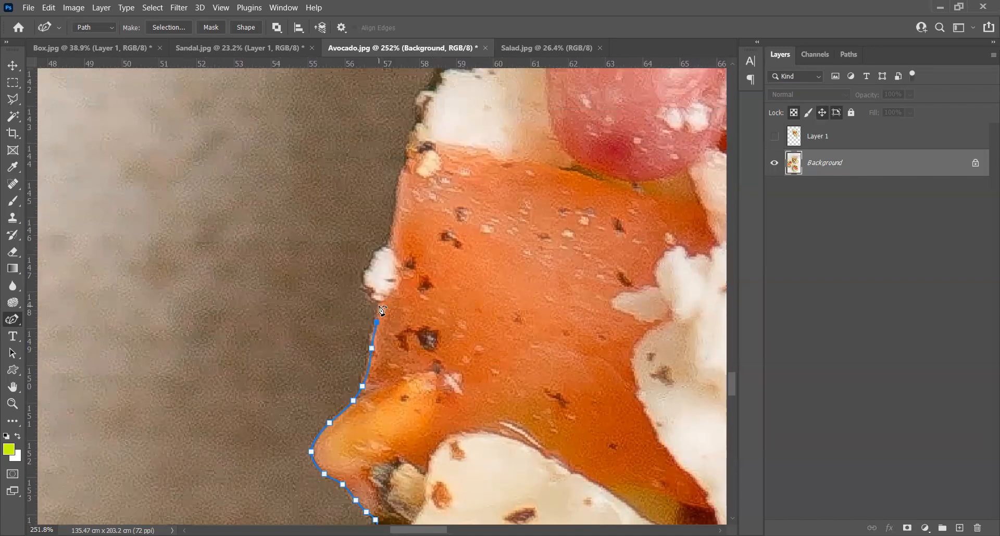
# - Trace around the small white crumb on the orange piece's left edge and continue just above it
pyautogui.click(373, 255)
pyautogui.click(382, 248)
pyautogui.click(390, 244)
pyautogui.moveTo(400, 218); pyautogui.dragTo(394, 379)
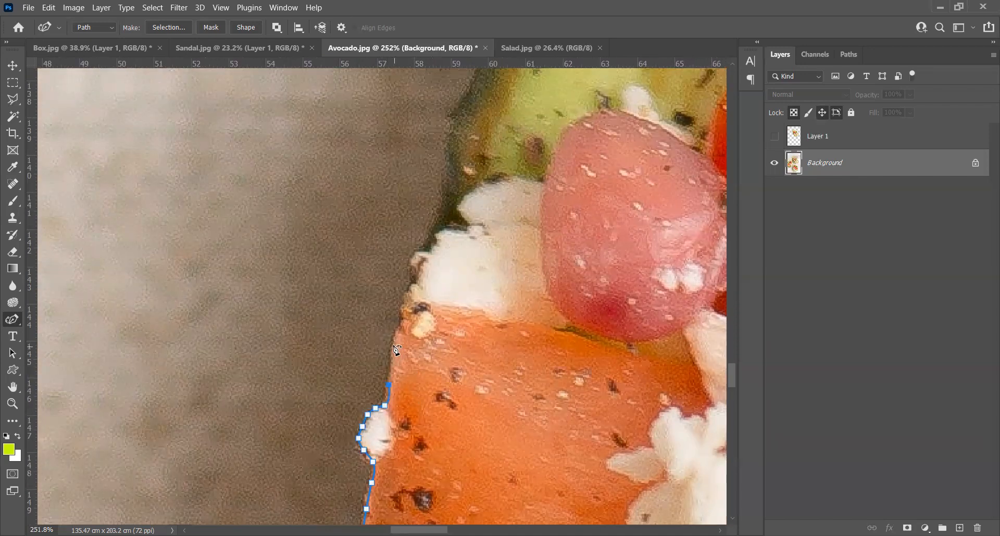
# - Continue the path up the orange piece and past the white cheese to the avocado's dark left rim
pyautogui.click(422, 251)
pyautogui.moveTo(435, 222); pyautogui.dragTo(430, 365)
pyautogui.click(432, 362)
pyautogui.click(440, 305)
pyautogui.click(459, 239)
pyautogui.scroll(-3, 513, 195)
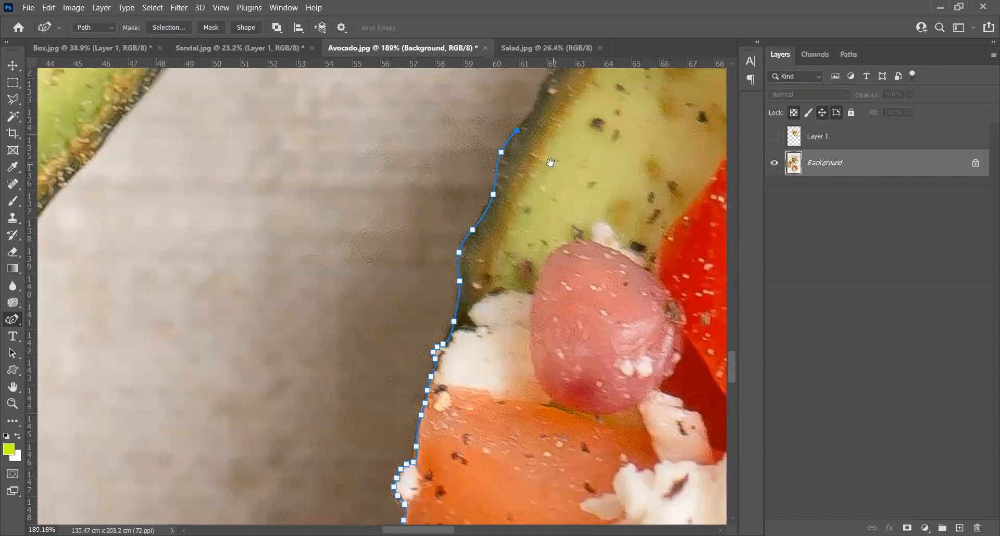
# - Trace the avocado's dark rim up its upper-left curve beside the green leaf
pyautogui.moveTo(552, 163); pyautogui.dragTo(386, 458)
pyautogui.click(389, 367)
pyautogui.click(454, 282)
pyautogui.click(455, 265)
pyautogui.click(467, 251)
pyautogui.moveTo(468, 250); pyautogui.dragTo(375, 358)
pyautogui.click(387, 342)
pyautogui.click(407, 320)
pyautogui.click(435, 288)
pyautogui.click(450, 279)
# - Trace the top of the avocado's rim and close the path at its starting anchor
pyautogui.click(541, 237)
pyautogui.click(564, 230)
pyautogui.click(586, 222)
pyautogui.click(610, 218)
pyautogui.click(625, 215)
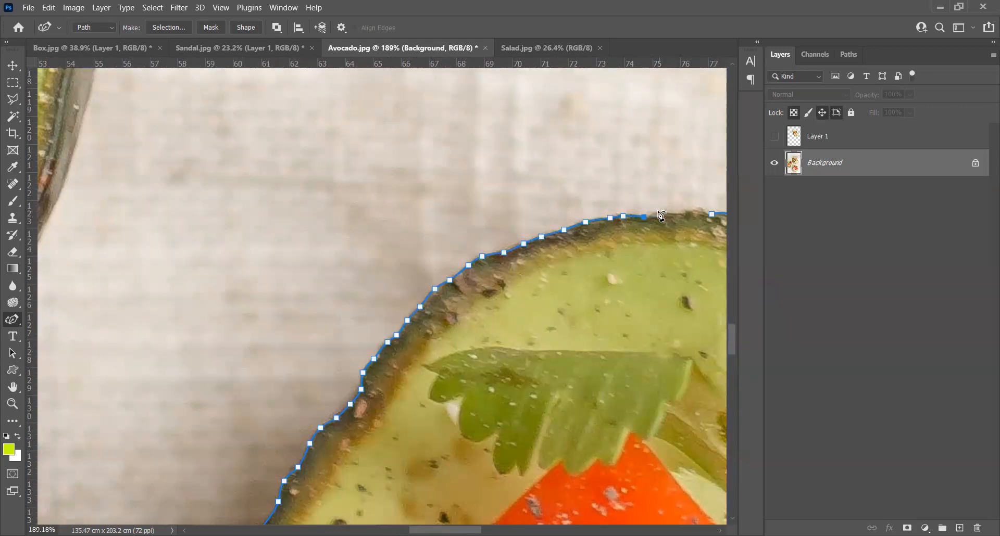
pyautogui.click(678, 212)
pyautogui.click(711, 214)
pyautogui.scroll(-8, 504, 298)
# - Save the avocado work path as Path 2 and load it as a selection
pyautogui.click(848, 54)
pyautogui.doubleClick(833, 105)
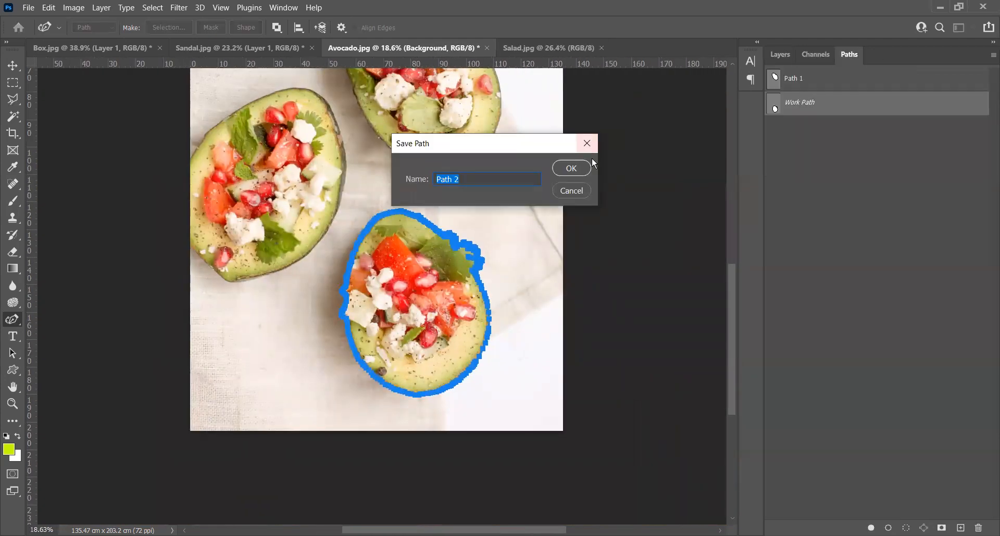
pyautogui.click(572, 168)
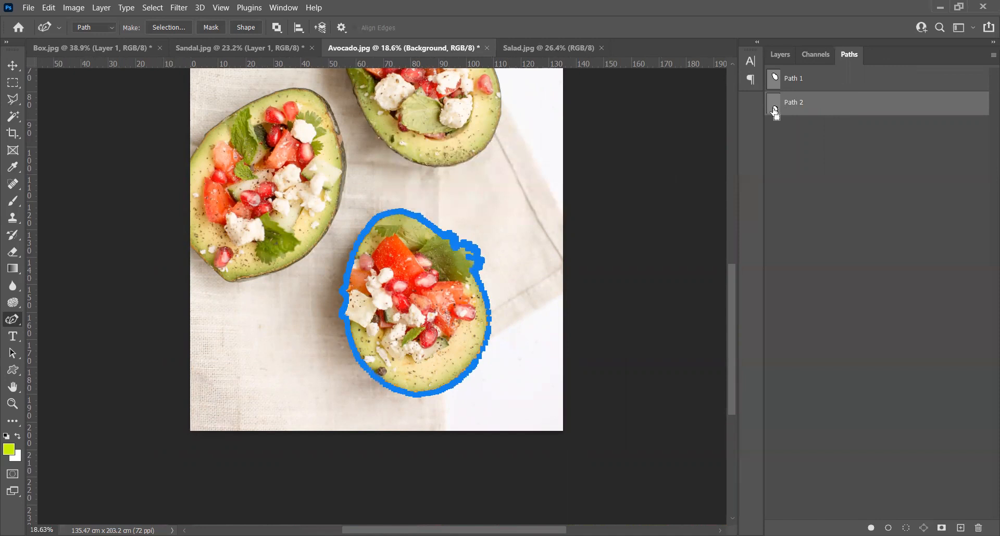
pyautogui.keyDown('ctrl'); pyautogui.click(775, 112); pyautogui.keyUp('ctrl')
pyautogui.scroll(3, 319, 303)
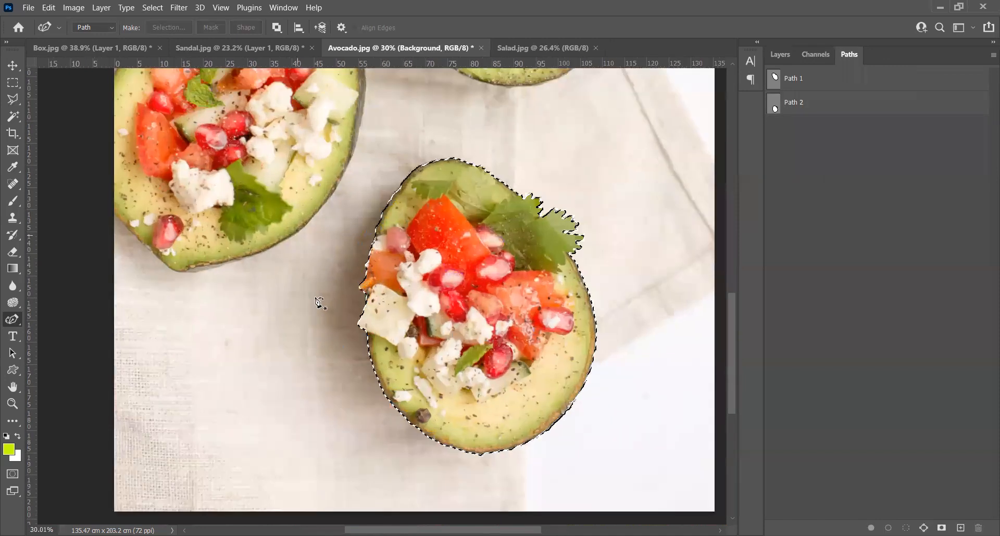
pyautogui.scroll(1, 317, 303)
pyautogui.moveTo(319, 304); pyautogui.dragTo(264, 307)
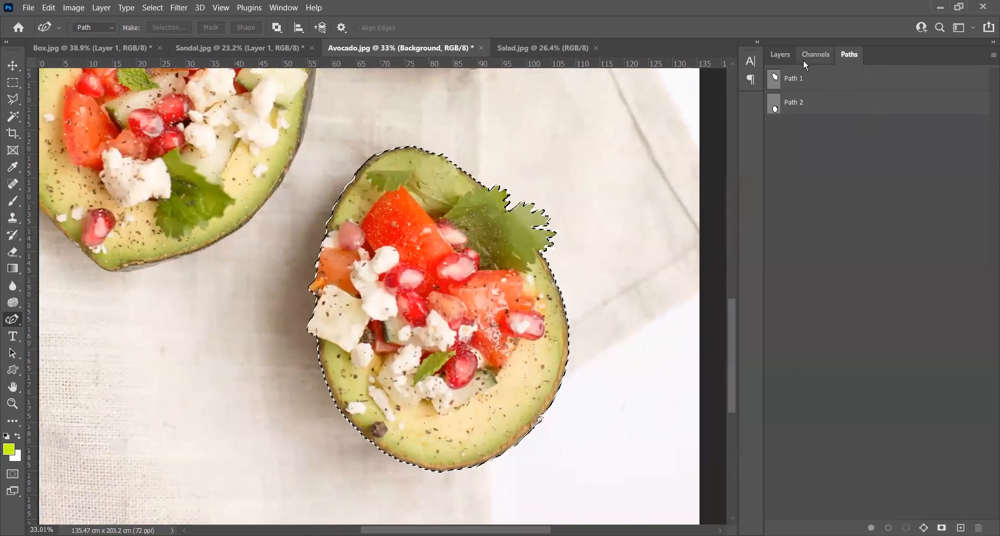
# - Copy the selected bottom avocado half to a new layer and hide the Background layer
pyautogui.click(780, 54)
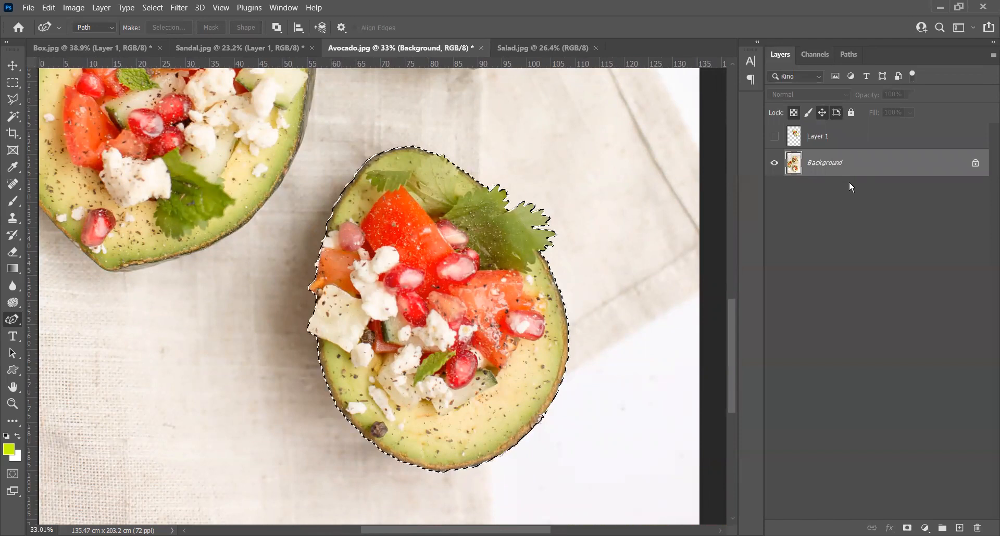
pyautogui.hotkey('ctrl', 'j')
pyautogui.click(775, 190)
pyautogui.scroll(-1, 473, 259)
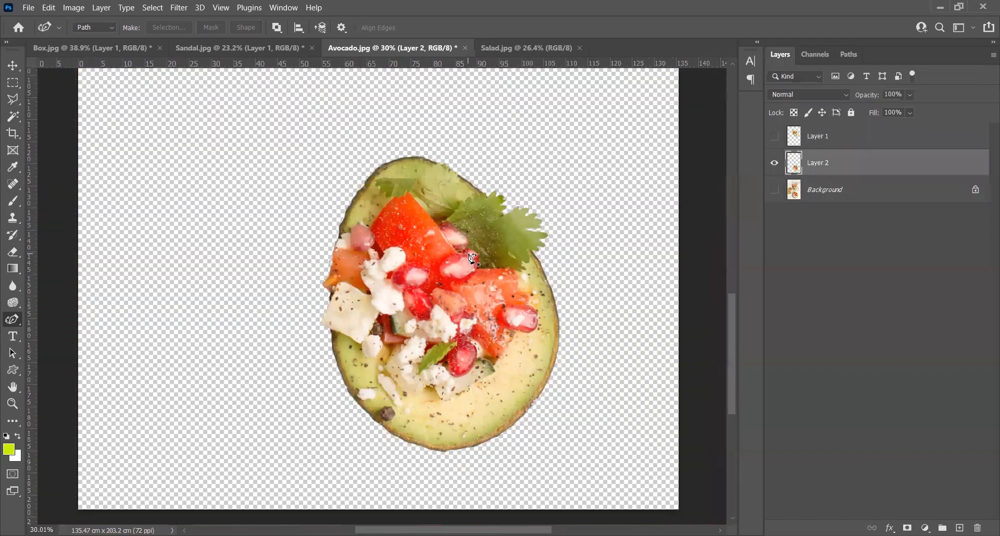
# - Inspect the bottom avocado's cut edges, then show Layer 1 and the Background layer again
pyautogui.scroll(9, 473, 258)
pyautogui.moveTo(378, 332); pyautogui.dragTo(564, 172)
pyautogui.moveTo(291, 156); pyautogui.dragTo(301, 345)
pyautogui.scroll(-9, 269, 154)
pyautogui.scroll(-5, 271, 156)
pyautogui.moveTo(476, 149); pyautogui.dragTo(511, 235)
pyautogui.click(775, 136)
pyautogui.scroll(-4, 640, 213)
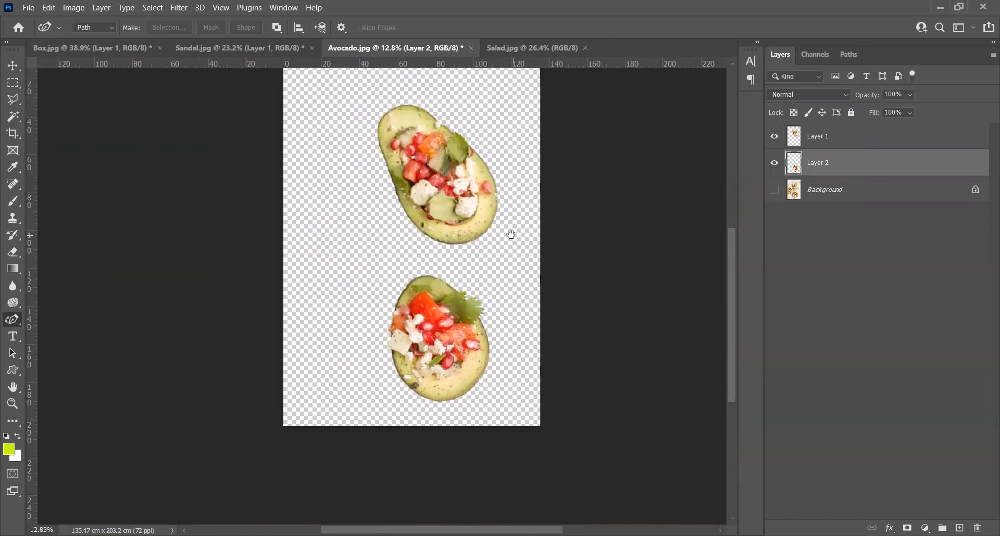
pyautogui.click(775, 190)
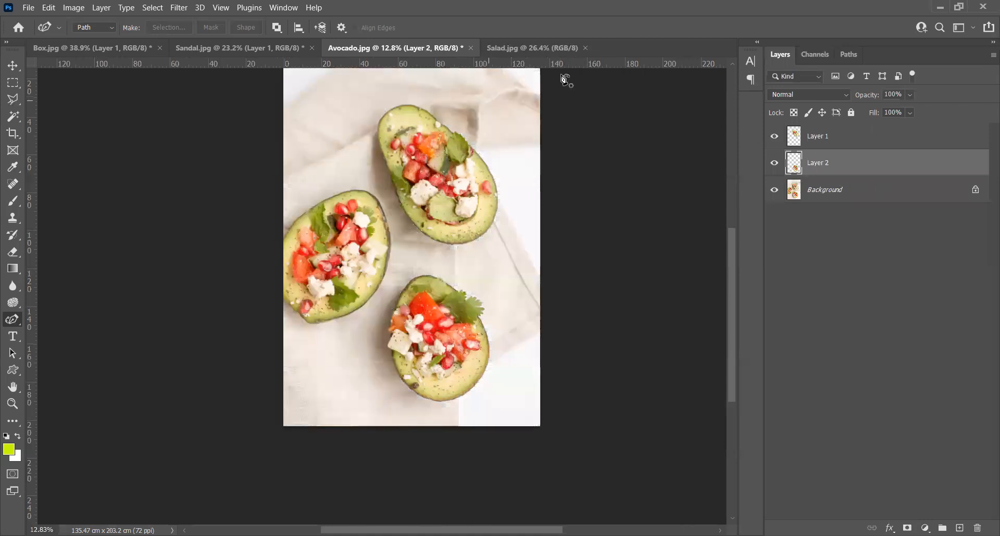
# - Switch to Salad.jpg and trace the bowl's rim from the top seam clockwise to the protruding lettuce leaf
pyautogui.click(532, 47)
pyautogui.moveTo(484, 361); pyautogui.dragTo(560, 317)
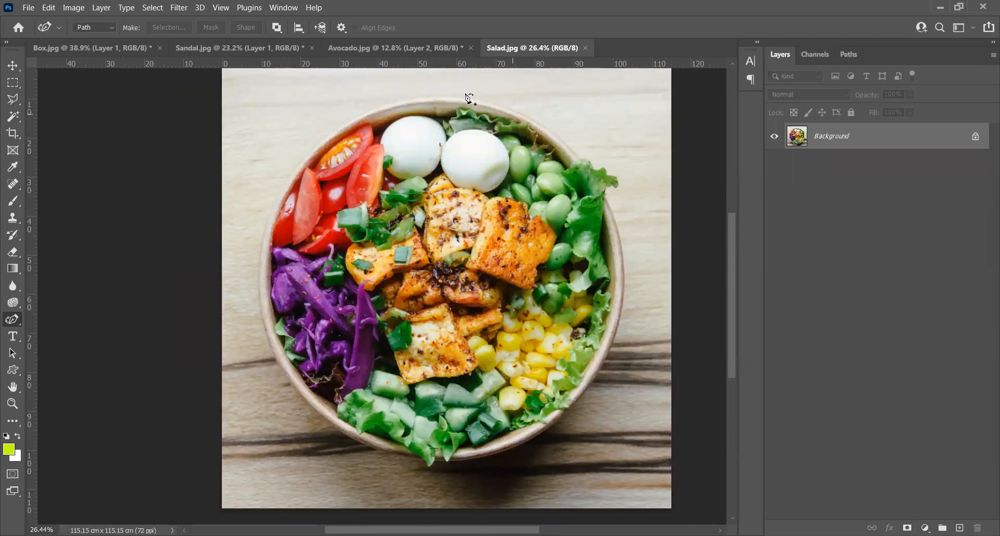
pyautogui.scroll(5, 452, 89)
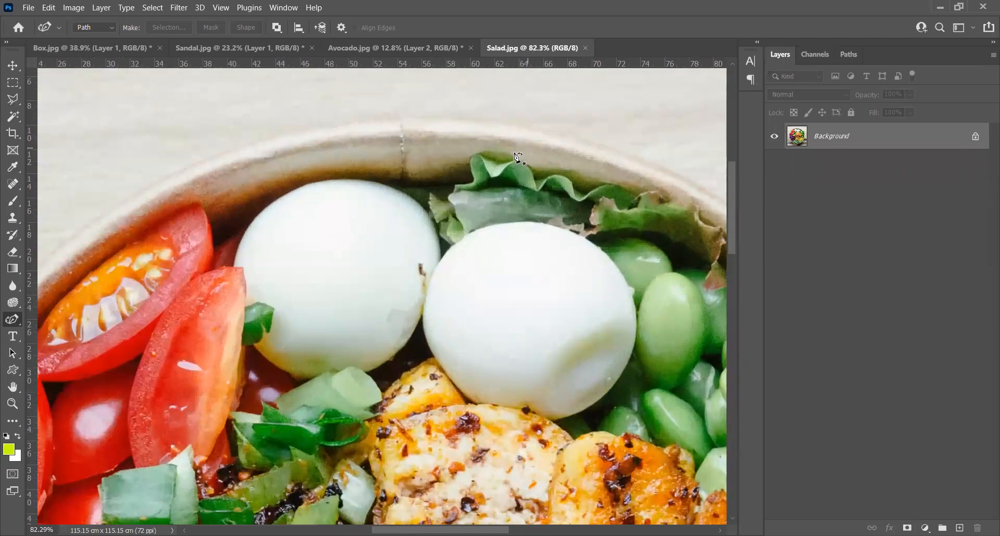
pyautogui.moveTo(517, 157); pyautogui.dragTo(361, 185)
pyautogui.scroll(2, 271, 166)
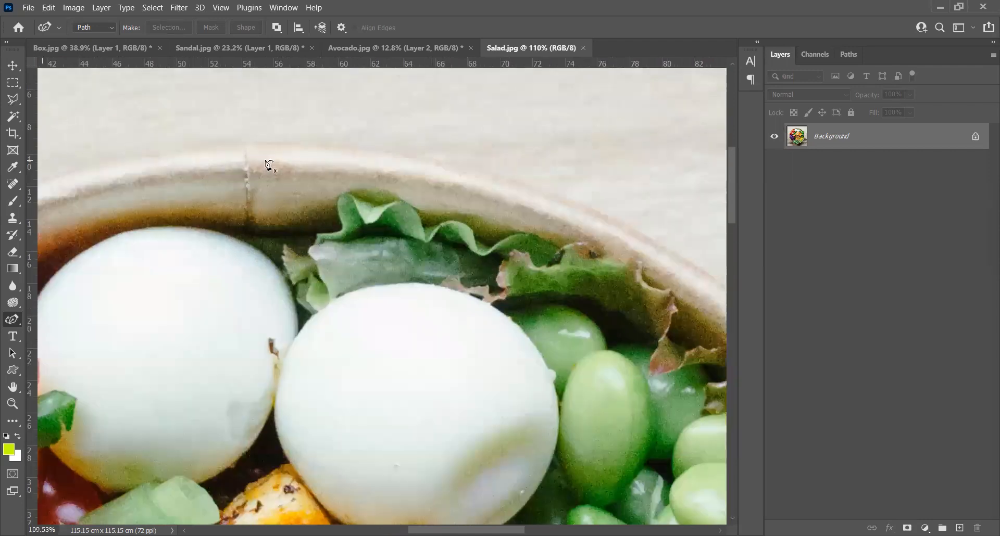
pyautogui.click(411, 149)
pyautogui.scroll(-2, 542, 169)
pyautogui.click(595, 192)
pyautogui.moveTo(603, 206); pyautogui.dragTo(396, 111)
pyautogui.click(506, 177)
pyautogui.click(561, 233)
# - Trace the first wavy edges of the lettuce leaf protruding over the bowl's upper-right rim
pyautogui.scroll(5, 588, 239)
pyautogui.click(547, 223)
pyautogui.click(579, 231)
pyautogui.click(599, 262)
pyautogui.click(615, 293)
pyautogui.click(639, 303)
pyautogui.click(662, 297)
pyautogui.click(680, 282)
# - Outline the lettuce leaf's outermost tip and follow its underside back toward the bowl
pyautogui.click(547, 204)
pyautogui.click(575, 214)
pyautogui.click(584, 221)
pyautogui.click(586, 249)
pyautogui.click(595, 266)
pyautogui.click(599, 271)
pyautogui.click(582, 289)
pyautogui.moveTo(494, 320); pyautogui.dragTo(499, 237)
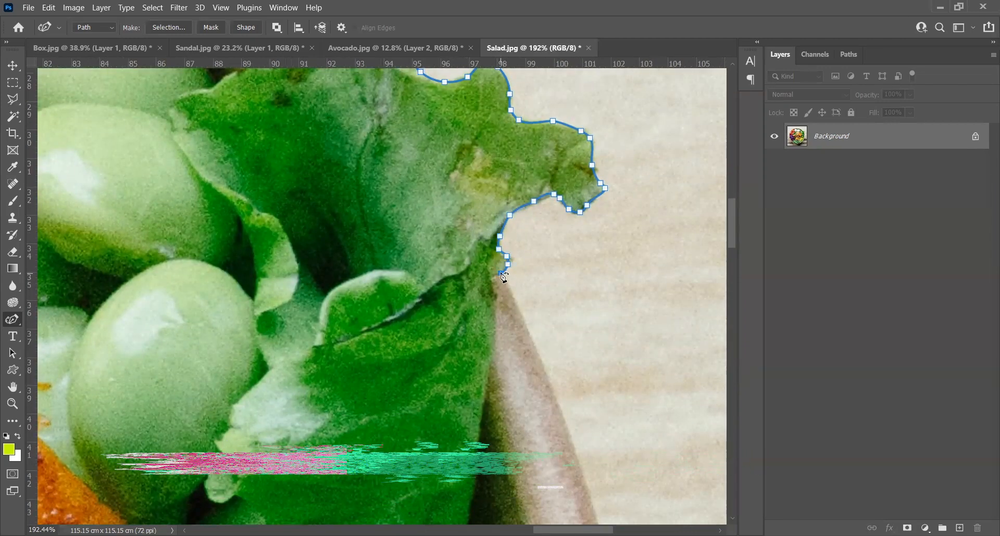
# - Continue the path from the lettuce leaf down the outer right edge of the bowl
pyautogui.scroll(-3, 475, 190)
pyautogui.press('z')
pyautogui.press('p')
pyautogui.scroll(-3, 537, 284)
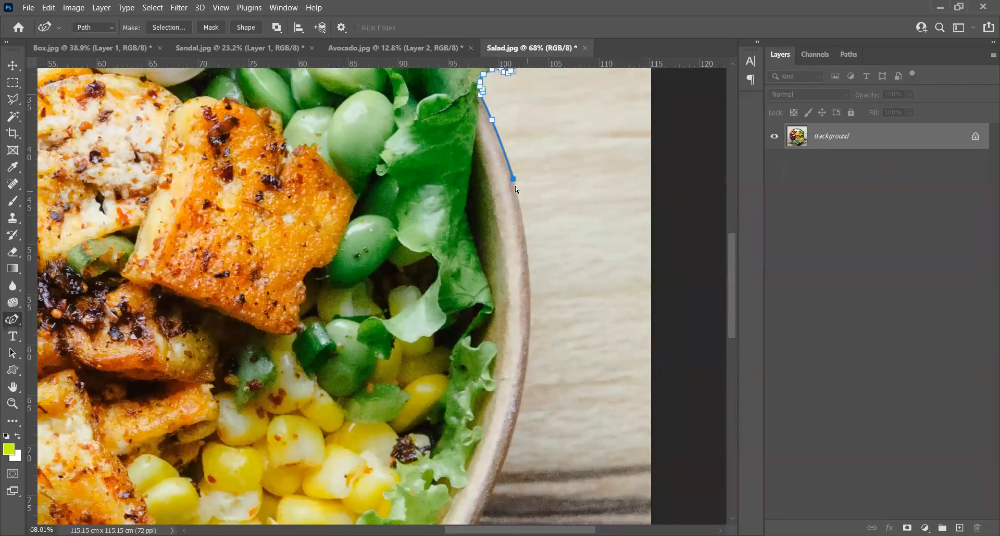
pyautogui.moveTo(530, 328); pyautogui.dragTo(568, 242)
pyautogui.click(570, 250)
pyautogui.scroll(1, 570, 250)
pyautogui.moveTo(540, 400); pyautogui.dragTo(569, 318)
pyautogui.click(568, 318)
# - Trace the bowl's lower-right outer edge to the first leaf tip hanging over the bottom rim
pyautogui.moveTo(512, 433); pyautogui.dragTo(556, 288)
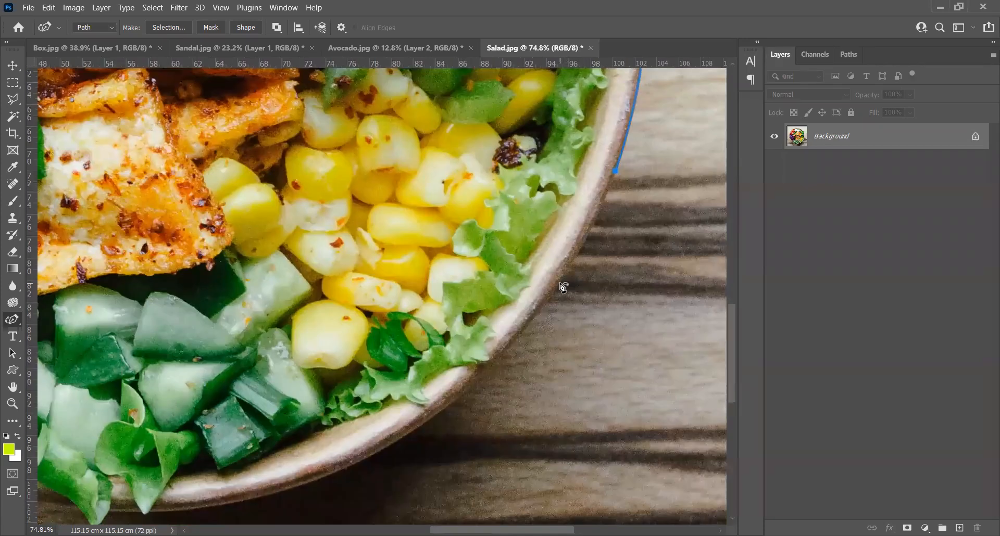
pyautogui.click(556, 288)
pyautogui.moveTo(376, 457); pyautogui.dragTo(523, 263)
pyautogui.click(523, 265)
pyautogui.click(392, 313)
pyautogui.scroll(5, 273, 331)
pyautogui.click(345, 308)
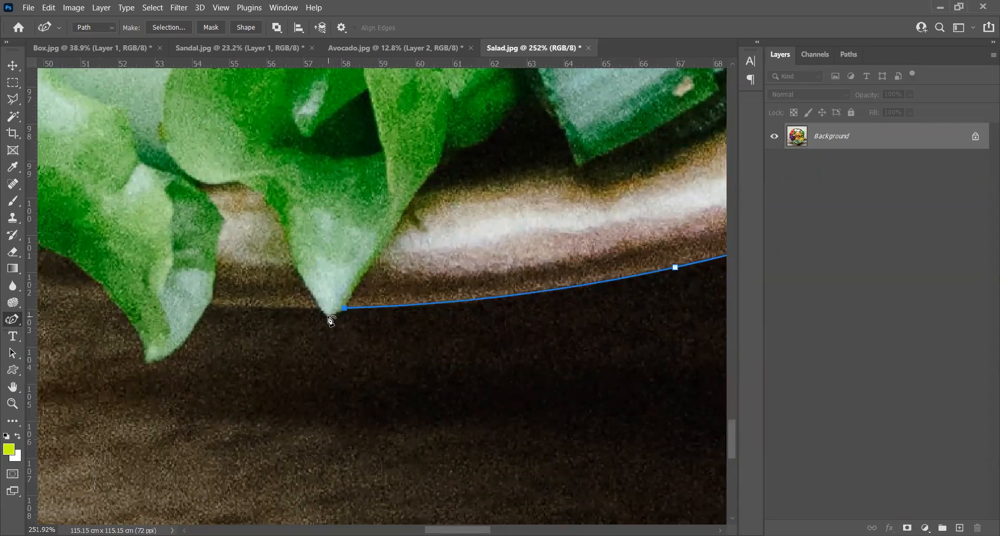
# - Outline the small leaf tip on the bottom rim and the larger overhanging leaf beside it
pyautogui.click(329, 316)
pyautogui.click(322, 308)
pyautogui.moveTo(359, 318); pyautogui.dragTo(458, 313)
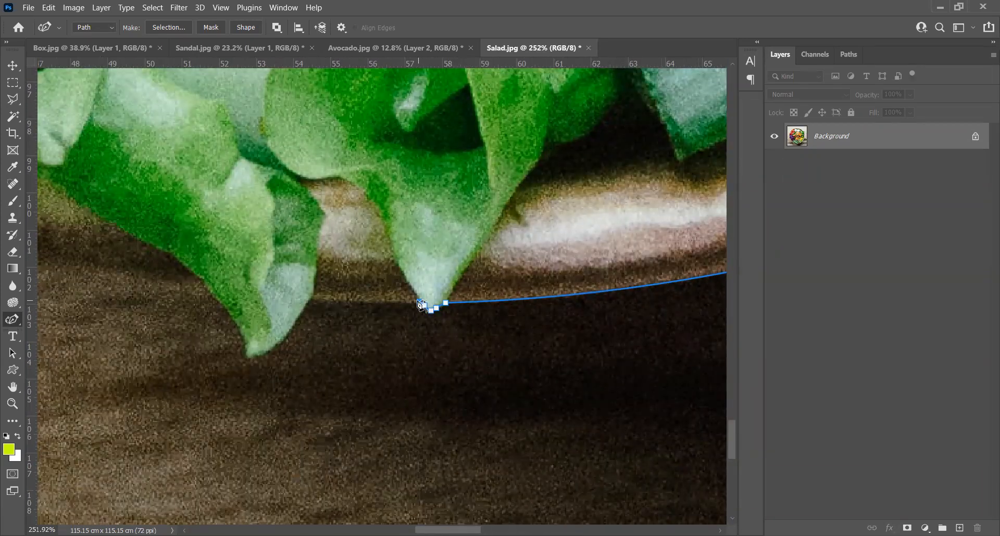
pyautogui.moveTo(319, 308); pyautogui.dragTo(534, 251)
pyautogui.click(500, 276)
pyautogui.click(465, 296)
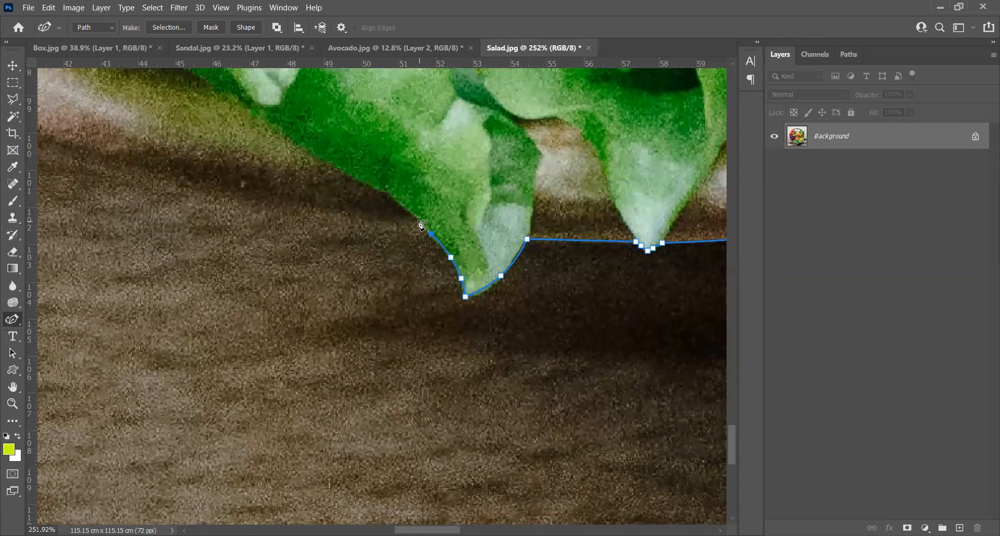
# - Trace from the overhanging leaf along the bowl's lower-left outer edge, up to beside the purple cabbage
pyautogui.scroll(-5, 419, 220)
pyautogui.moveTo(232, 198); pyautogui.dragTo(420, 320)
pyautogui.click(420, 320)
pyautogui.moveTo(218, 244); pyautogui.dragTo(446, 394)
pyautogui.click(446, 394)
pyautogui.click(228, 258)
pyautogui.scroll(-6, 227, 258)
pyautogui.moveTo(122, 143); pyautogui.dragTo(290, 317)
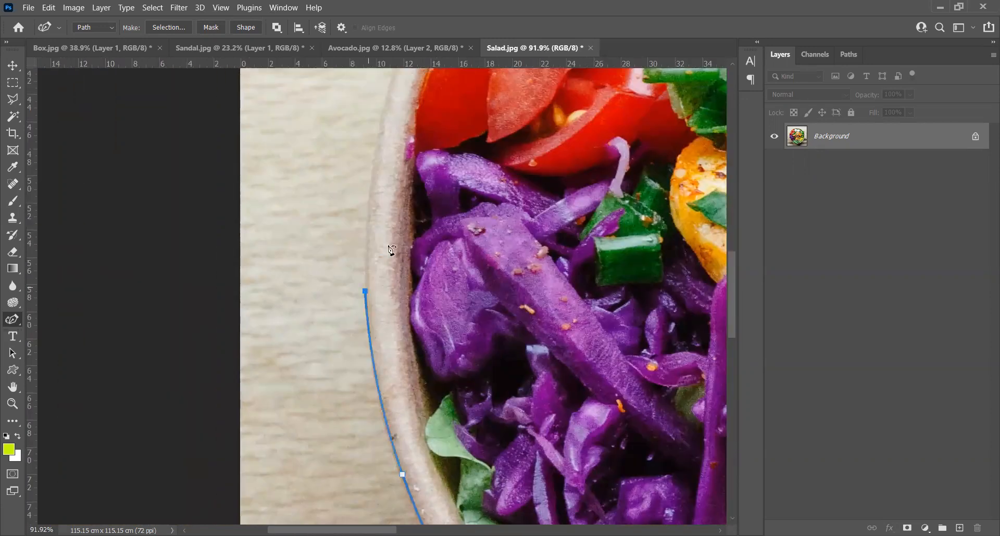
# - Trace the bowl's upper-left outer edge past the tomatoes and close the path at the top seam
pyautogui.moveTo(390, 79); pyautogui.dragTo(268, 447)
pyautogui.click(267, 446)
pyautogui.click(366, 271)
pyautogui.moveTo(564, 97); pyautogui.dragTo(404, 237)
pyautogui.click(400, 231)
pyautogui.click(546, 172)
pyautogui.moveTo(667, 180); pyautogui.dragTo(405, 203)
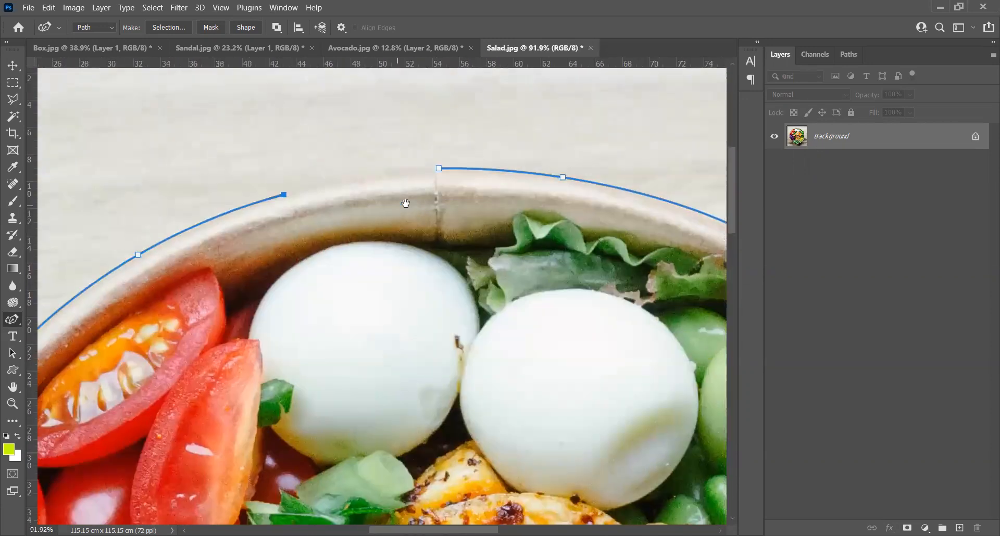
pyautogui.click(438, 168)
pyautogui.scroll(-10, 484, 257)
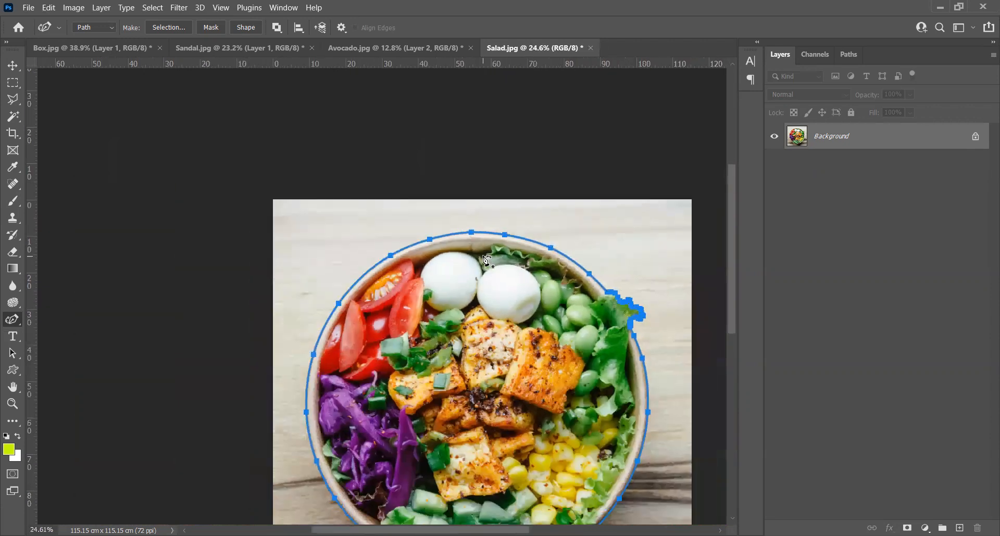
# - Save the bowl's work path as Path 1 and load it as a selection
pyautogui.scroll(3, 571, 372)
pyautogui.scroll(1, 573, 373)
pyautogui.moveTo(630, 425); pyautogui.dragTo(646, 370)
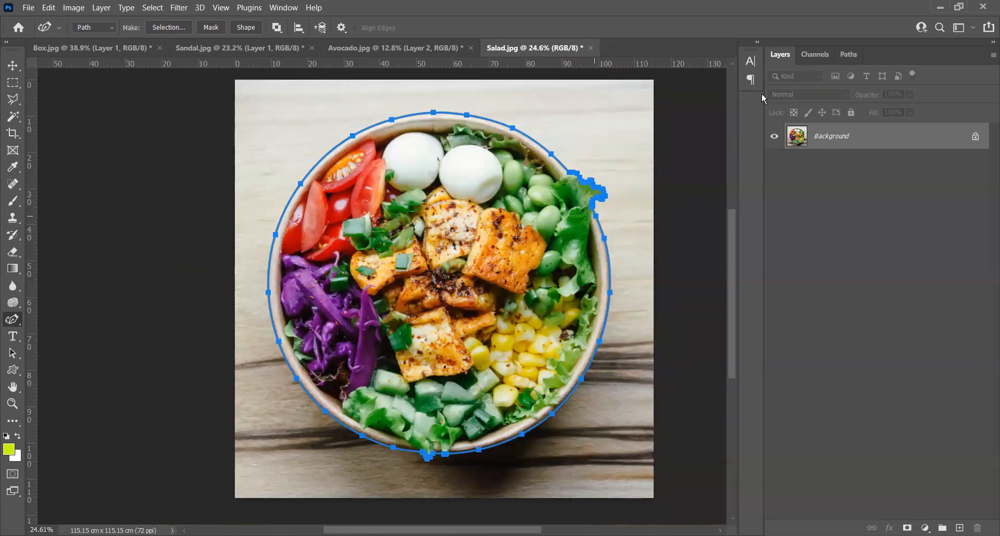
pyautogui.click(849, 54)
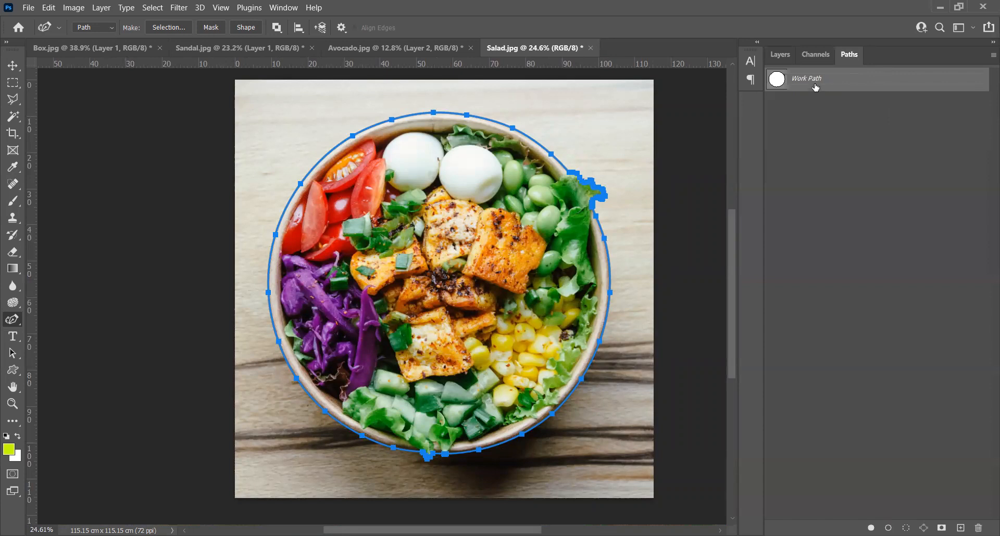
pyautogui.doubleClick(816, 89)
pyautogui.click(568, 169)
pyautogui.keyDown('ctrl'); pyautogui.click(777, 84); pyautogui.keyUp('ctrl')
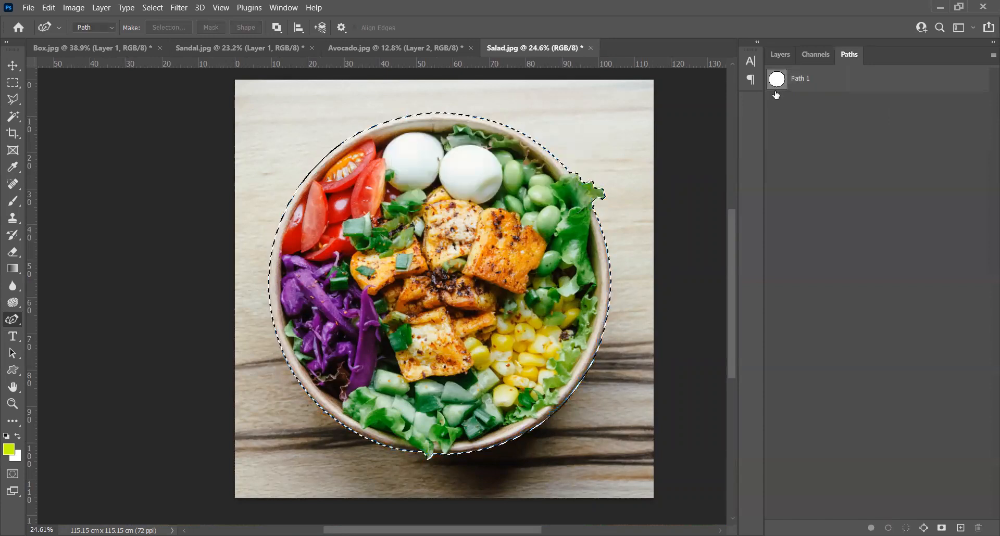
# - Copy the selected salad bowl to a new layer and hide the Background layer
pyautogui.click(781, 55)
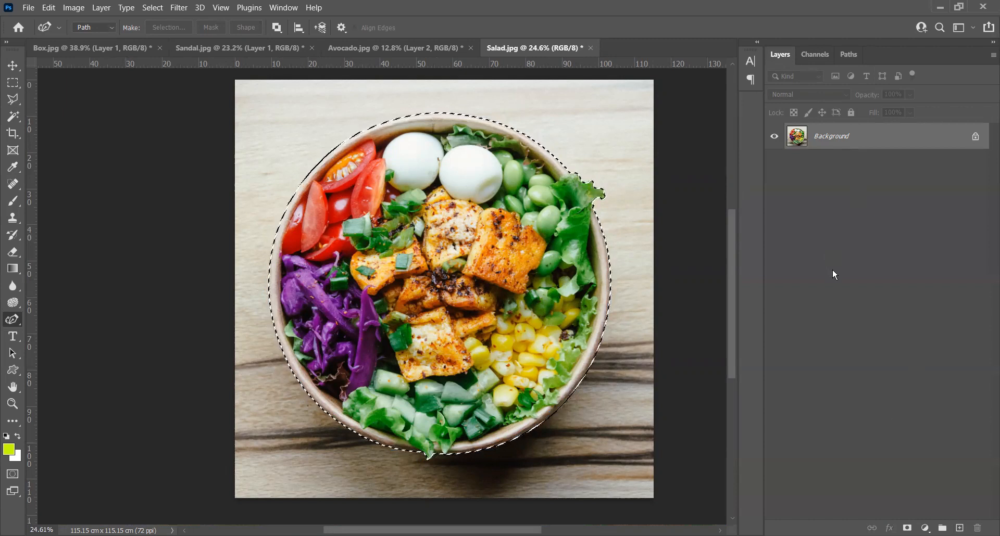
pyautogui.hotkey('ctrl', 'j')
pyautogui.click(775, 164)
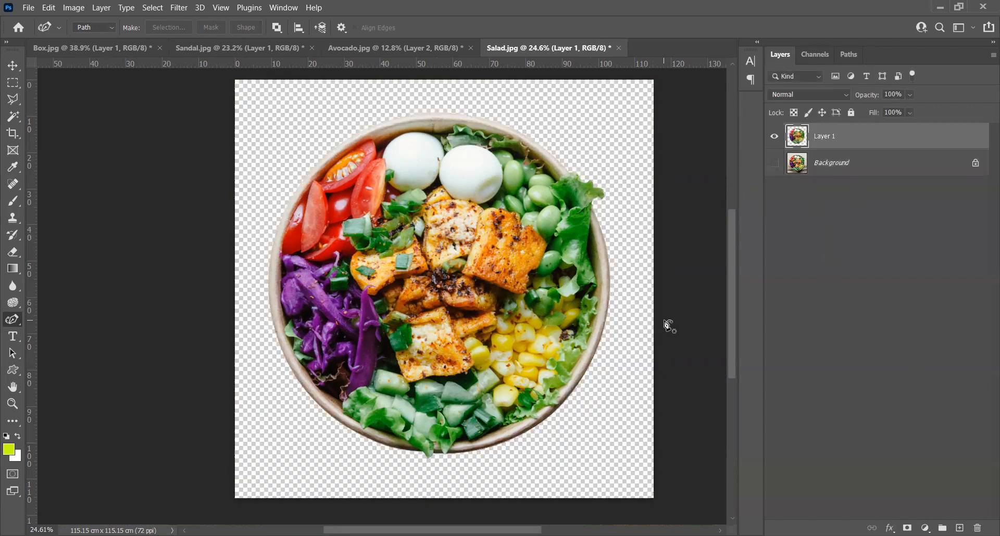
# - Arrange the four open documents side by side and hide the Background layer in Avocado.jpg
pyautogui.click(290, 8)
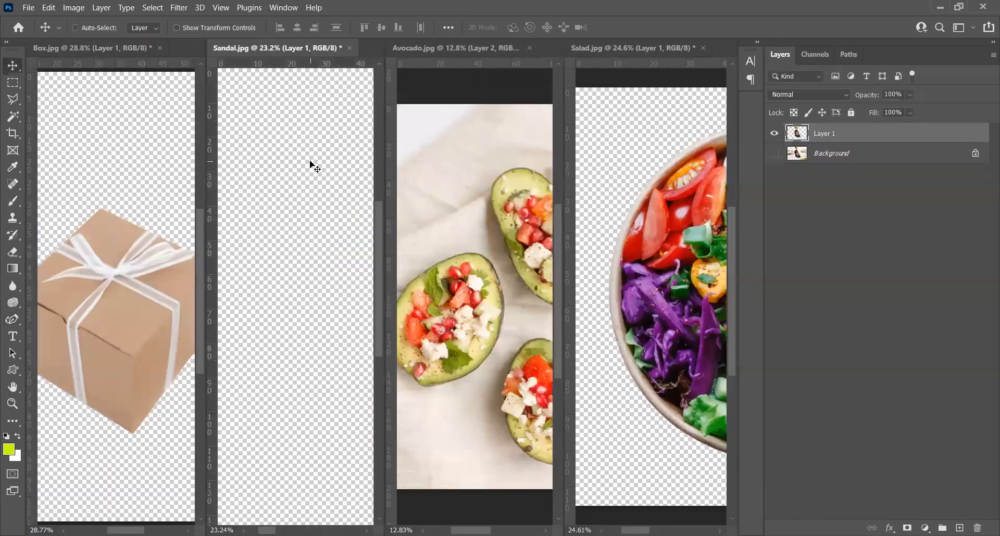
pyautogui.hscroll(3, 310, 161)
pyautogui.click(520, 221)
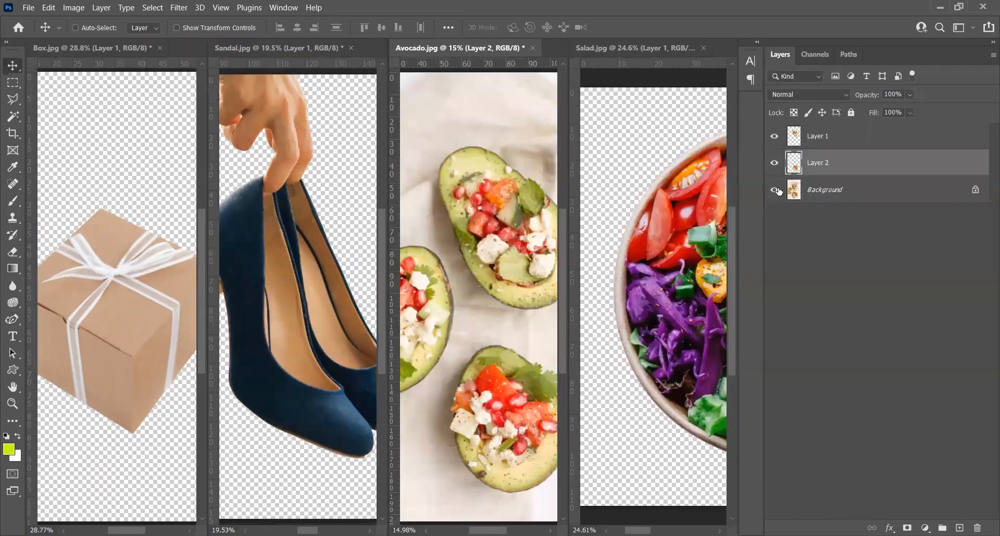
pyautogui.click(775, 190)
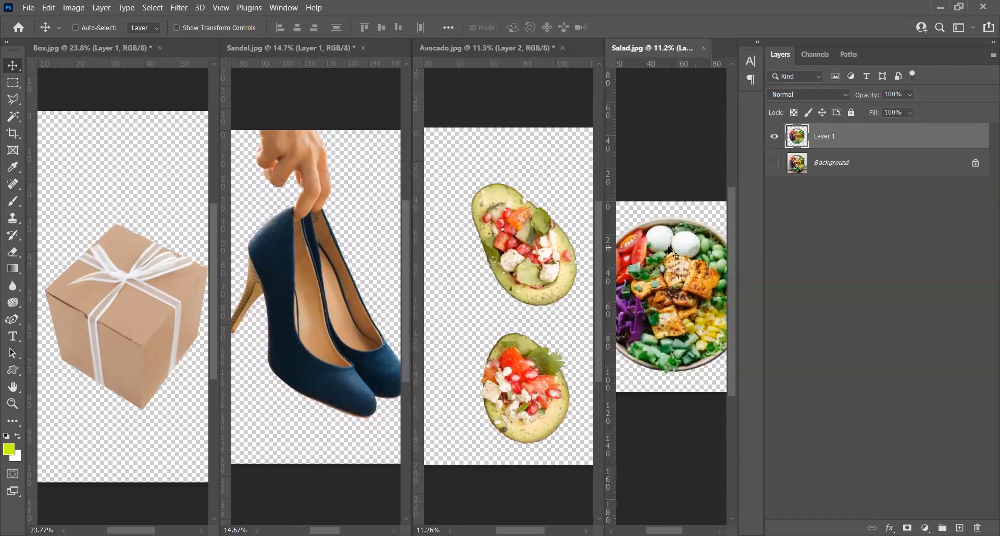